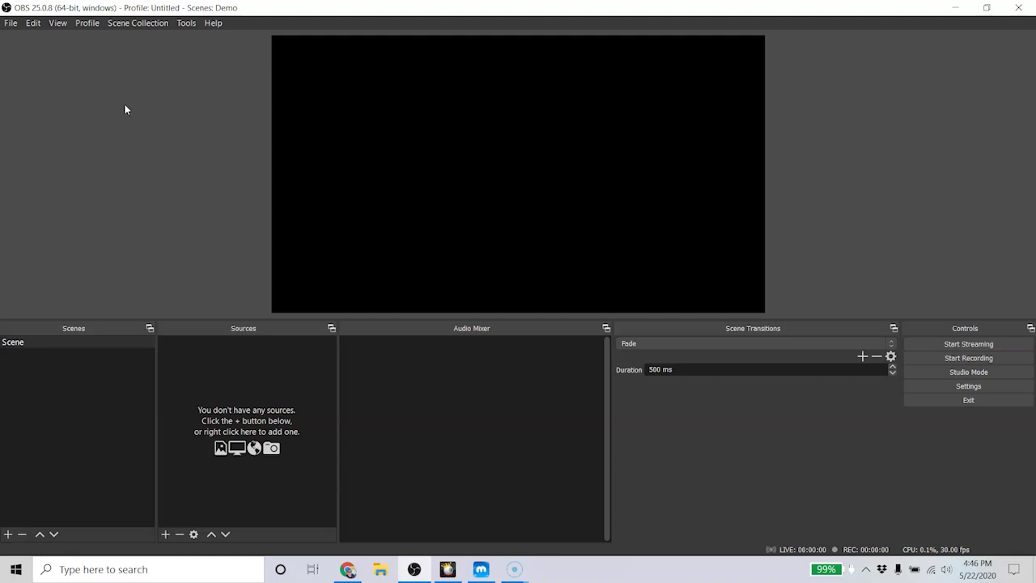
Step: Look through the available commands for settings, editing and transforms, docks and toolbars, profiles, scene collections and tools
{"action": "left_click", "coordinate": [9, 24]}
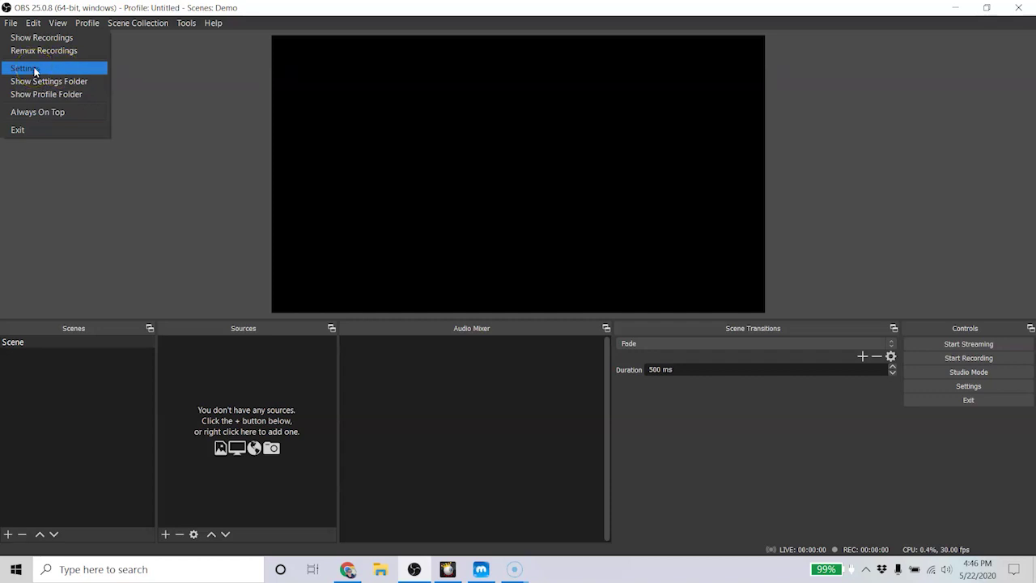
{"action": "mouse_move", "coordinate": [27, 23]}
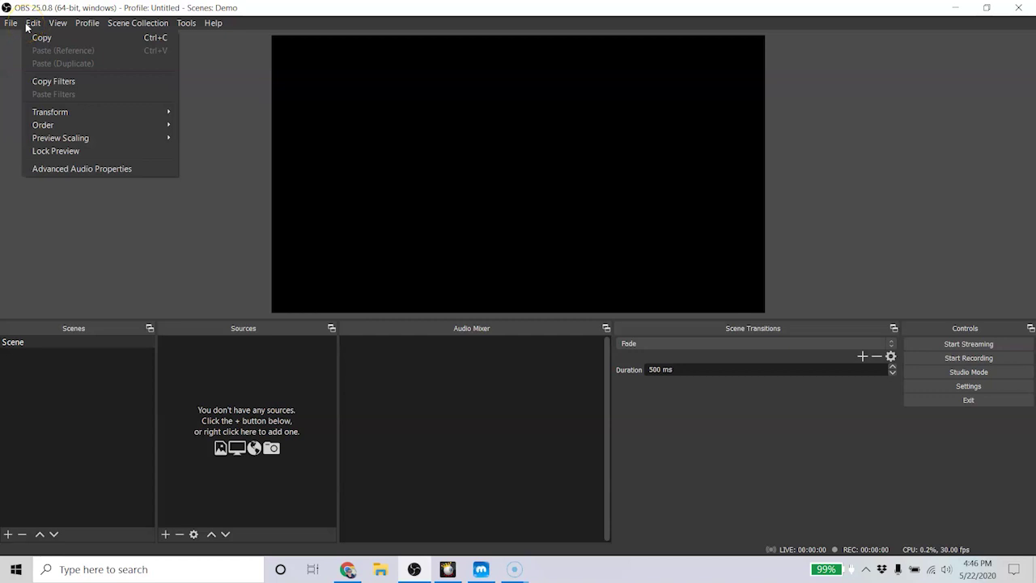
{"action": "left_click", "coordinate": [37, 27]}
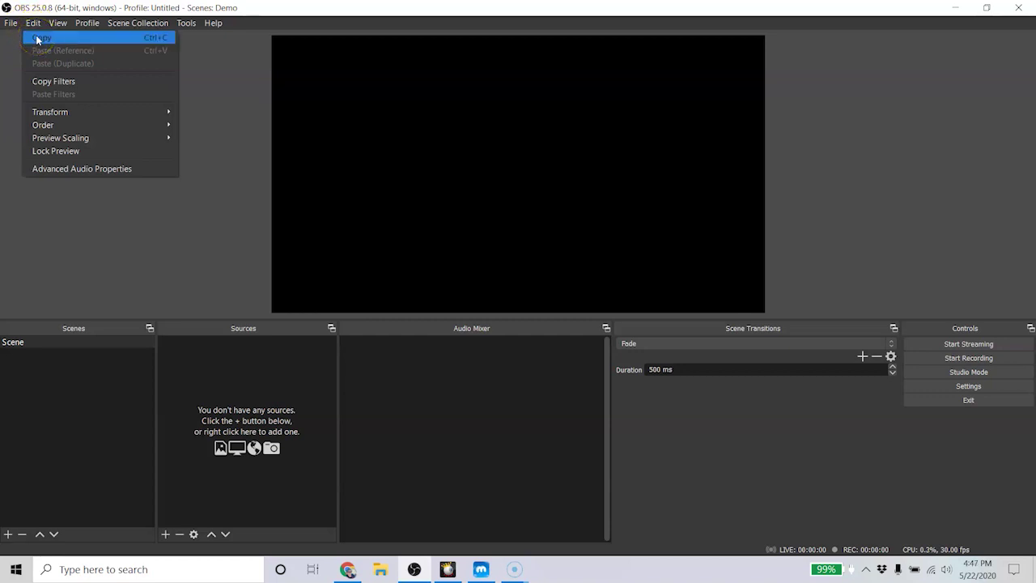
{"action": "mouse_move", "coordinate": [101, 113]}
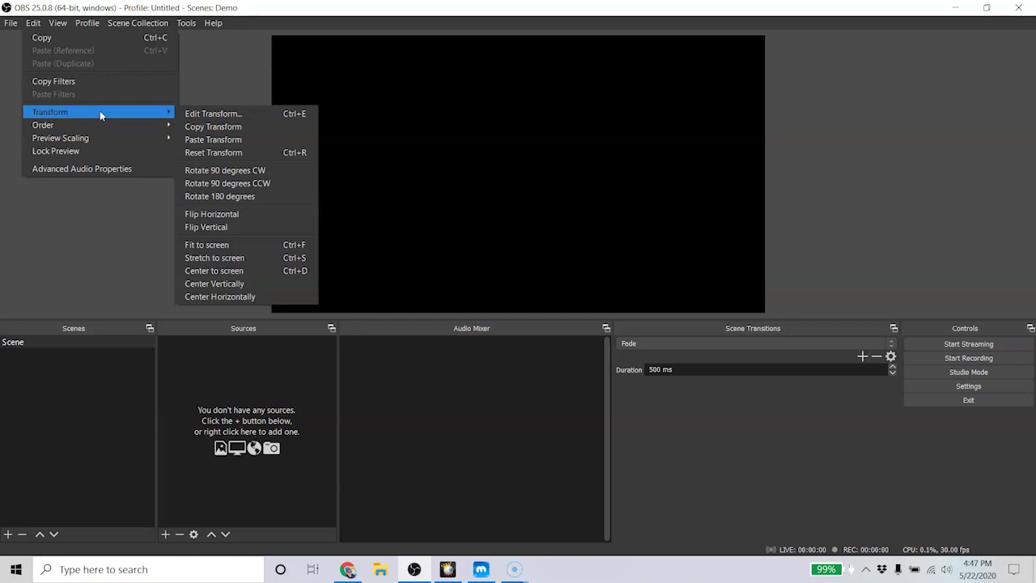
{"action": "left_click", "coordinate": [99, 111]}
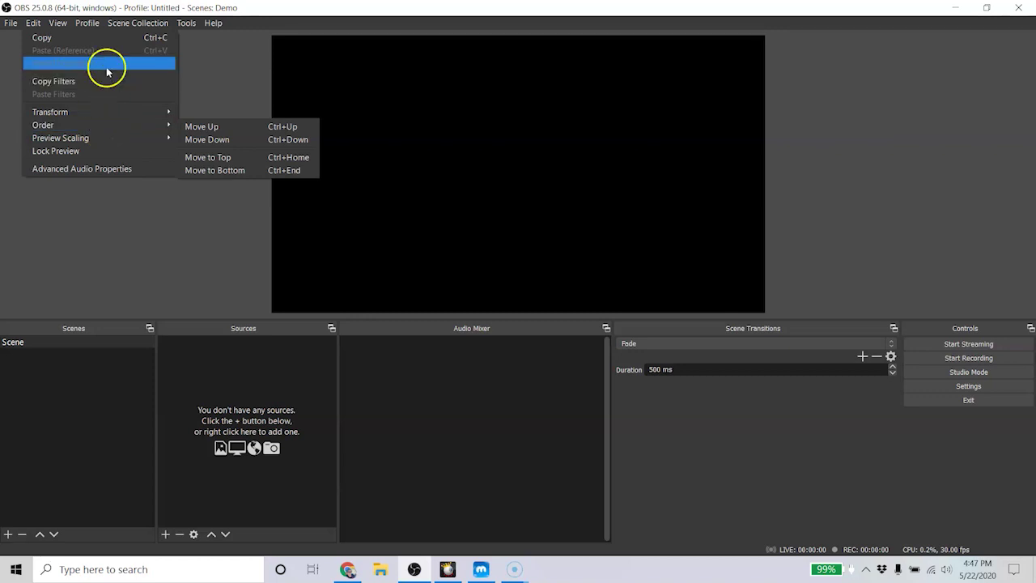
{"action": "left_click", "coordinate": [56, 23]}
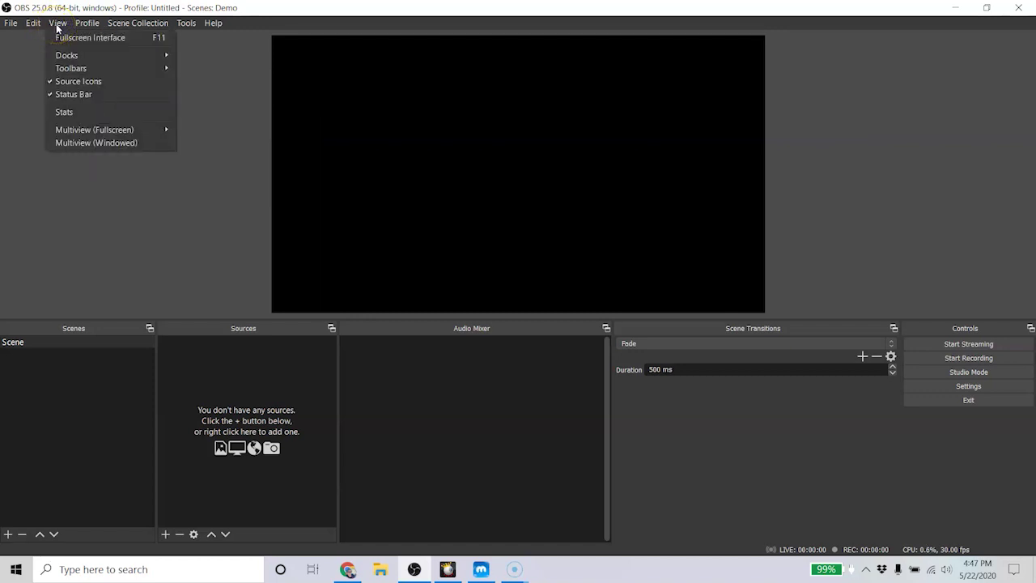
{"action": "left_click", "coordinate": [88, 59]}
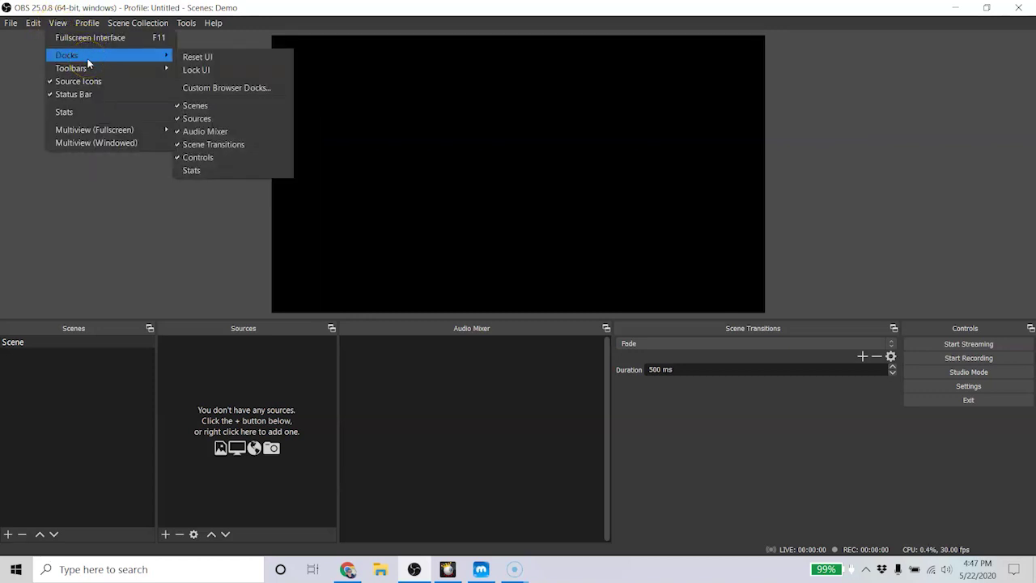
{"action": "left_click", "coordinate": [87, 69]}
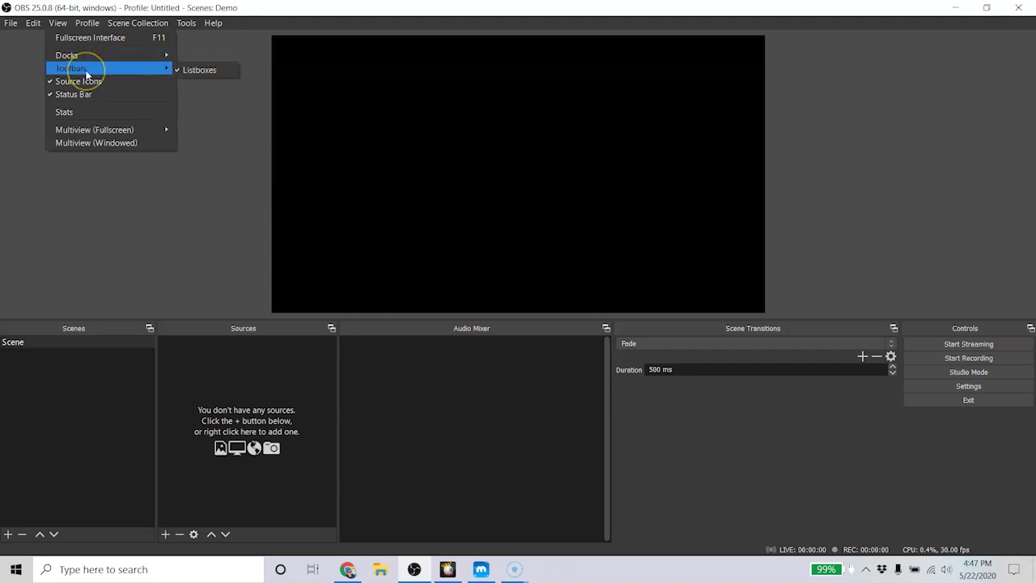
{"action": "left_click", "coordinate": [87, 23]}
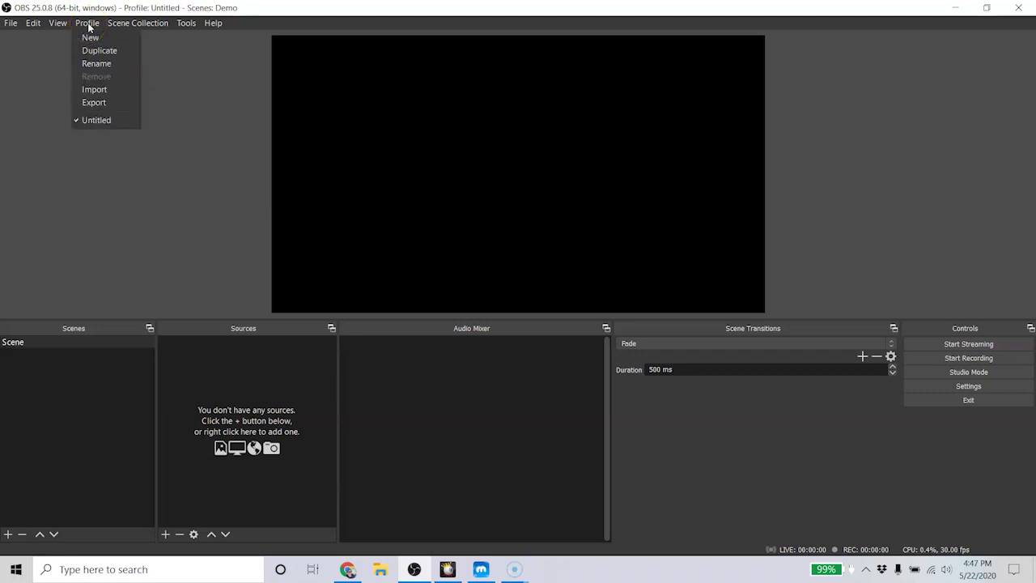
{"action": "left_click", "coordinate": [139, 24]}
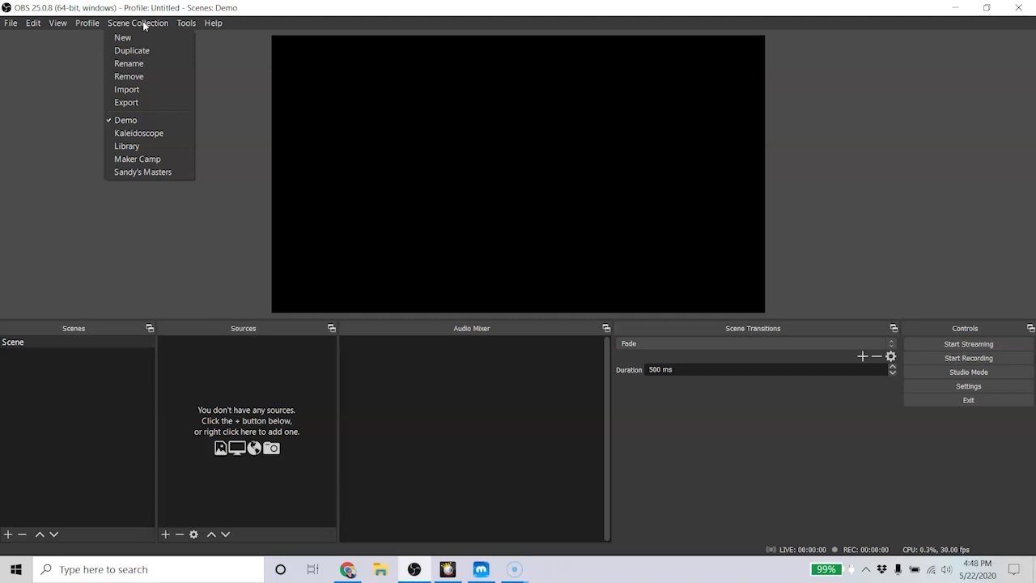
{"action": "mouse_move", "coordinate": [187, 22]}
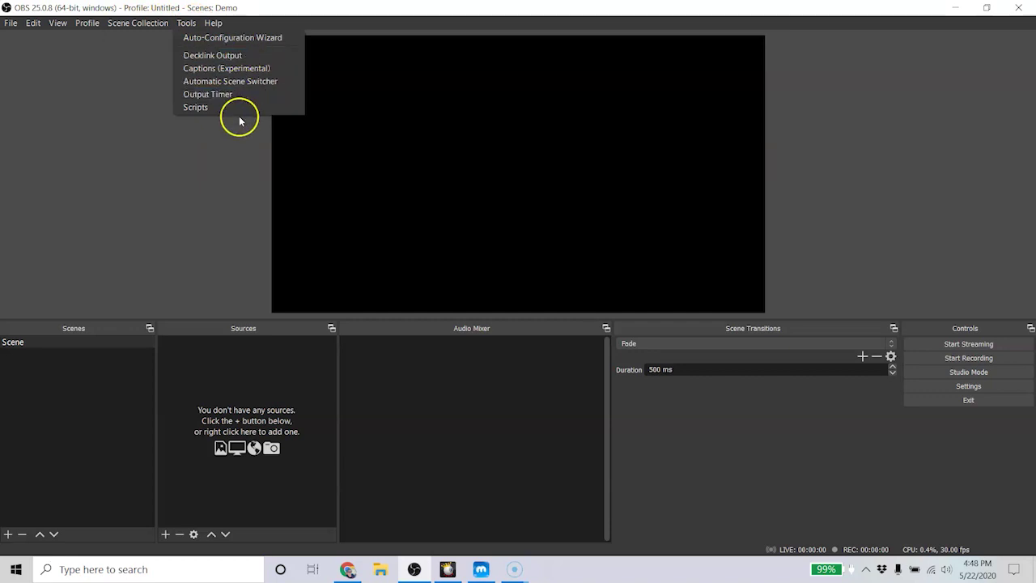
{"action": "left_click", "coordinate": [186, 189]}
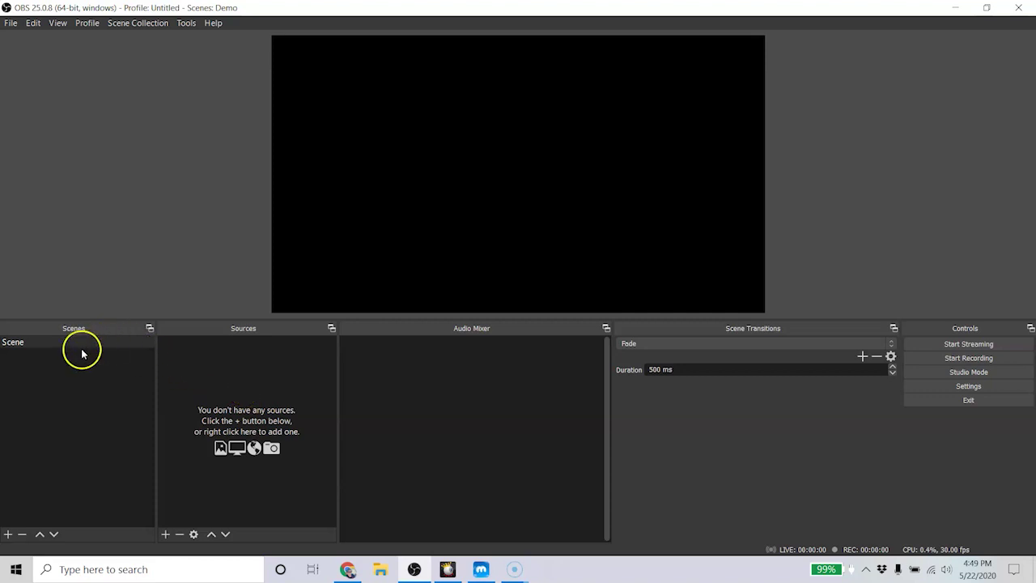
Step: Add a scene named Master Scene and remove the default scene named Scene
{"action": "left_click", "coordinate": [9, 535]}
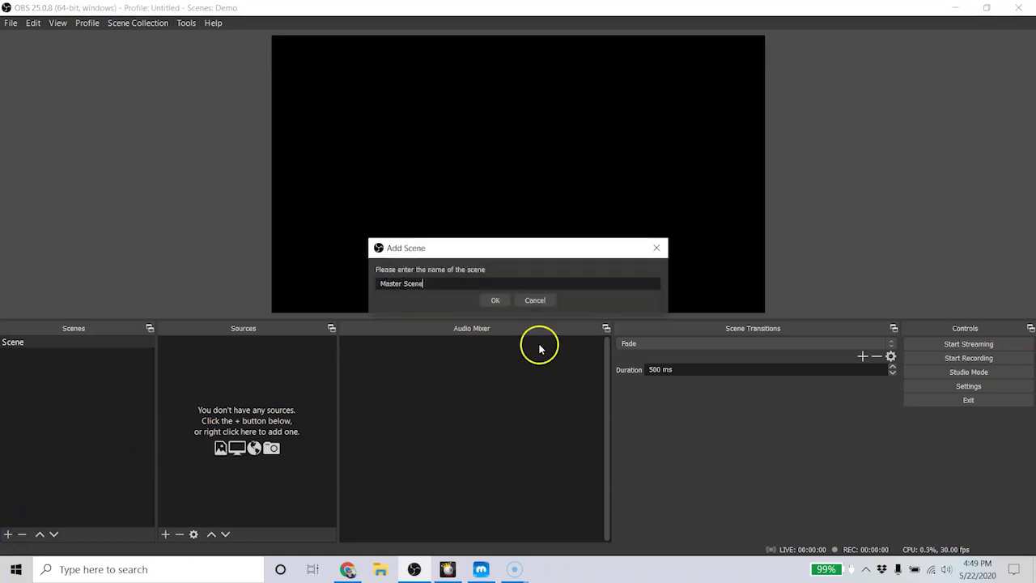
{"action": "left_click", "coordinate": [495, 300]}
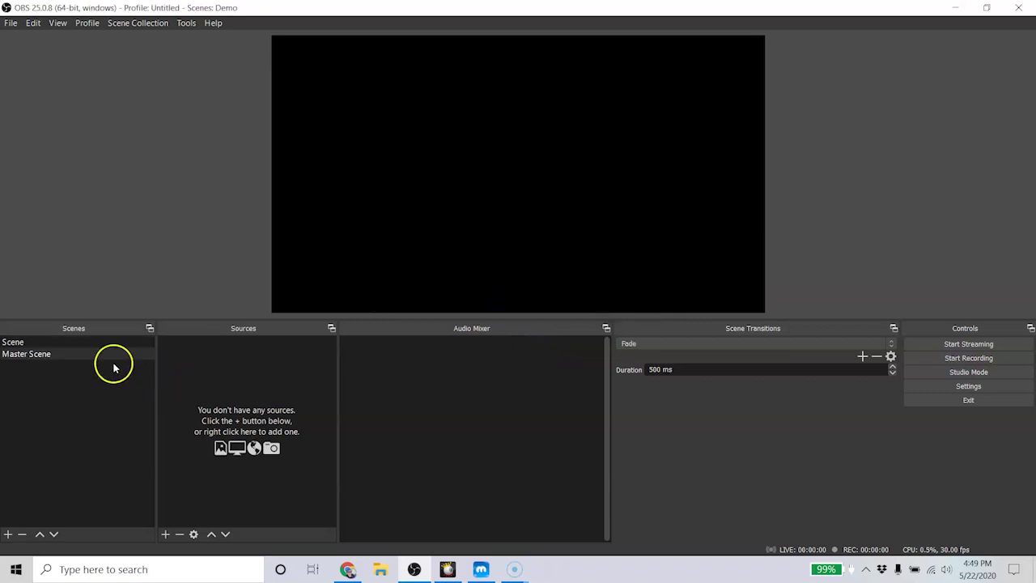
{"action": "left_click", "coordinate": [51, 341]}
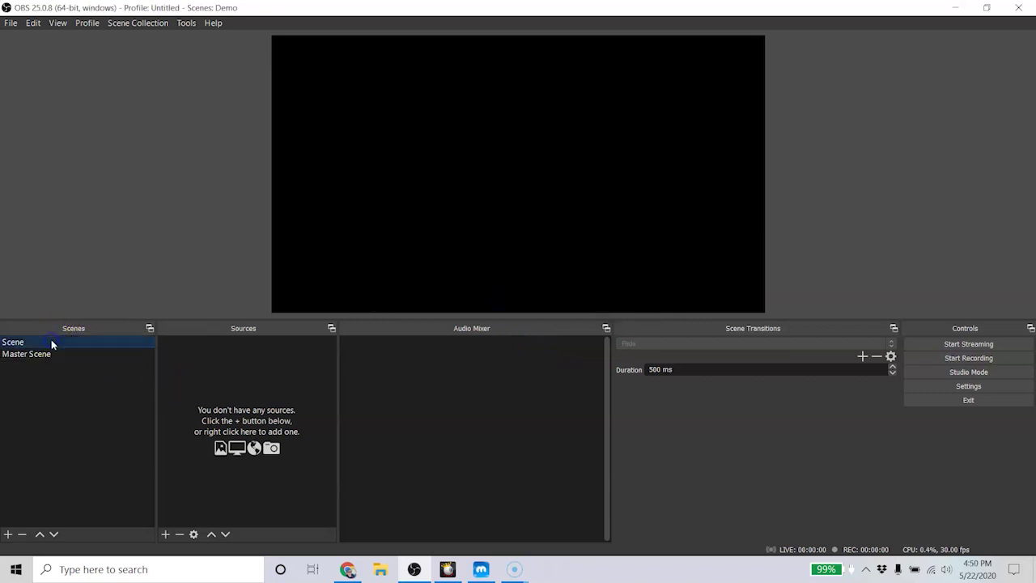
{"action": "left_click", "coordinate": [21, 535]}
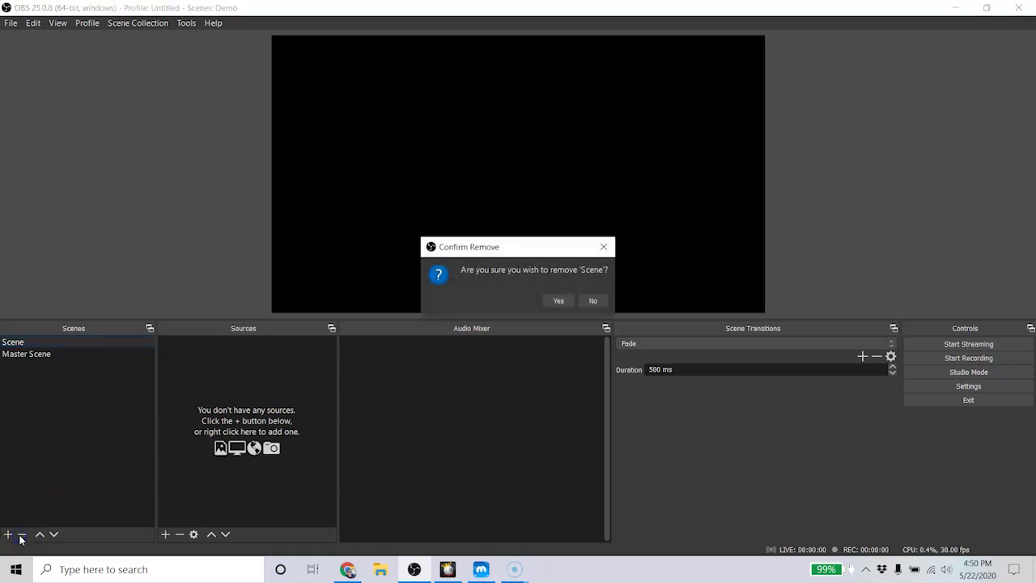
{"action": "left_click", "coordinate": [560, 301]}
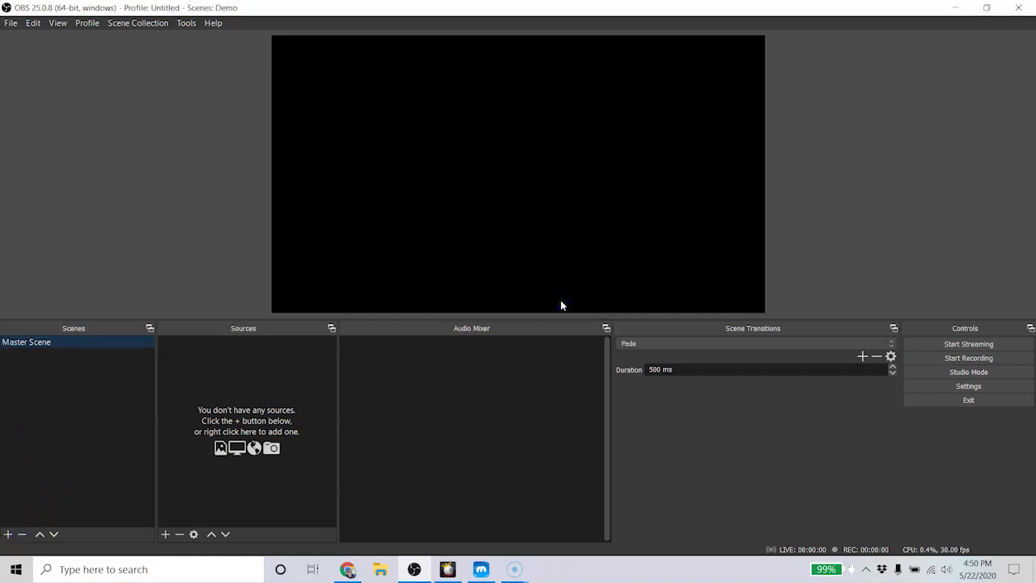
Step: Add a second scene named Scence 1
{"action": "left_click", "coordinate": [11, 534]}
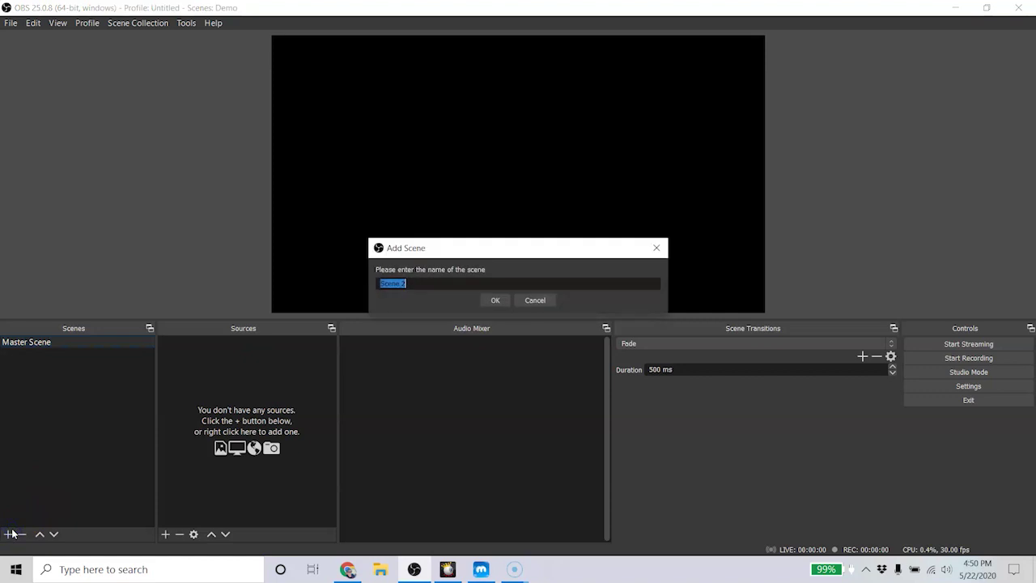
{"action": "type", "text": "Scence 1"}
{"action": "key", "text": "Return"}
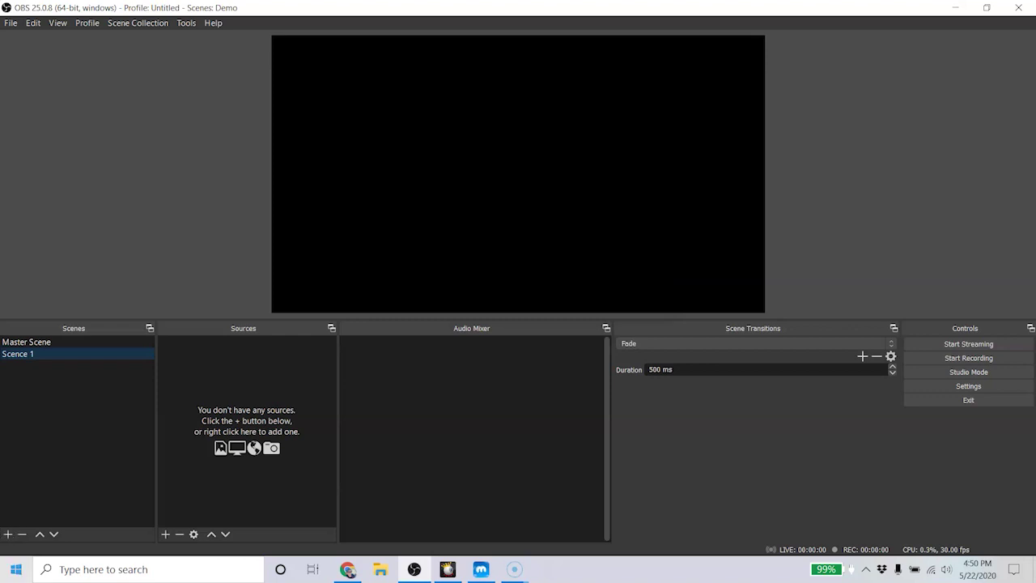
Step: Add a new Video Capture Device source named logitech to Master Scene
{"action": "left_click", "coordinate": [73, 345]}
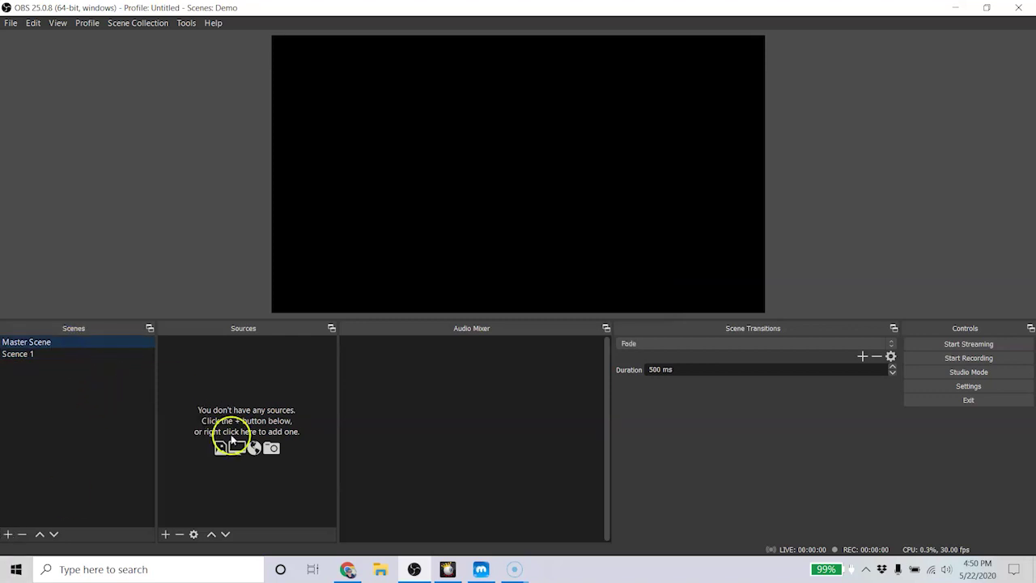
{"action": "left_click", "coordinate": [165, 536]}
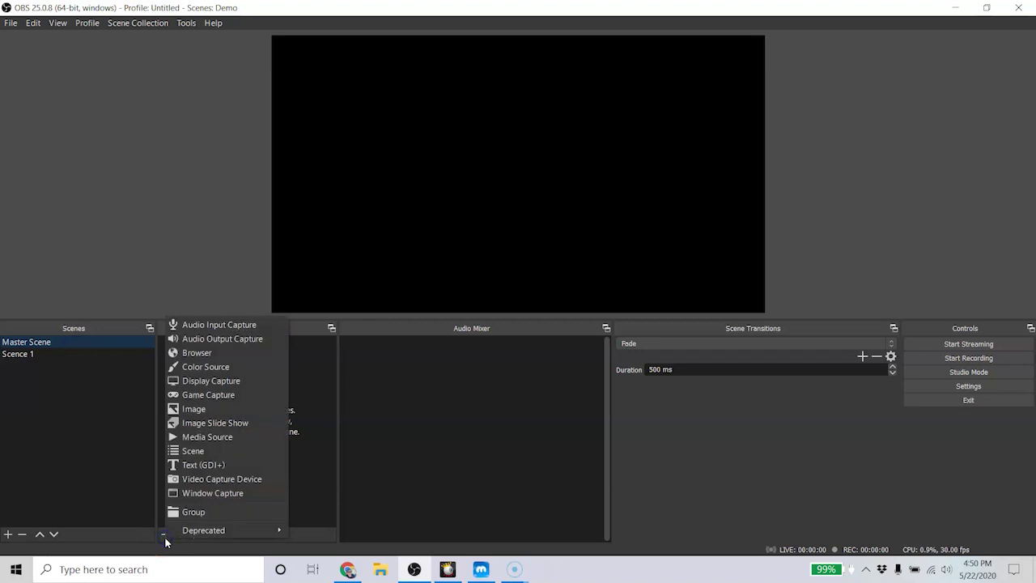
{"action": "left_click", "coordinate": [270, 481]}
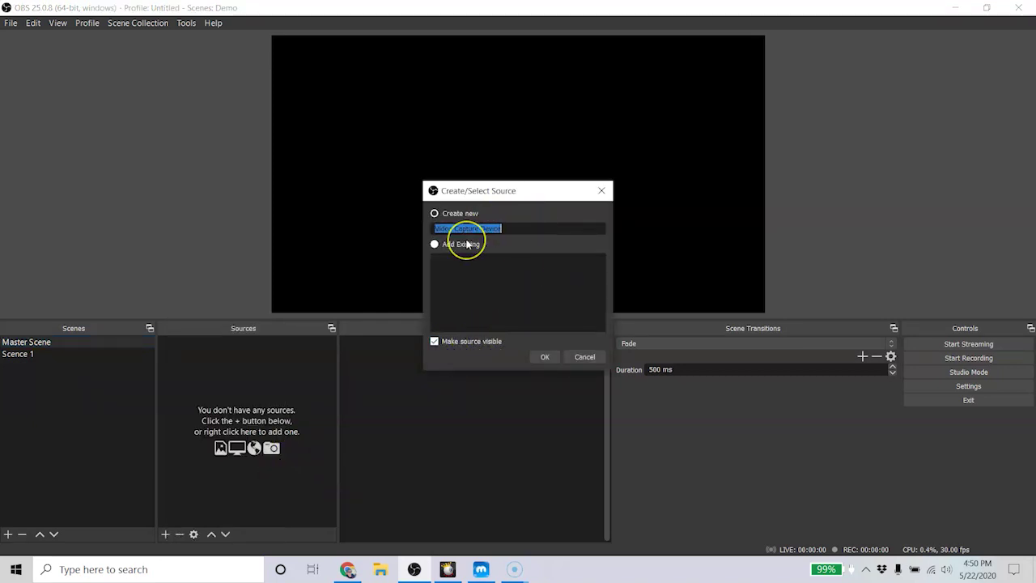
{"action": "type", "text": "logitech"}
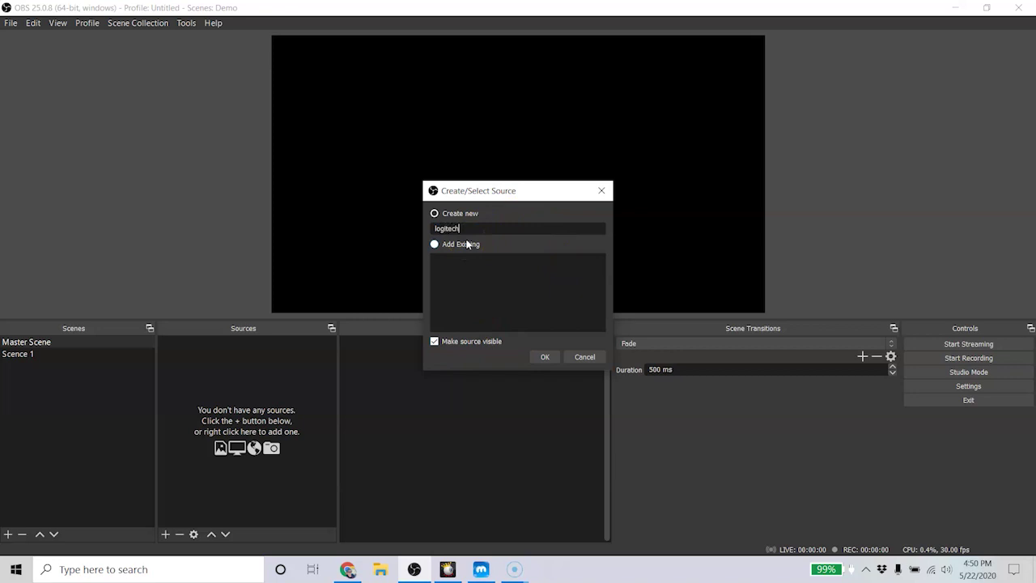
{"action": "left_click", "coordinate": [547, 357]}
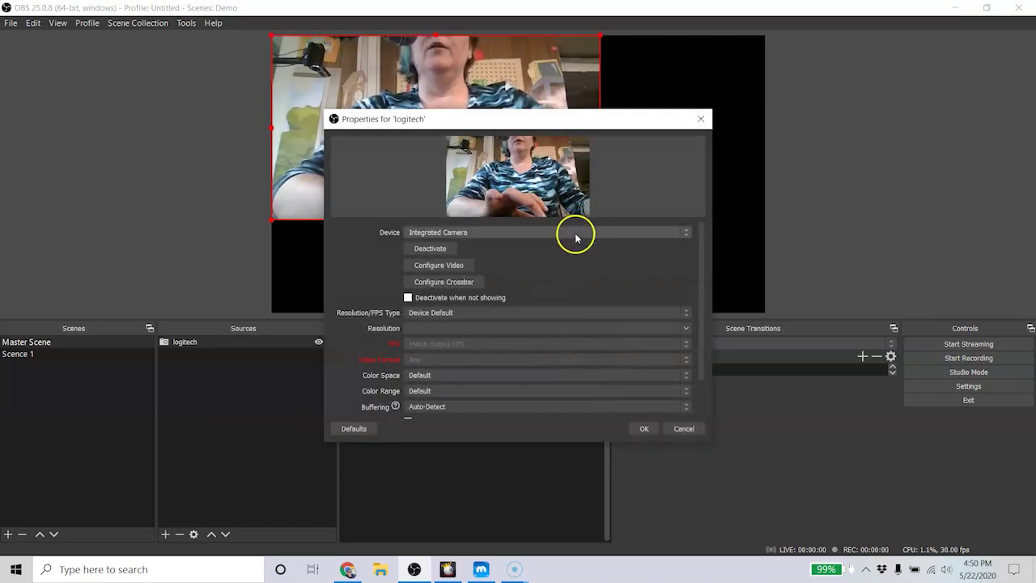
Step: Set the logitech source's device to Logitech HD Webcam C310 with a custom resolution of 1280x720
{"action": "left_click", "coordinate": [573, 233]}
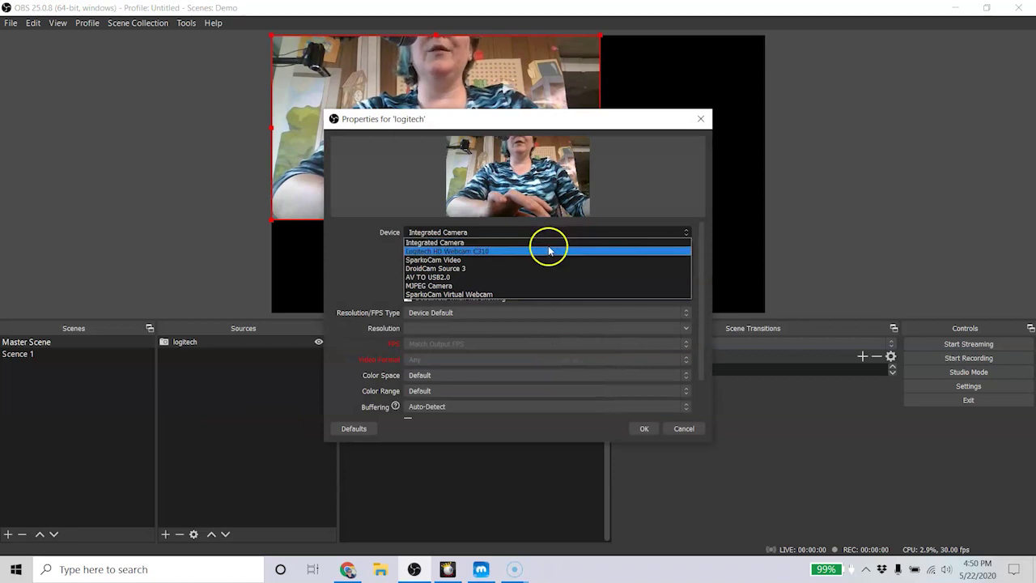
{"action": "left_click", "coordinate": [548, 250]}
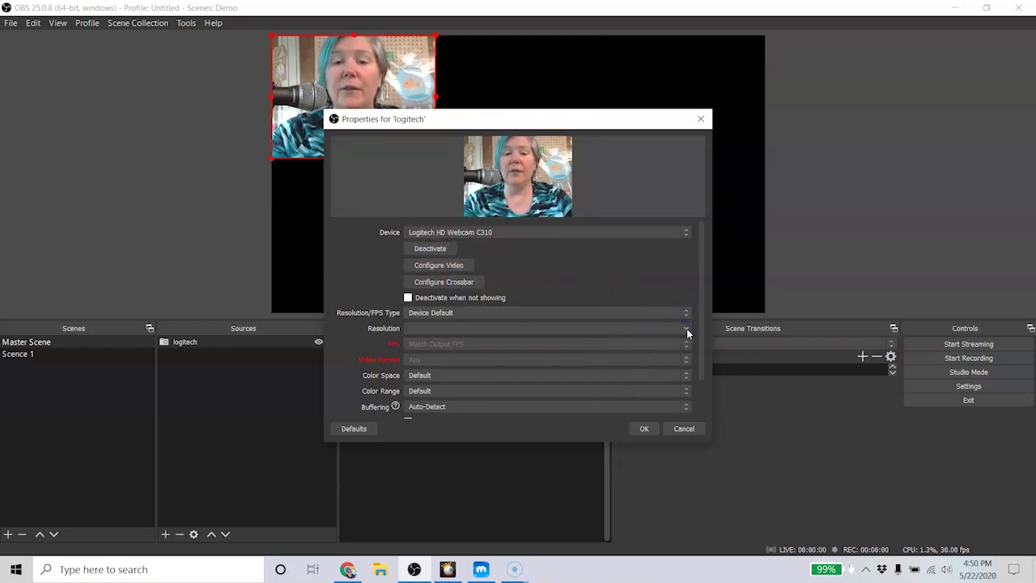
{"action": "left_click", "coordinate": [632, 314]}
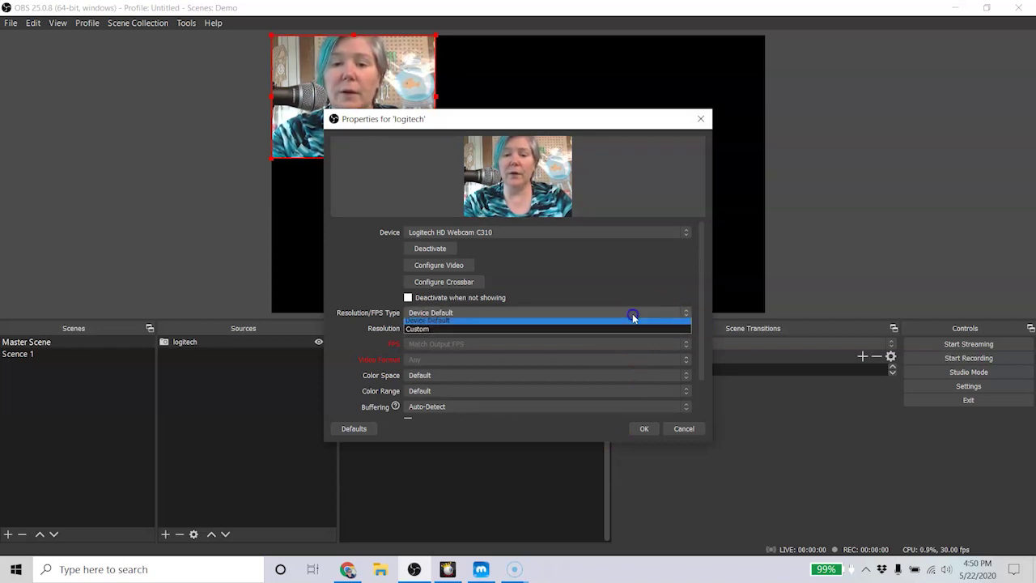
{"action": "left_click", "coordinate": [567, 329]}
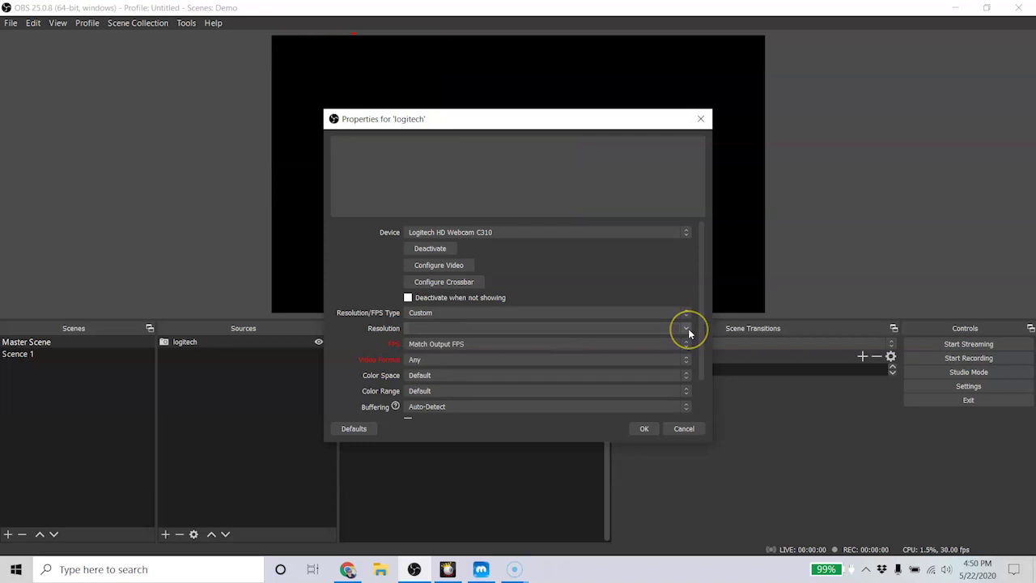
{"action": "left_click", "coordinate": [688, 329]}
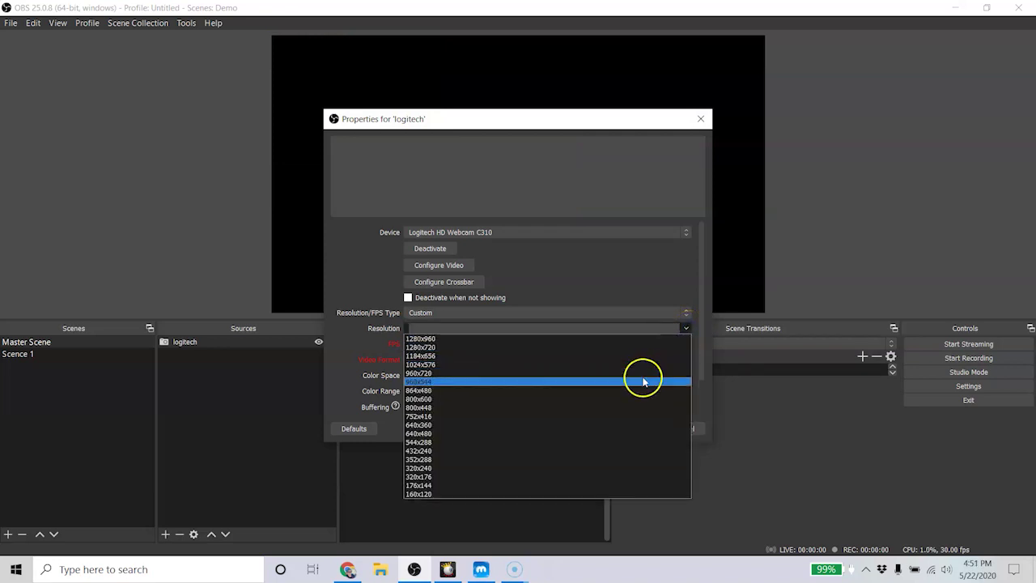
{"action": "left_click", "coordinate": [651, 346]}
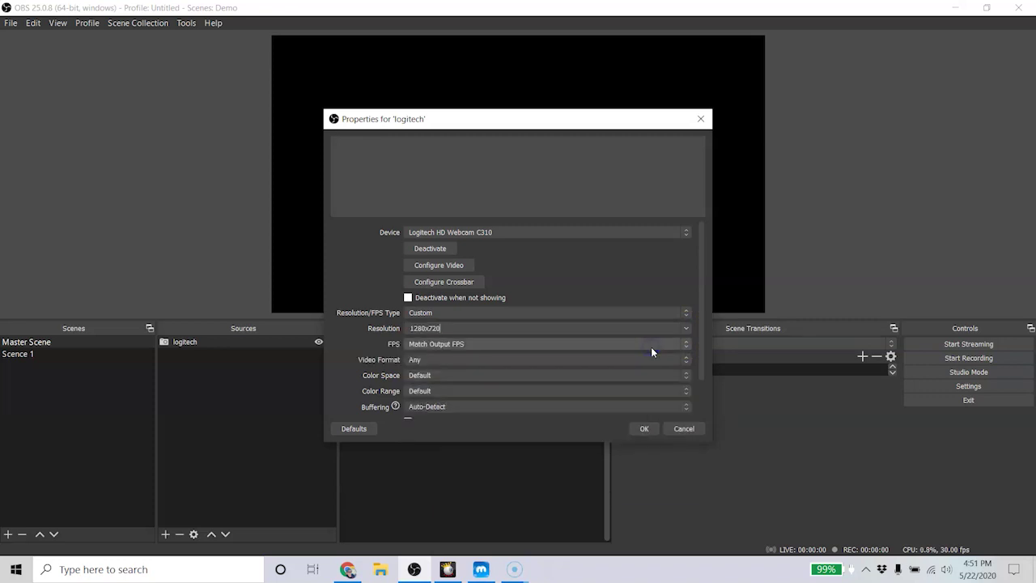
{"action": "left_click", "coordinate": [644, 429]}
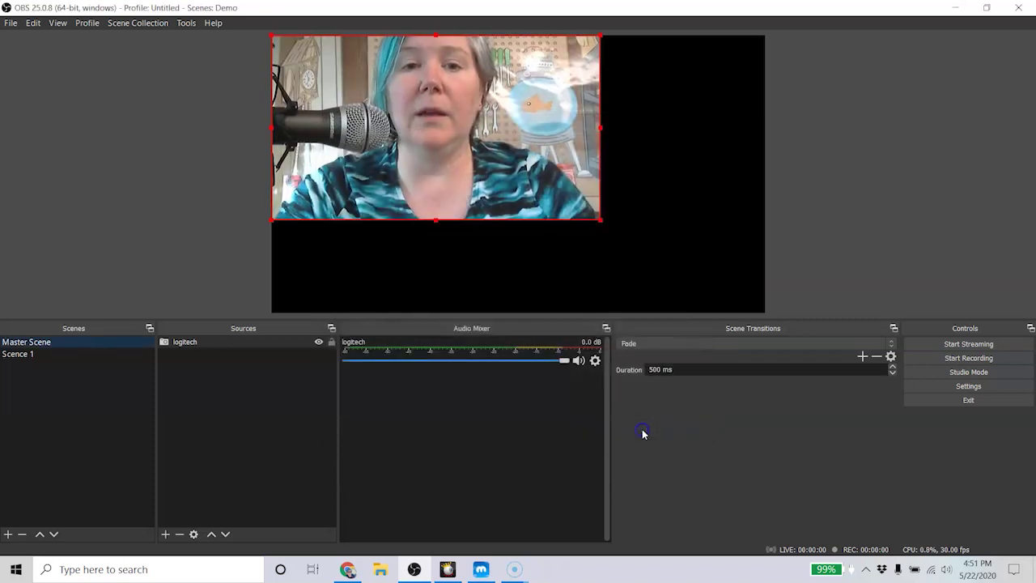
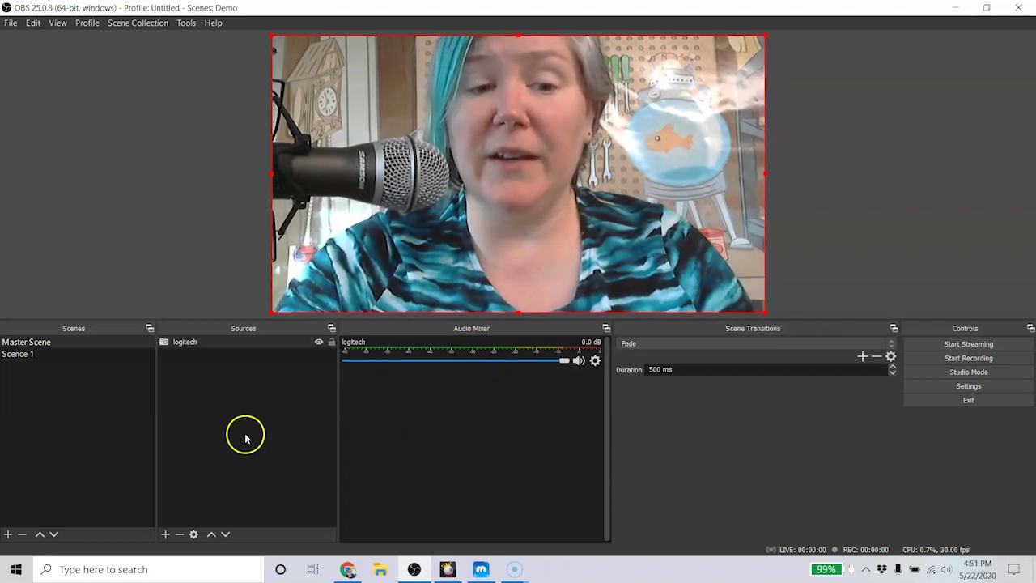
Step: Add a new Audio Input Capture source to Master Scene using the Microphone (2- Samson Q2U Microphone) device
{"action": "left_click", "coordinate": [166, 534]}
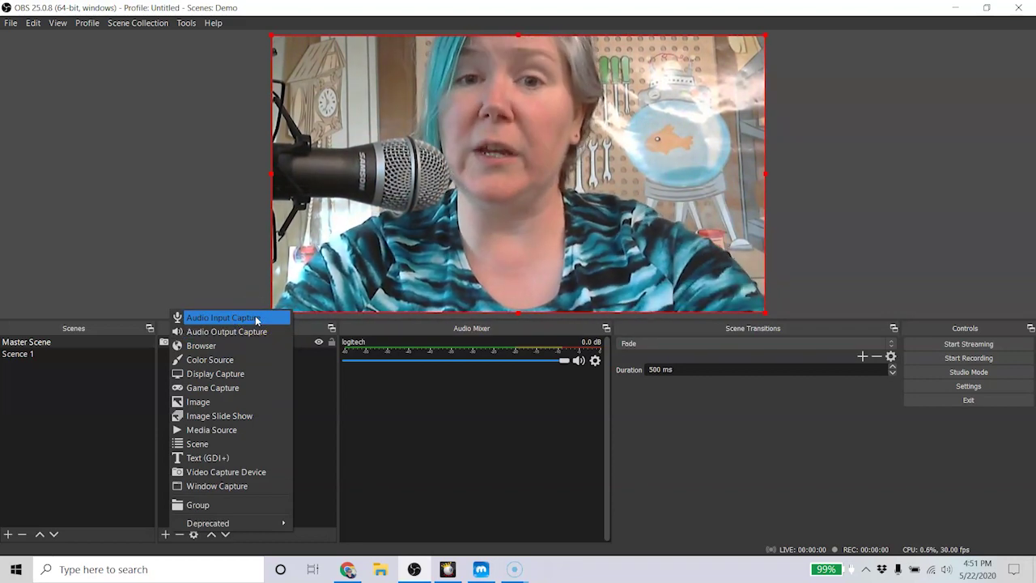
{"action": "left_click", "coordinate": [256, 318]}
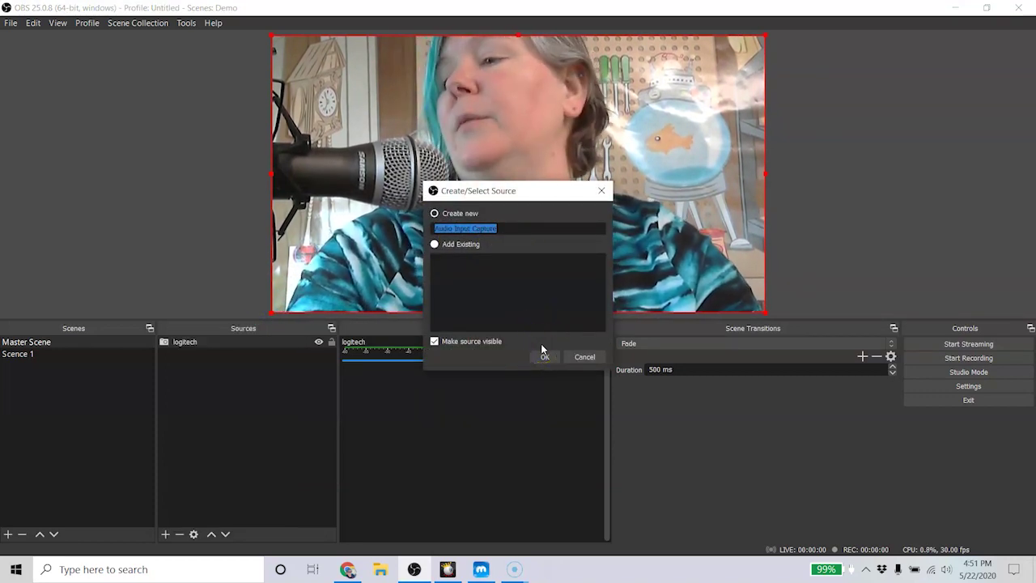
{"action": "left_click", "coordinate": [543, 359]}
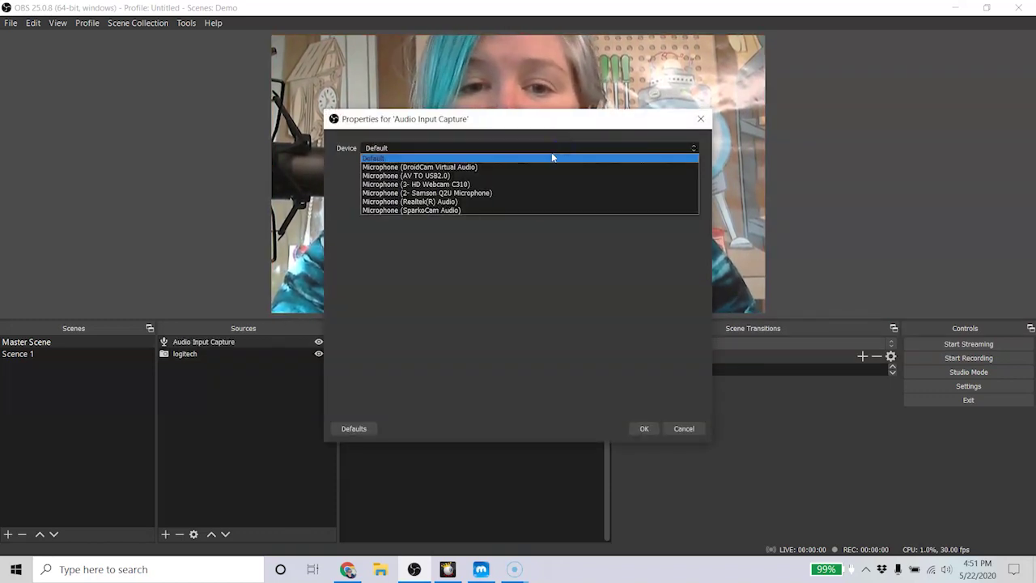
{"action": "left_click", "coordinate": [536, 194]}
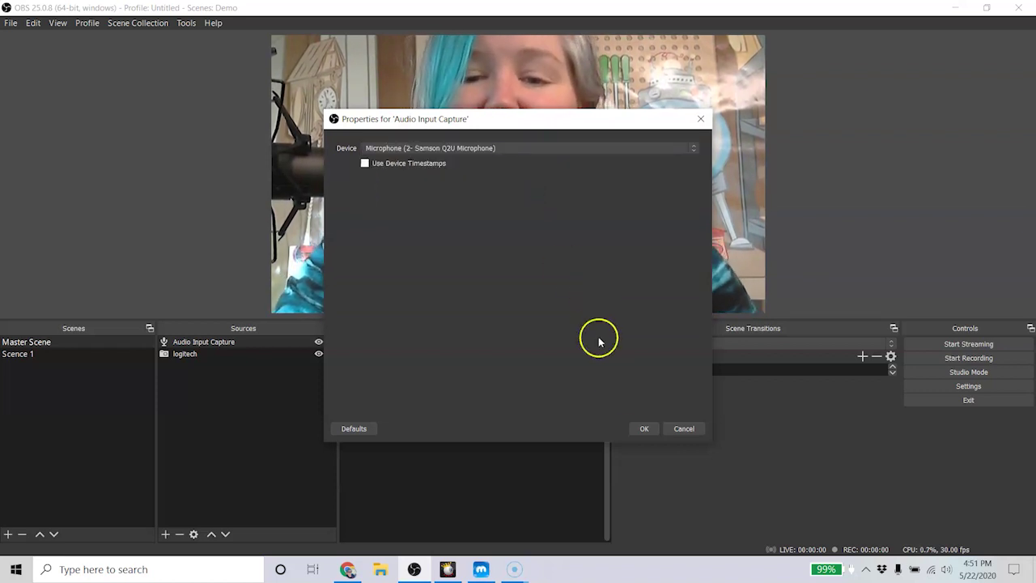
{"action": "left_click", "coordinate": [645, 428]}
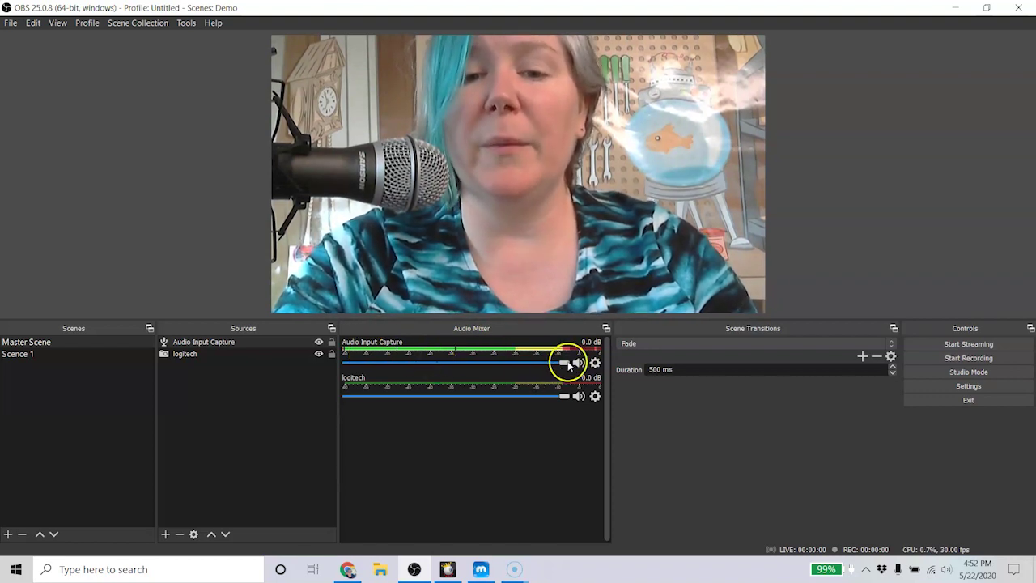
Step: Lower the Audio Input Capture volume to -10.2 dB and look over the logitech source's audio options
{"action": "left_click_drag", "start_coordinate": [569, 365], "coordinate": [531, 364]}
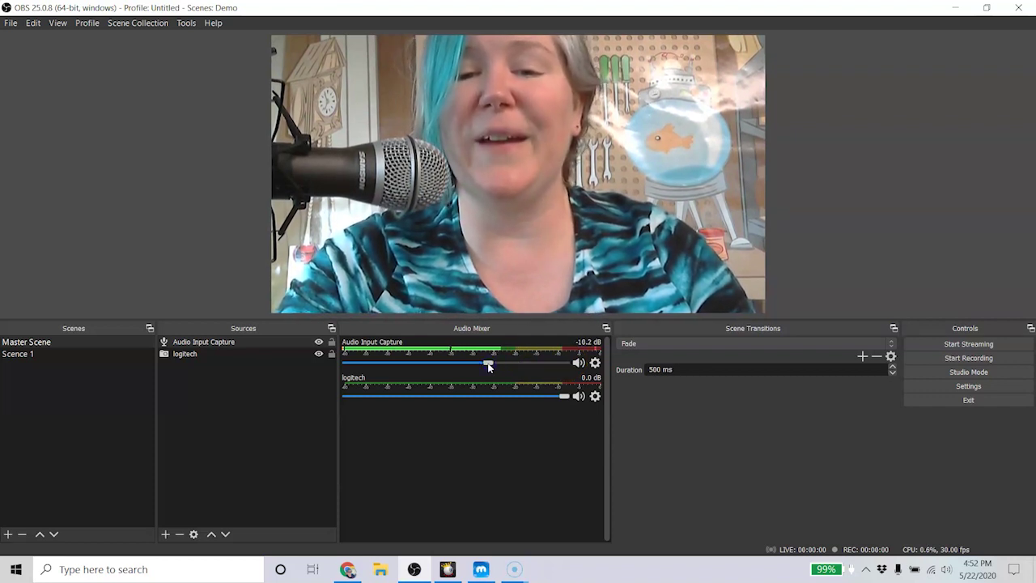
{"action": "left_click", "coordinate": [578, 363]}
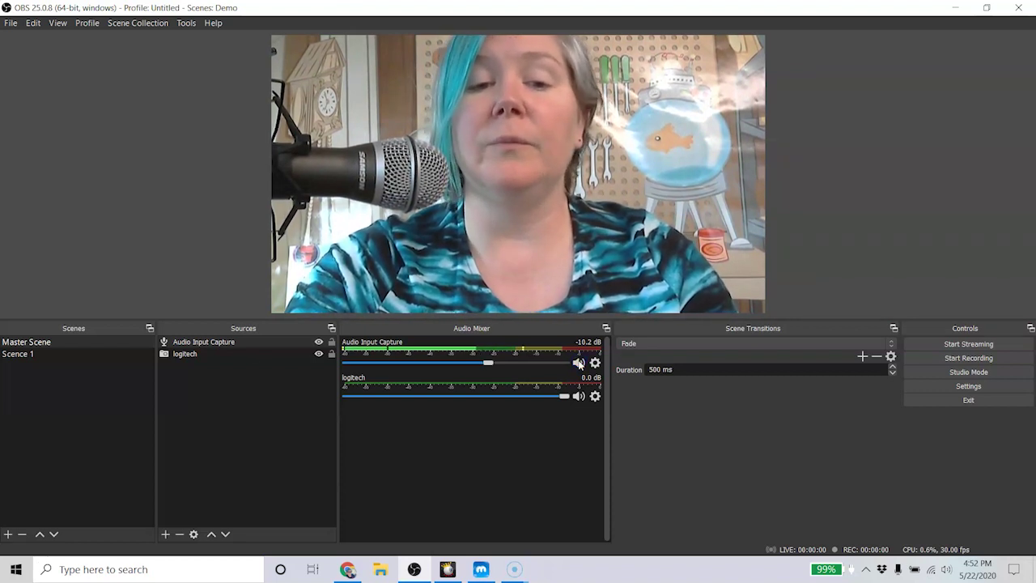
{"action": "left_click", "coordinate": [595, 397]}
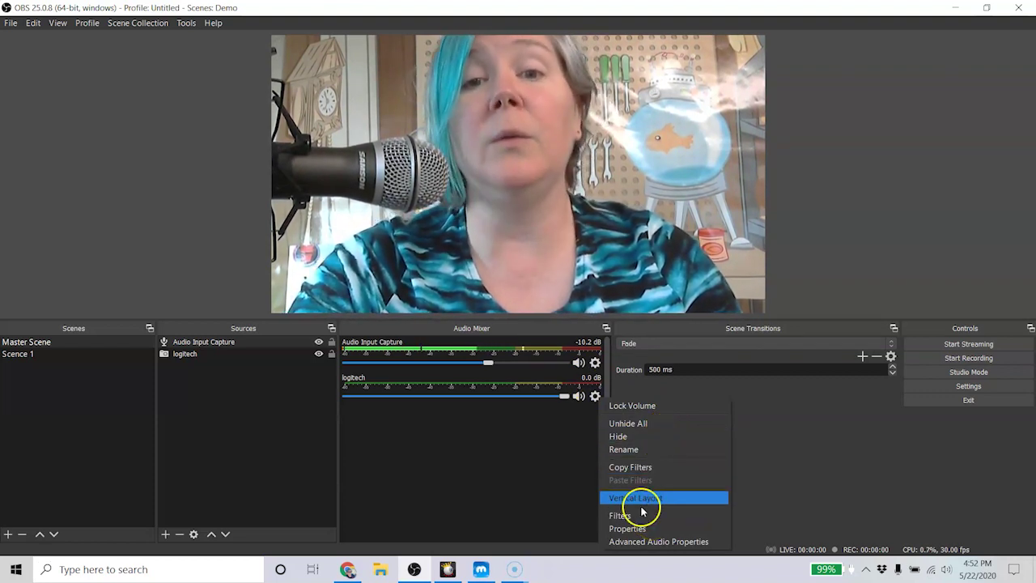
{"action": "left_click", "coordinate": [836, 306]}
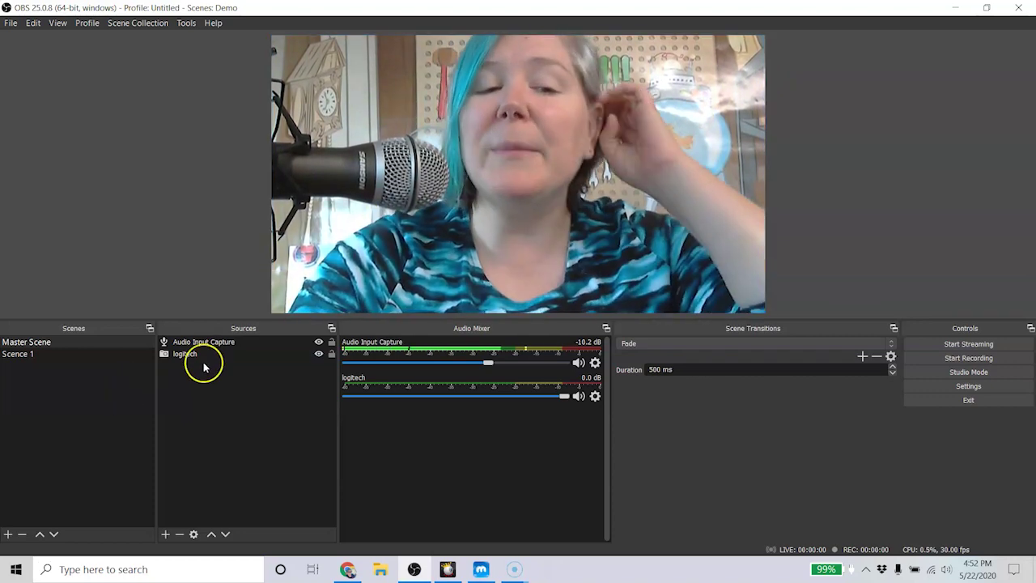
Step: Add a new Video Capture Device source named doc using the AV TO USB2.0 device
{"action": "left_click", "coordinate": [166, 534]}
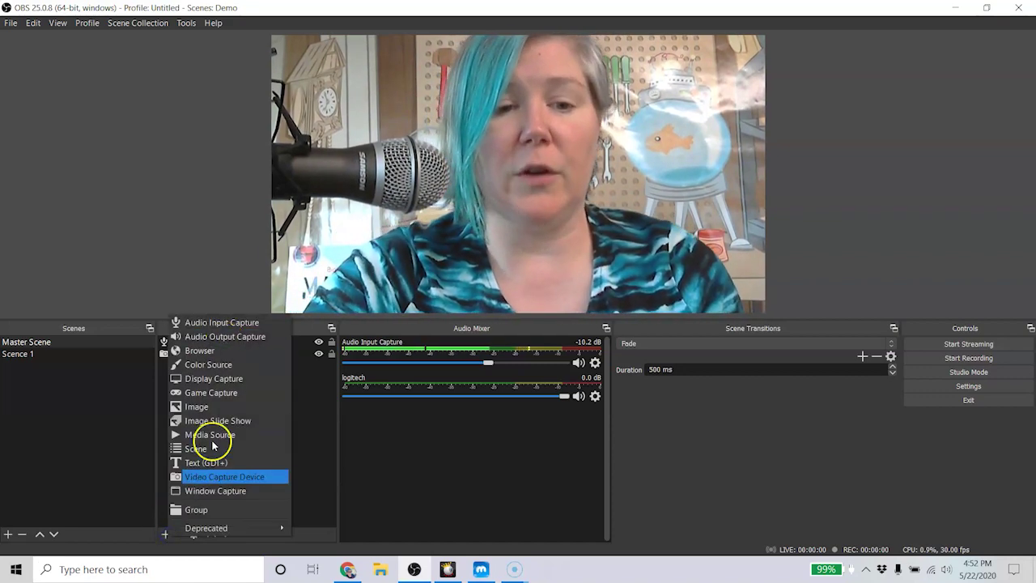
{"action": "left_click", "coordinate": [219, 478]}
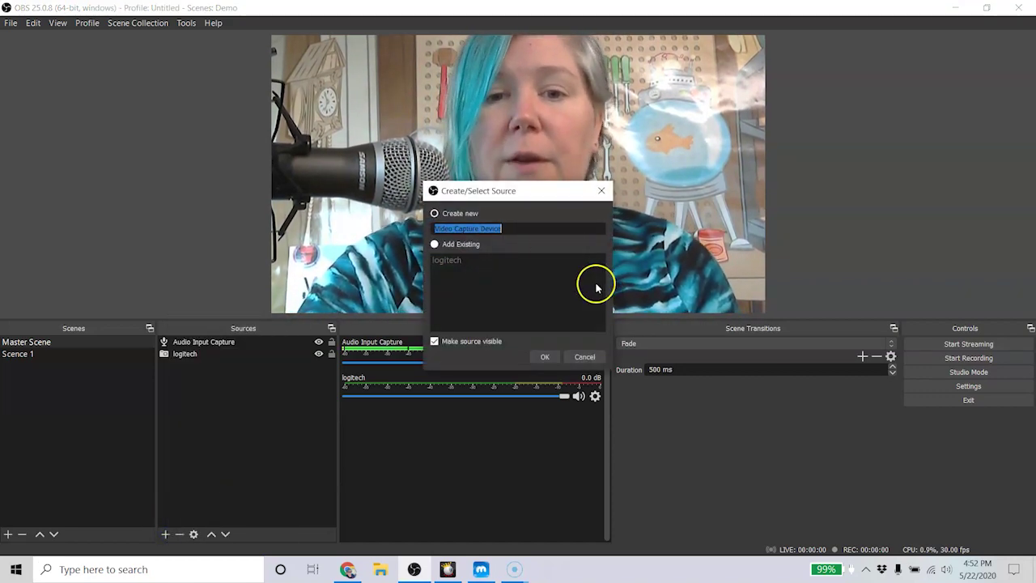
{"action": "type", "text": "doc"}
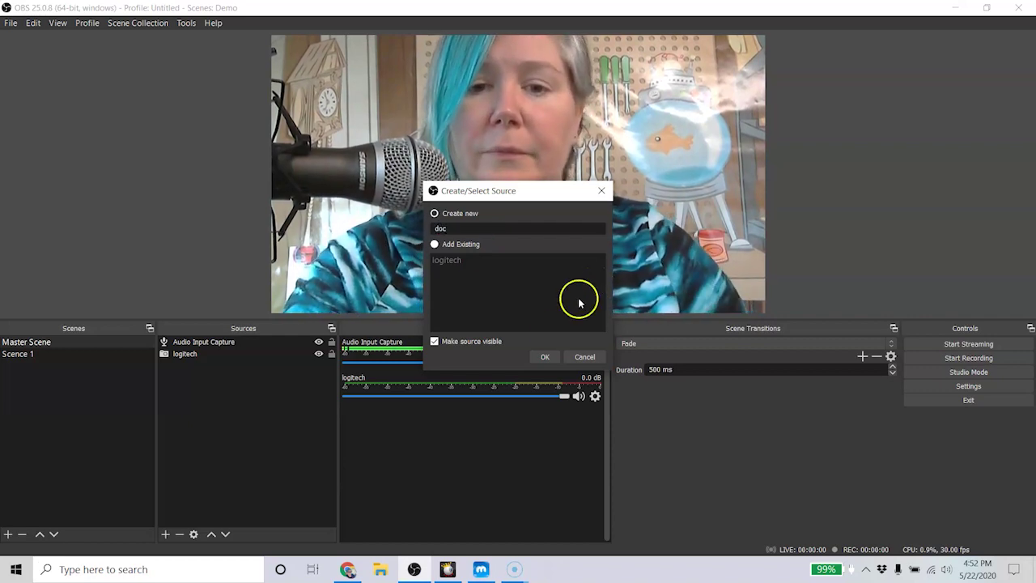
{"action": "left_click", "coordinate": [545, 356]}
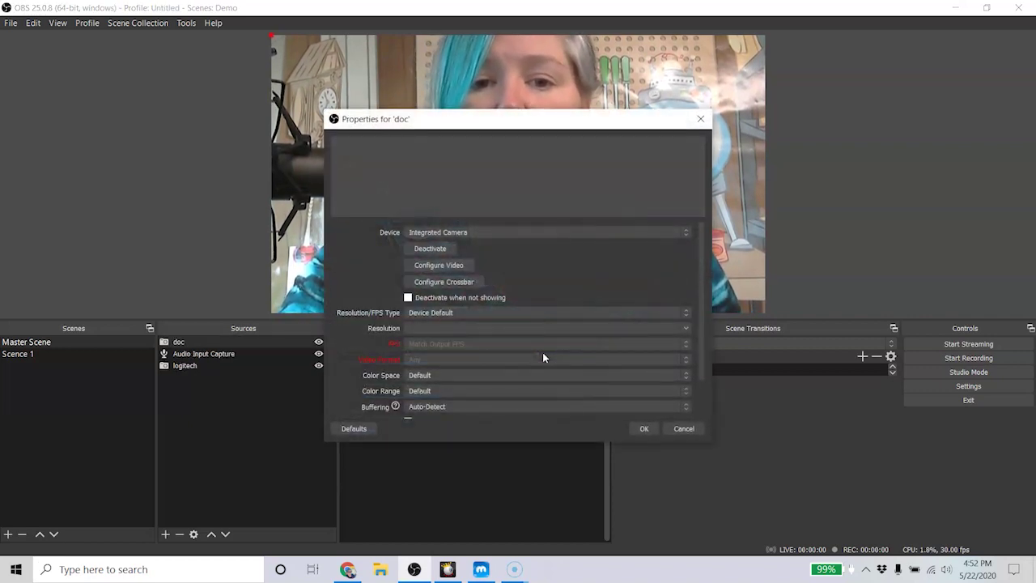
{"action": "left_click", "coordinate": [539, 235]}
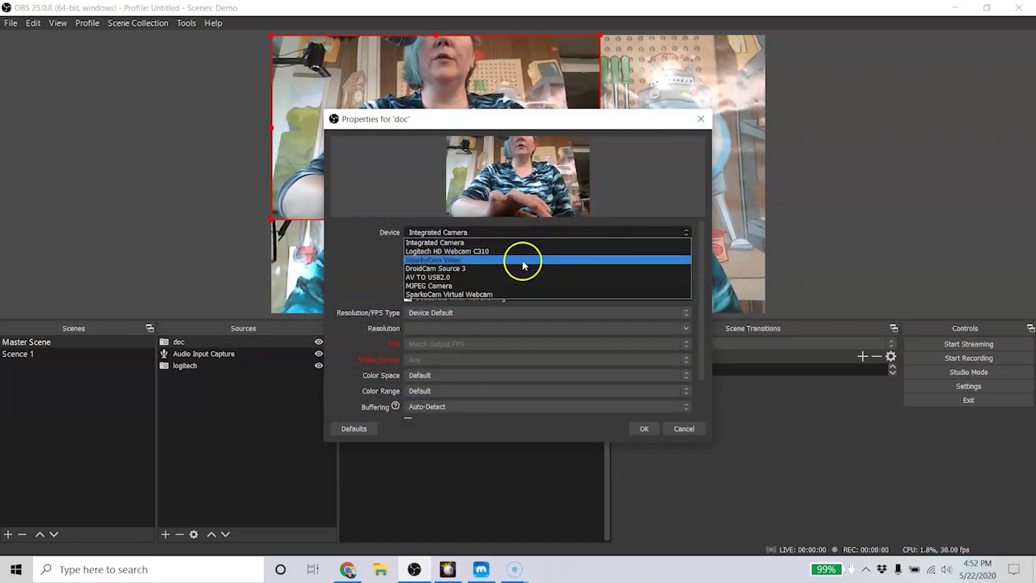
{"action": "left_click", "coordinate": [518, 277]}
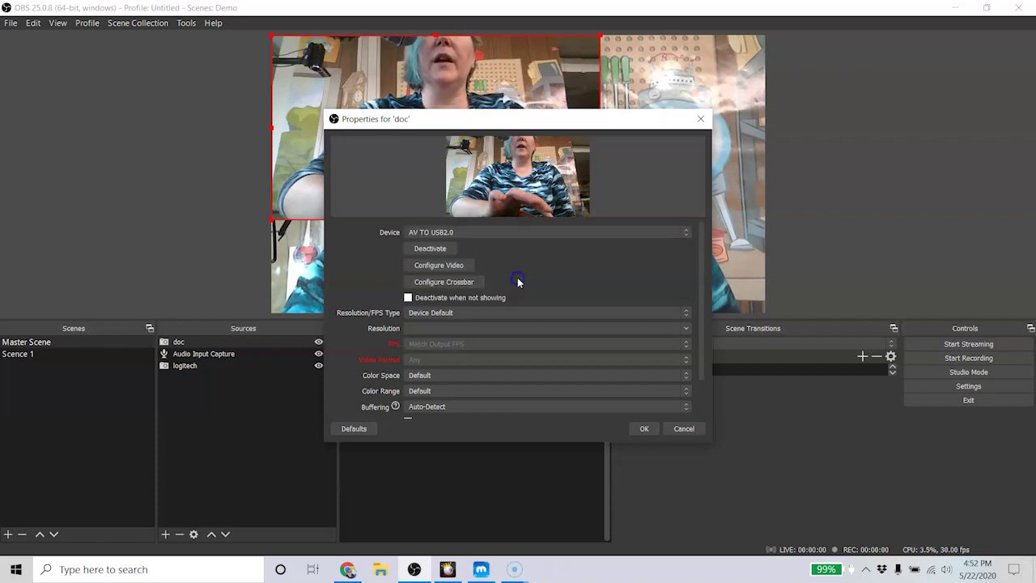
{"action": "left_click", "coordinate": [643, 426]}
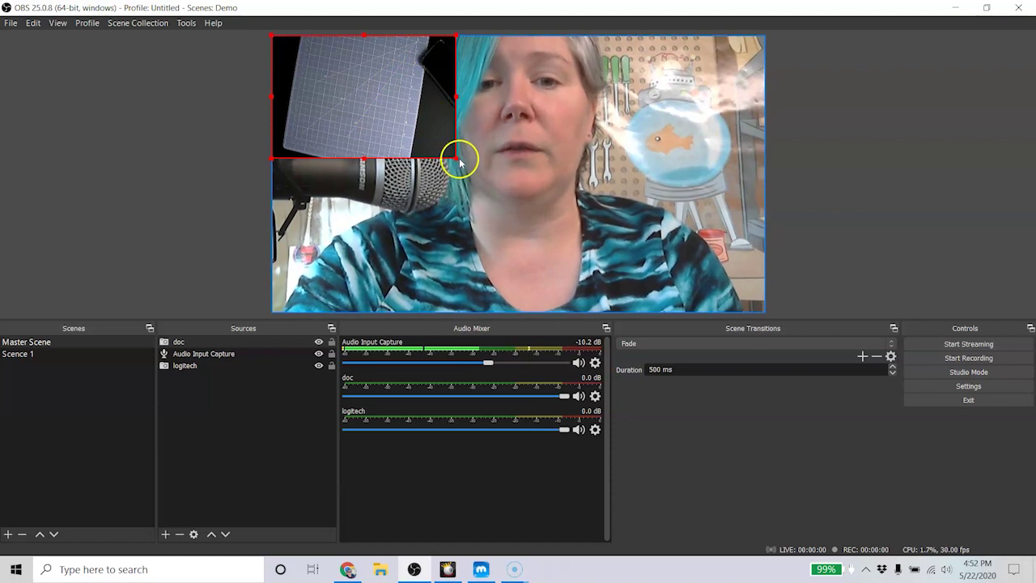
Step: Enlarge the doc source to the full width of the canvas and flip it horizontally
{"action": "left_click_drag", "start_coordinate": [459, 159], "coordinate": [761, 221]}
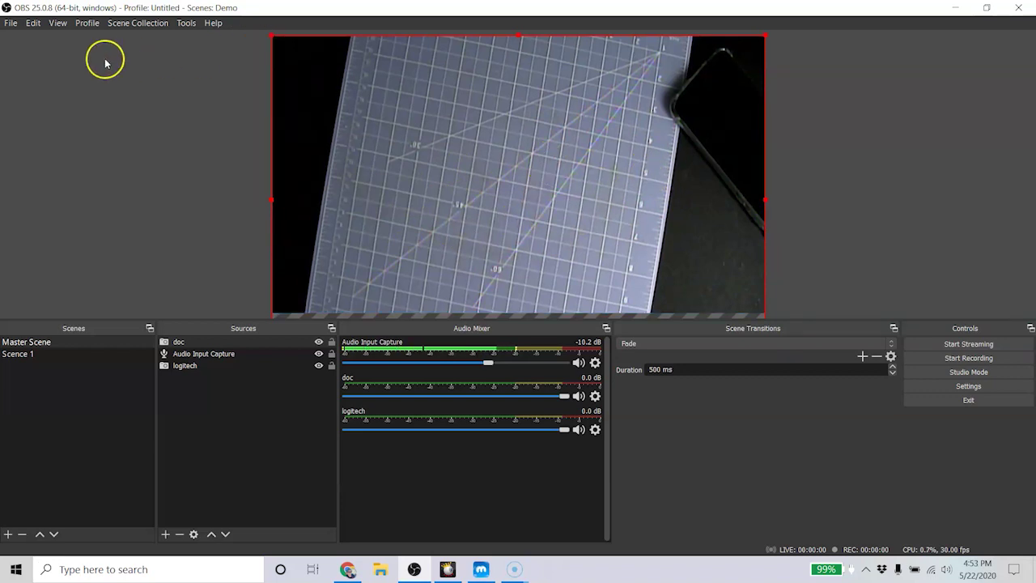
{"action": "left_click", "coordinate": [61, 23]}
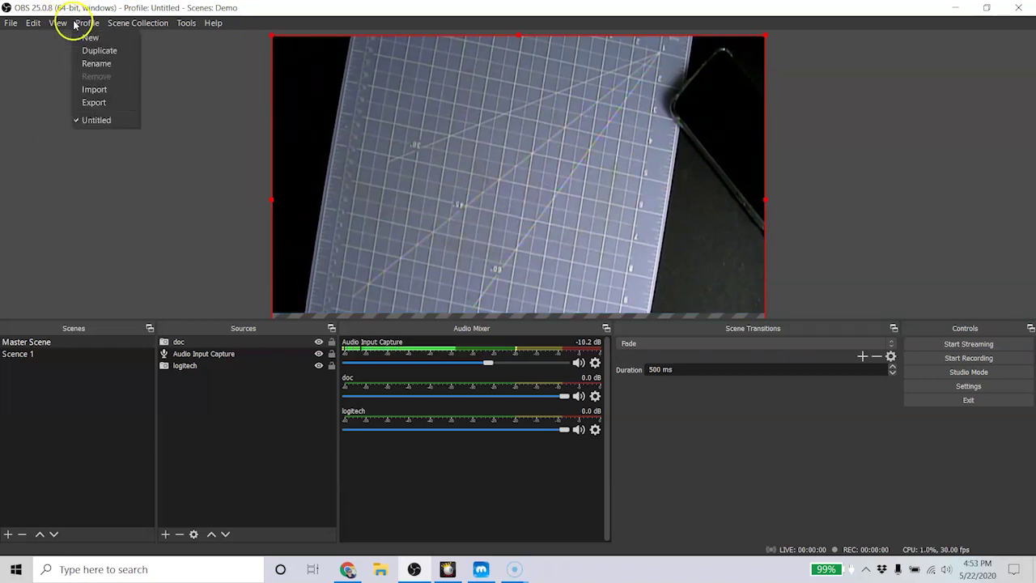
{"action": "mouse_move", "coordinate": [31, 23]}
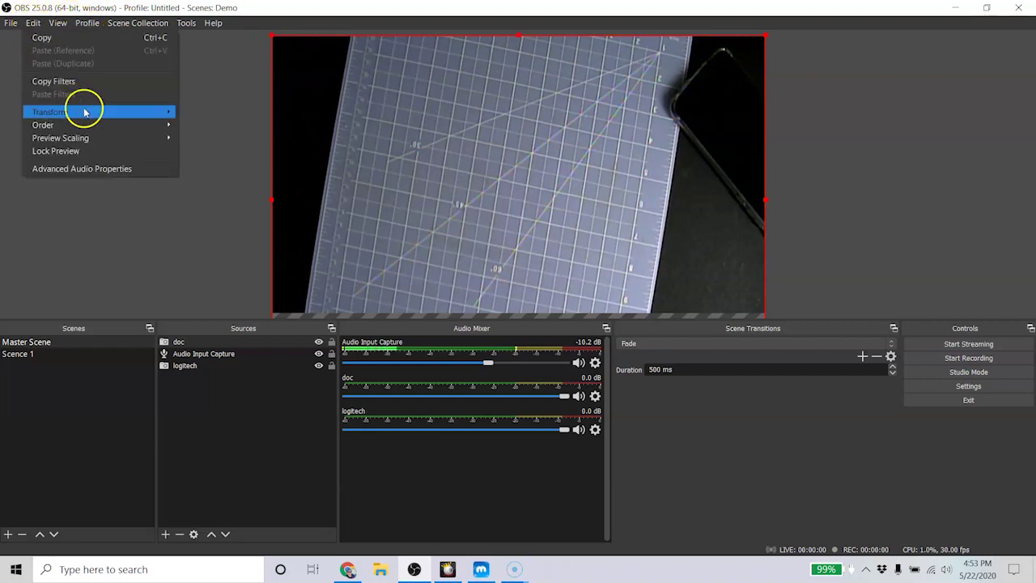
{"action": "mouse_move", "coordinate": [92, 110]}
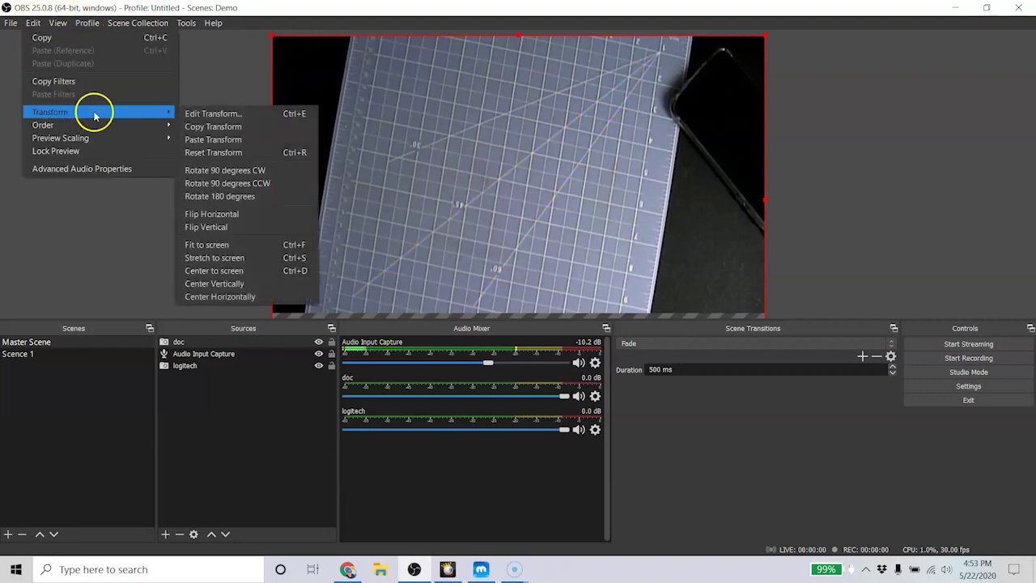
{"action": "left_click", "coordinate": [224, 214]}
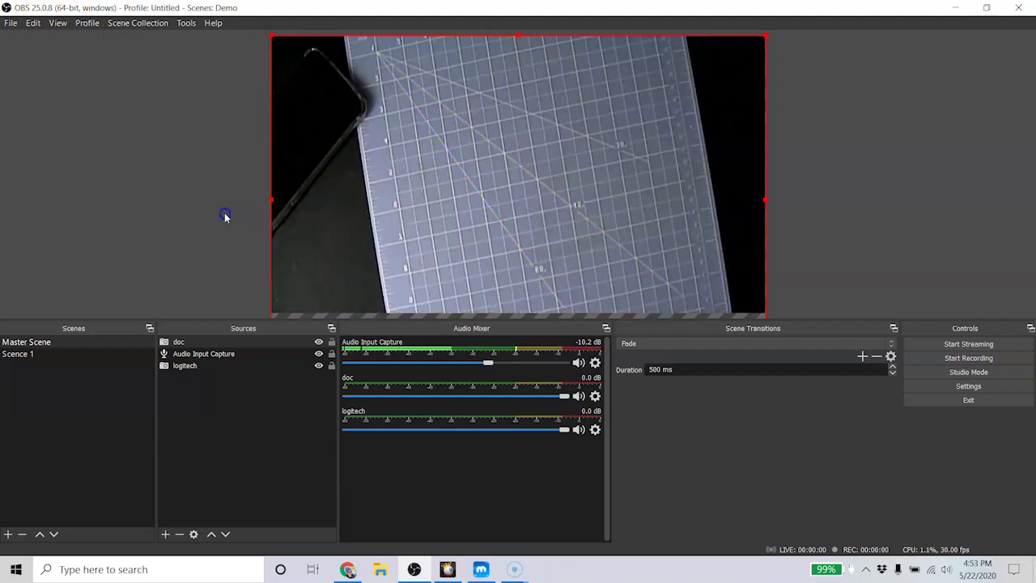
Step: Flip the doc source vertically
{"action": "left_click", "coordinate": [59, 25]}
{"action": "mouse_move", "coordinate": [33, 24]}
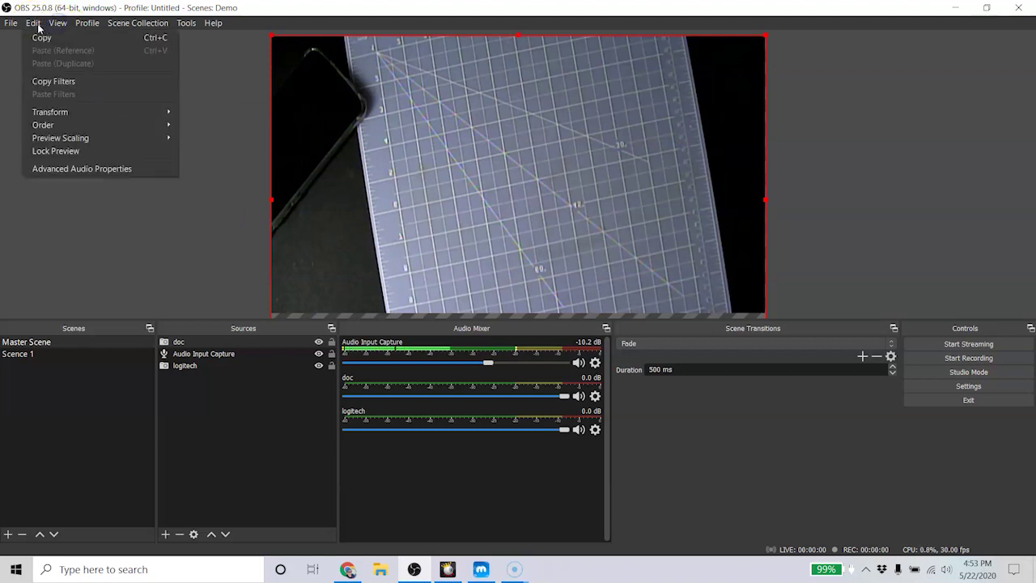
{"action": "mouse_move", "coordinate": [66, 114]}
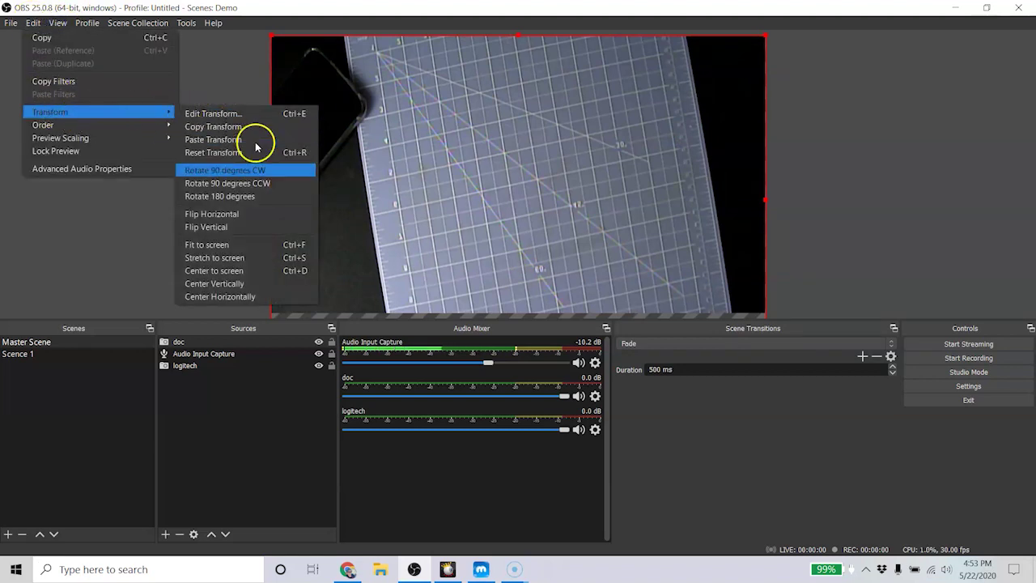
{"action": "left_click", "coordinate": [256, 228]}
{"action": "left_click", "coordinate": [485, 170]}
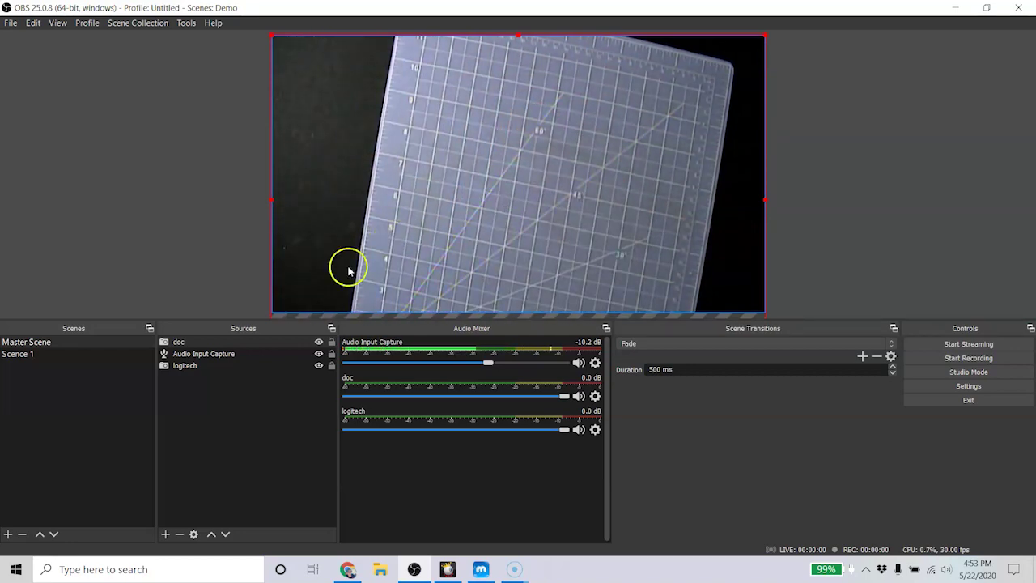
Step: Reorder the sources so that logitech is first, doc second and Audio Input Capture last
{"action": "left_click_drag", "start_coordinate": [213, 357], "coordinate": [213, 343]}
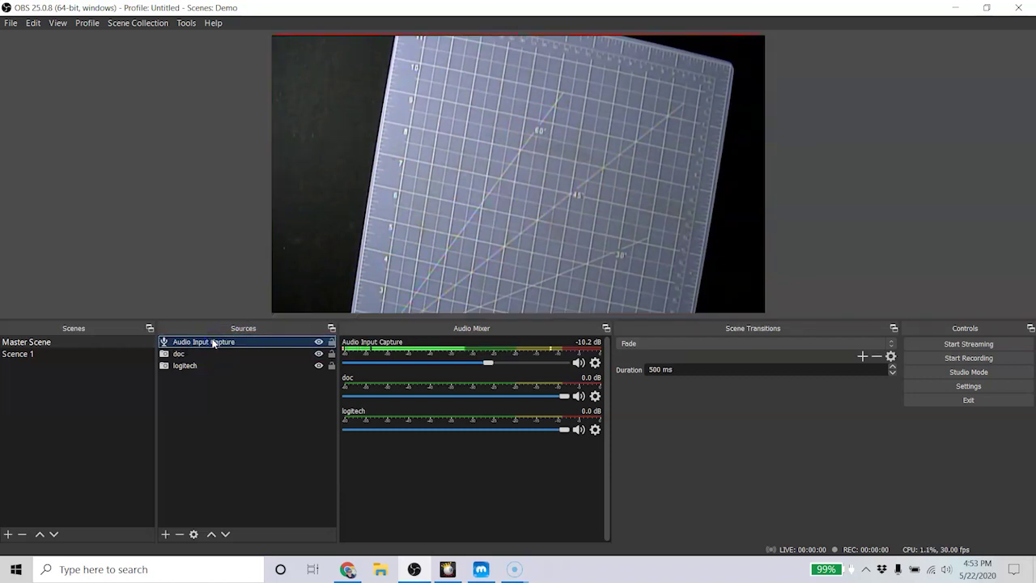
{"action": "left_click", "coordinate": [200, 344]}
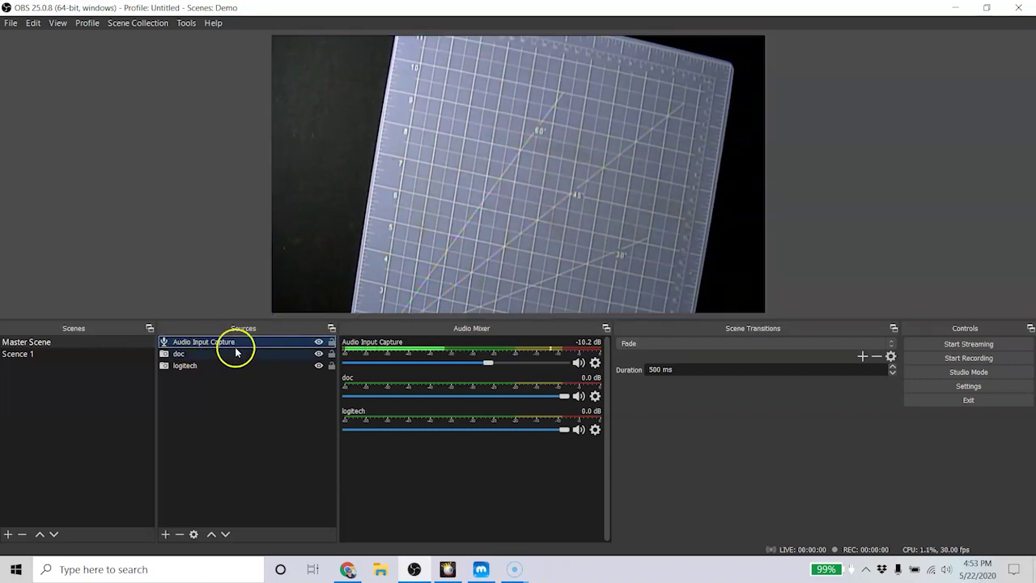
{"action": "mouse_move", "coordinate": [192, 365]}
{"action": "left_mouse_down"}
{"action": "mouse_move", "coordinate": [194, 340]}
{"action": "mouse_move", "coordinate": [189, 371]}
{"action": "mouse_move", "coordinate": [196, 366]}
{"action": "left_mouse_up"}
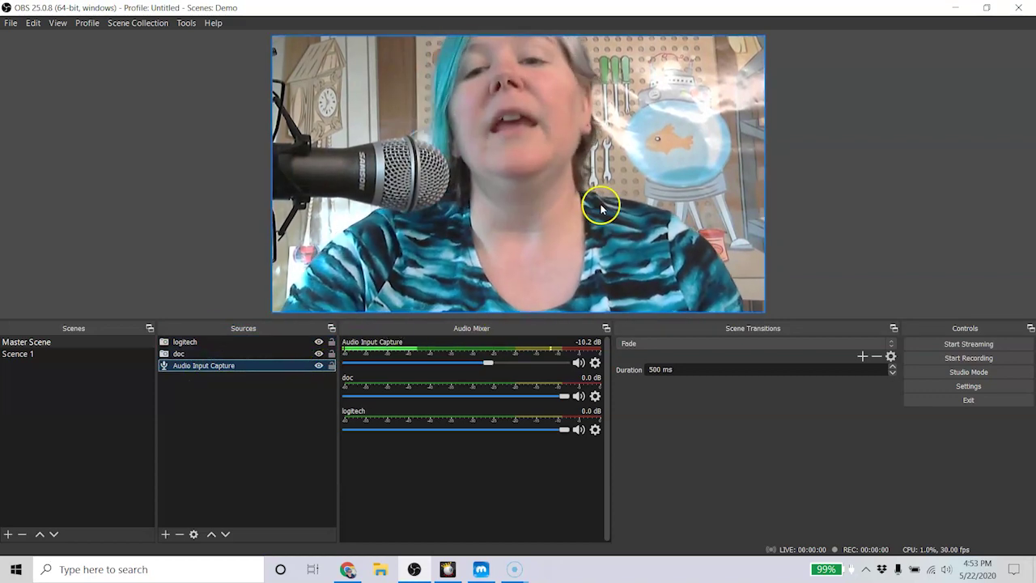
Step: Shrink the logitech video to a small inset in the lower-left corner of the canvas and deselect it
{"action": "left_click", "coordinate": [600, 209]}
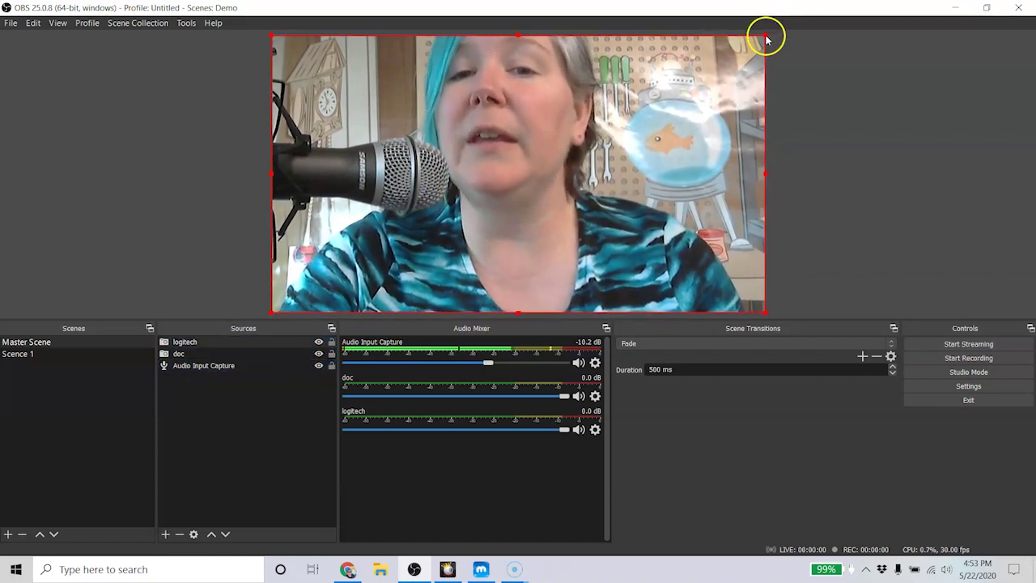
{"action": "left_click_drag", "start_coordinate": [766, 38], "coordinate": [416, 297]}
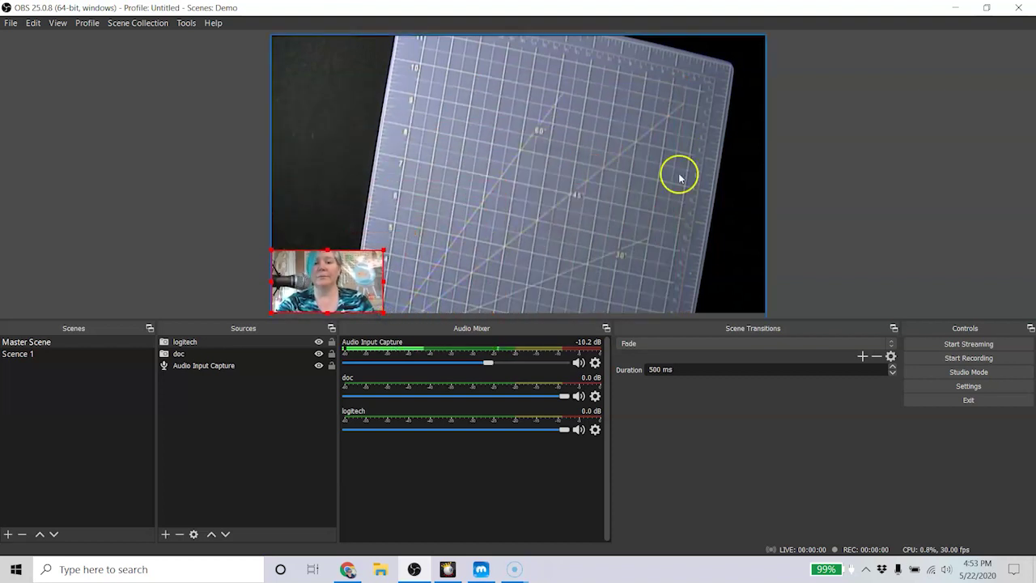
{"action": "left_click", "coordinate": [848, 257]}
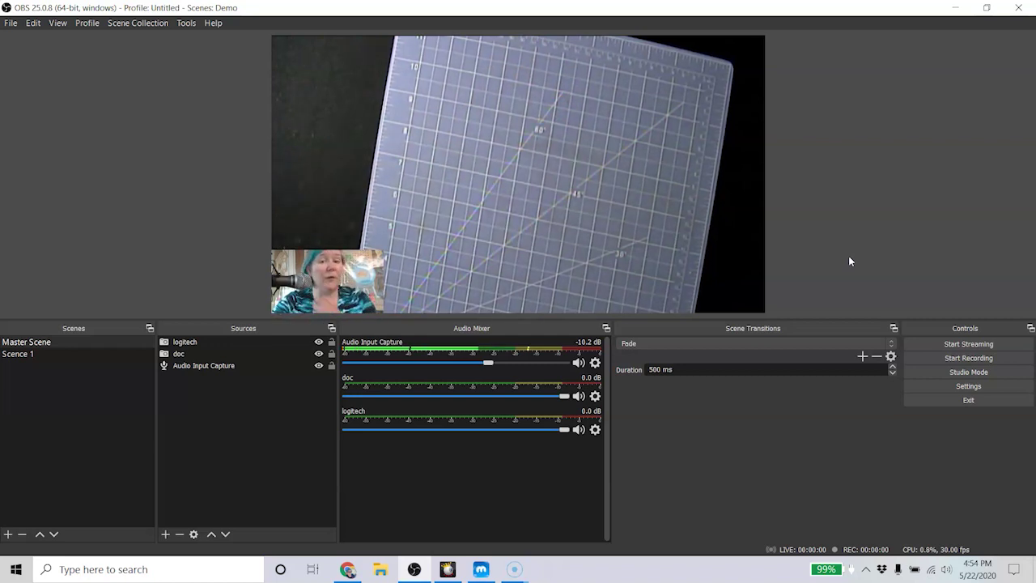
Step: Add a new Browser source to the Master Scene with the URL makerfaire.com
{"action": "left_click", "coordinate": [165, 535]}
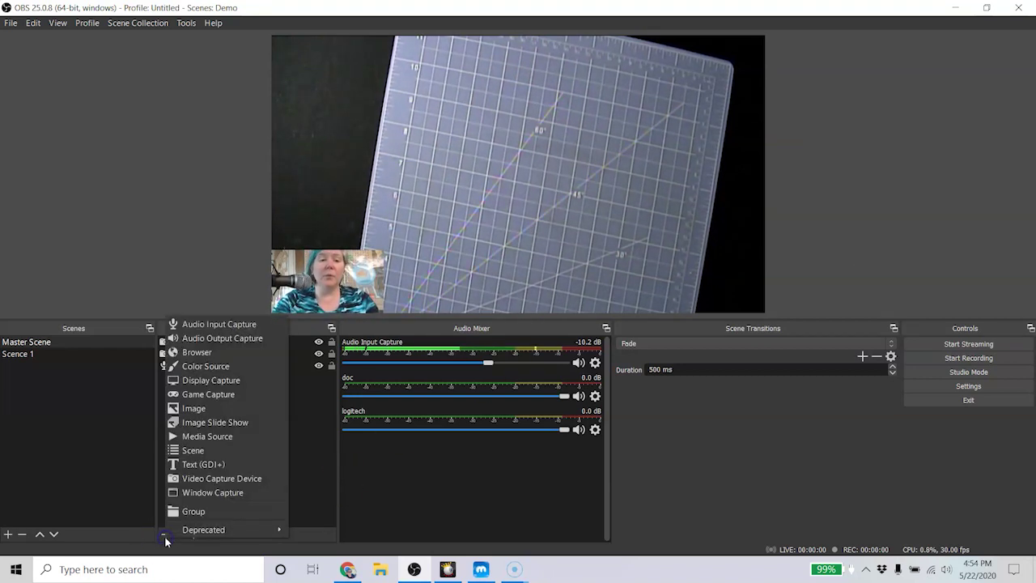
{"action": "left_click", "coordinate": [246, 351]}
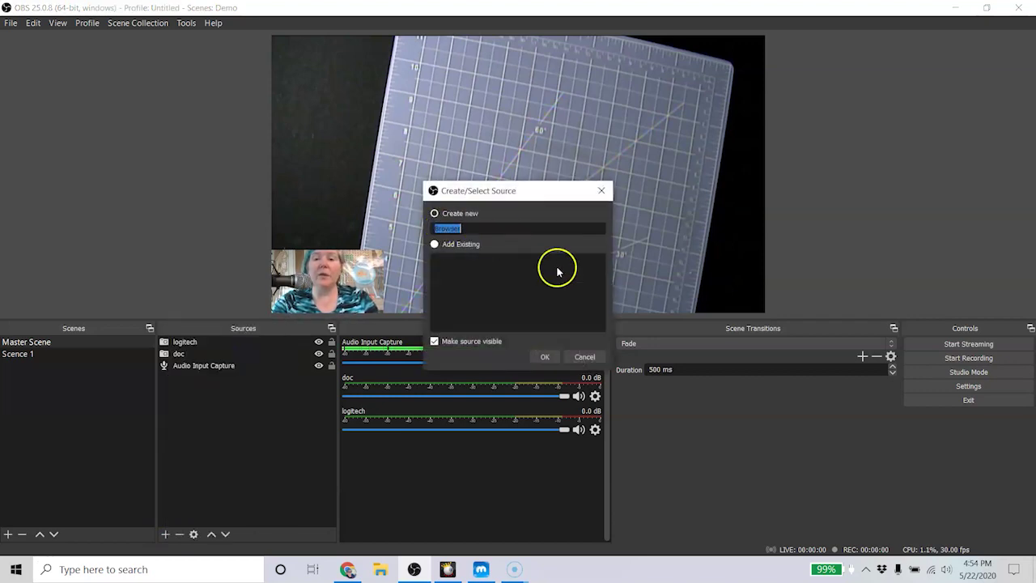
{"action": "left_click", "coordinate": [543, 358]}
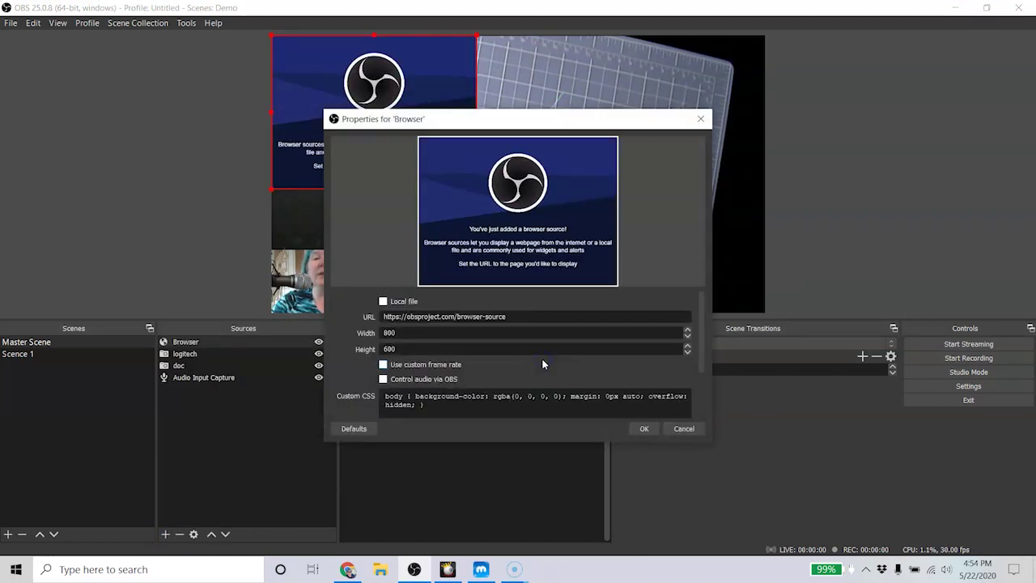
{"action": "left_click_drag", "start_coordinate": [523, 319], "coordinate": [364, 319]}
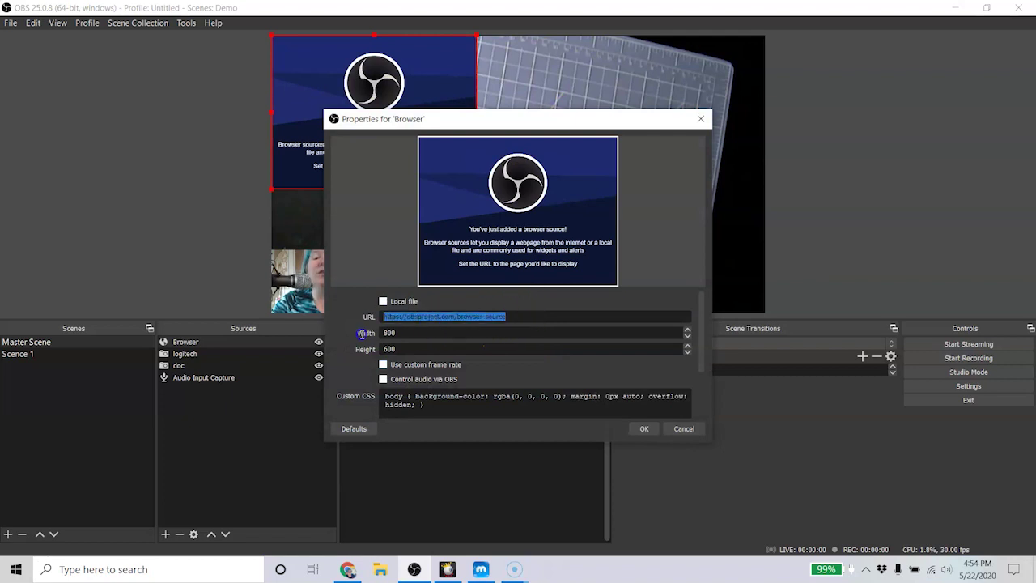
{"action": "type", "text": "makerfaire.com"}
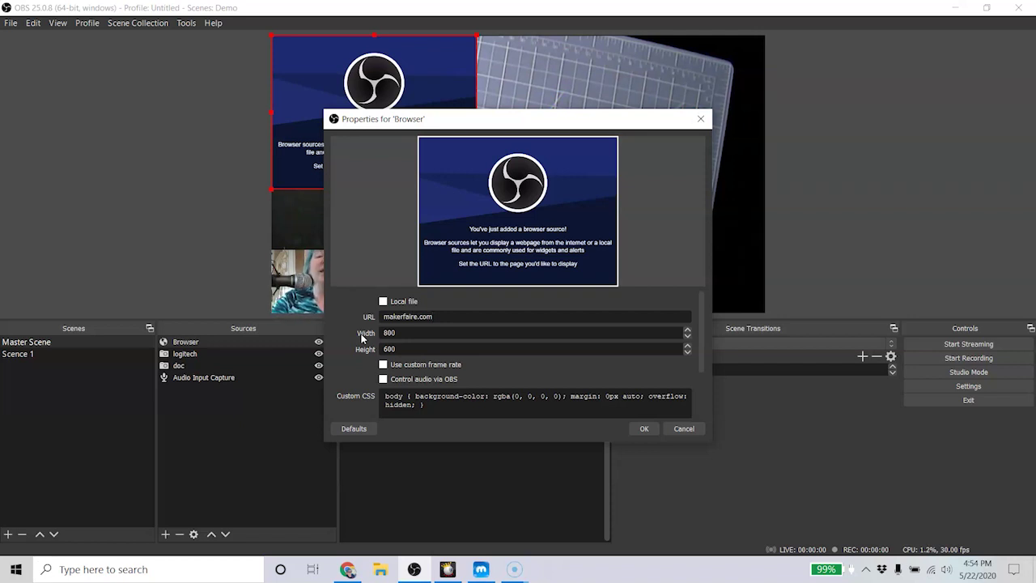
{"action": "left_click", "coordinate": [643, 430]}
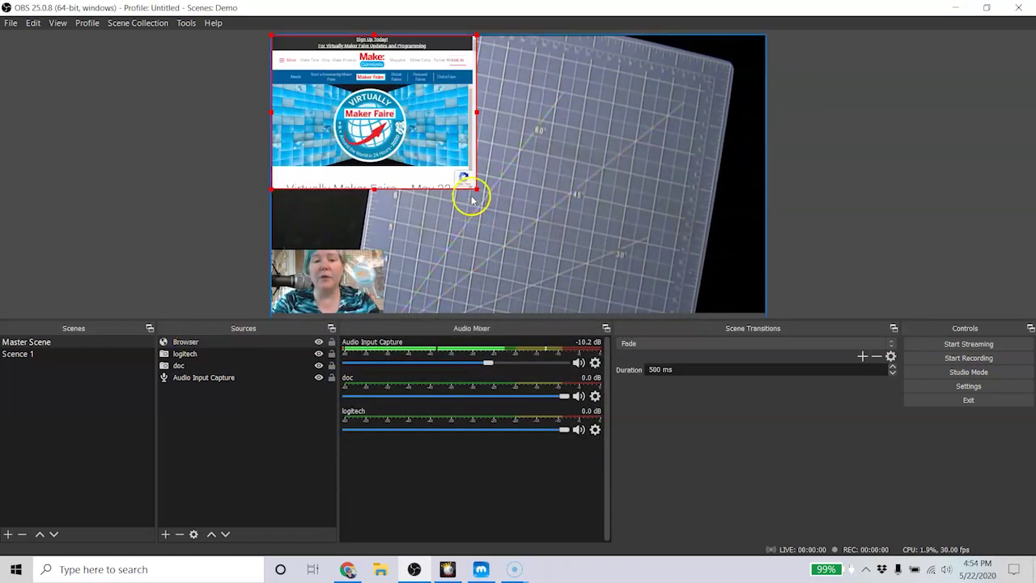
Step: Enlarge the Browser source to the full width of the canvas and place it below logitech in the source order
{"action": "left_click_drag", "start_coordinate": [477, 190], "coordinate": [768, 237]}
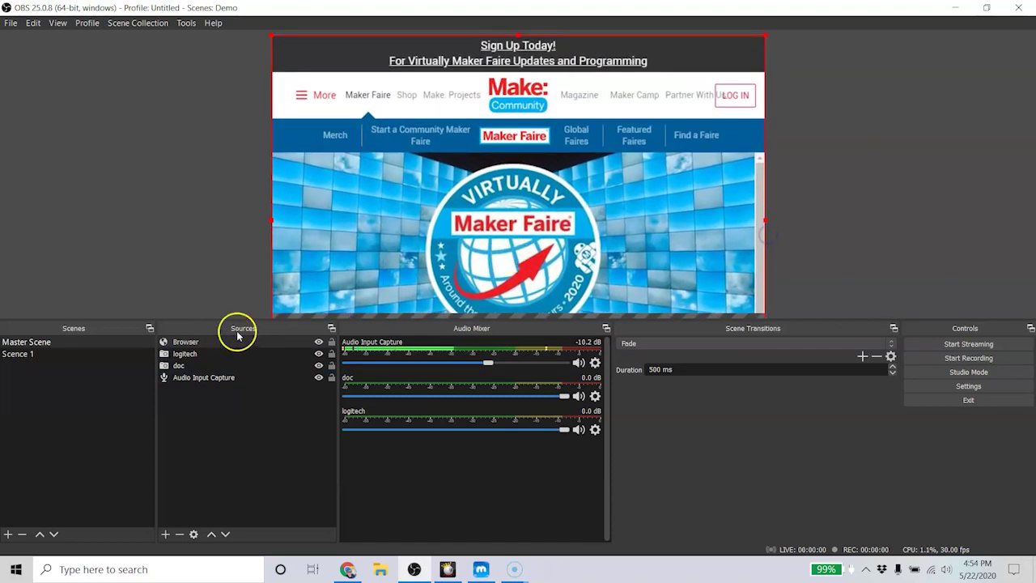
{"action": "left_click", "coordinate": [201, 354]}
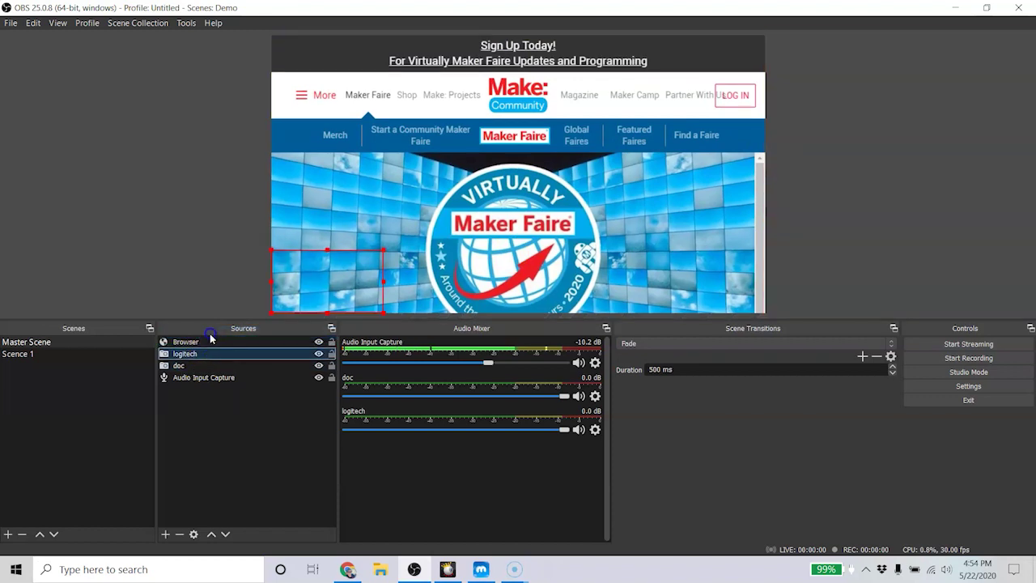
{"action": "left_click_drag", "start_coordinate": [208, 341], "coordinate": [206, 365]}
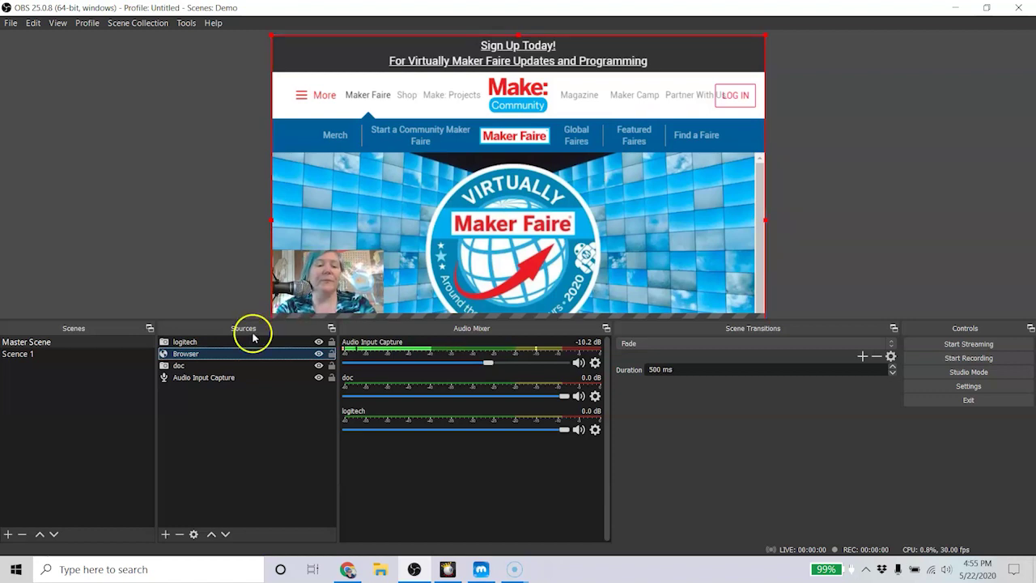
Step: Add a new Image source that shows the bean seed diagram from the Pictures folder
{"action": "left_click", "coordinate": [166, 534]}
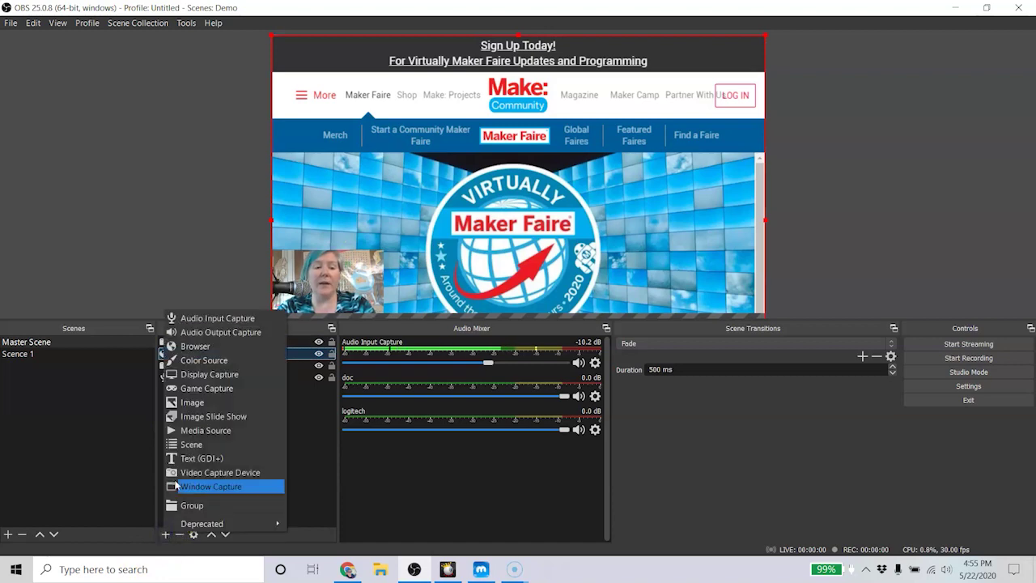
{"action": "left_click", "coordinate": [214, 404]}
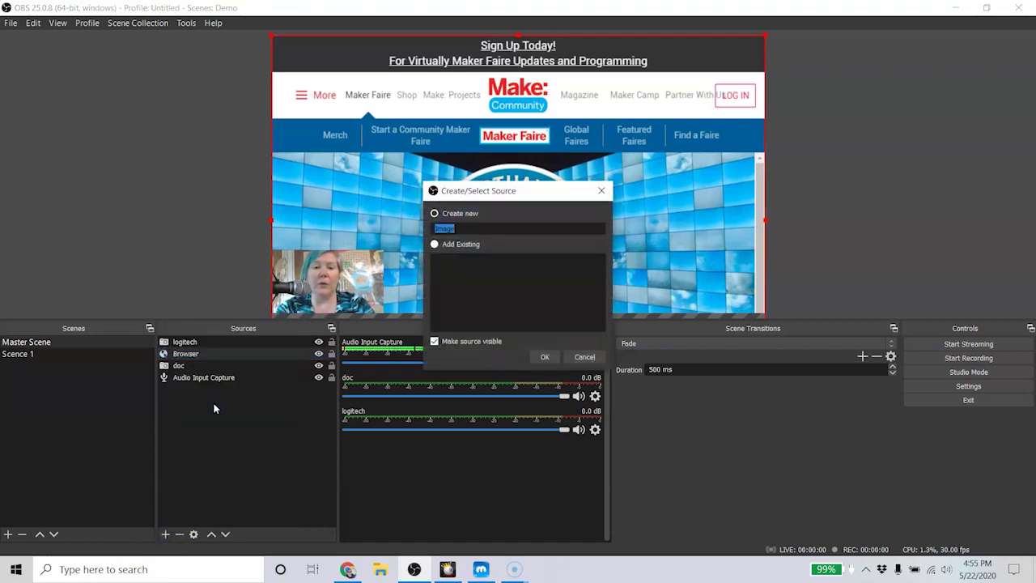
{"action": "left_click", "coordinate": [542, 358]}
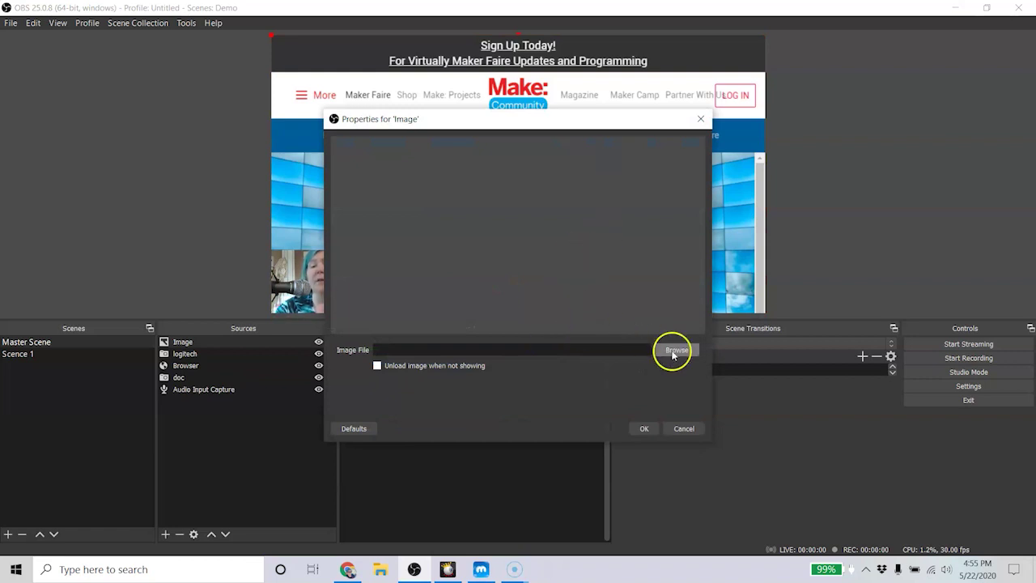
{"action": "left_click", "coordinate": [673, 352]}
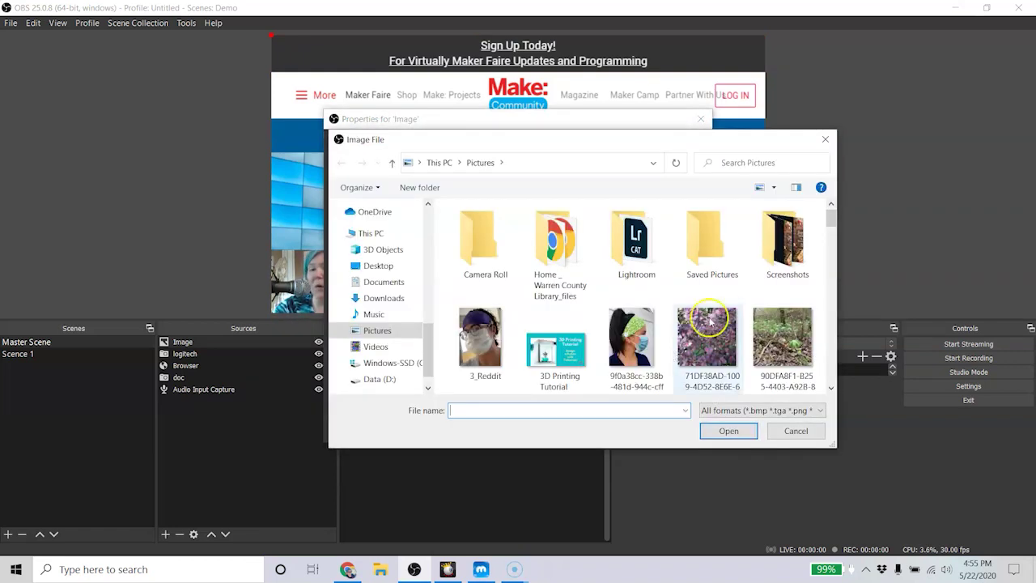
{"action": "left_click", "coordinate": [831, 212]}
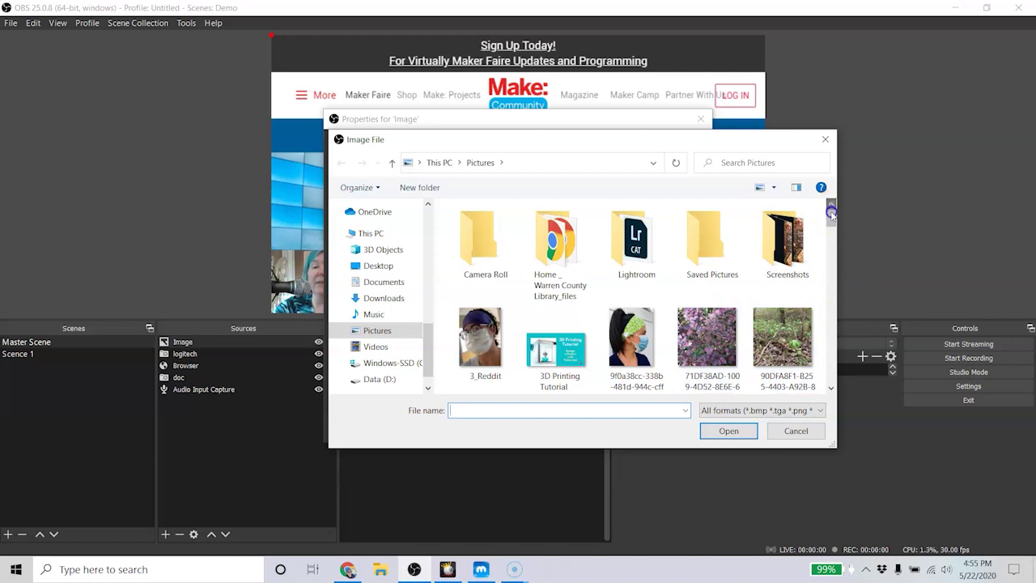
{"action": "scroll", "coordinate": [834, 252], "scroll_direction": "down", "scroll_amount": 1}
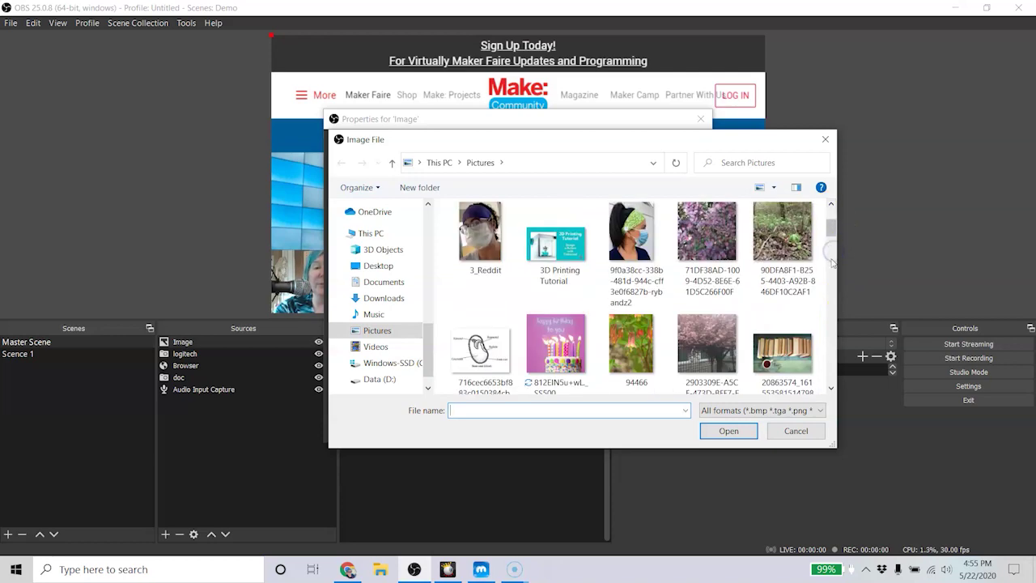
{"action": "scroll", "coordinate": [832, 262], "scroll_direction": "down", "scroll_amount": 1}
{"action": "left_click", "coordinate": [476, 230]}
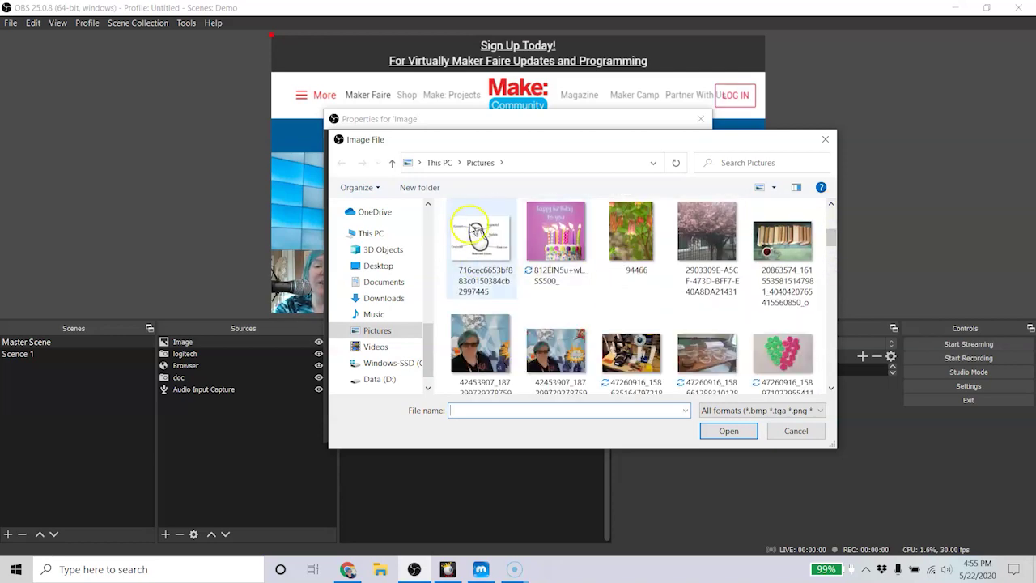
{"action": "double_click", "coordinate": [476, 230]}
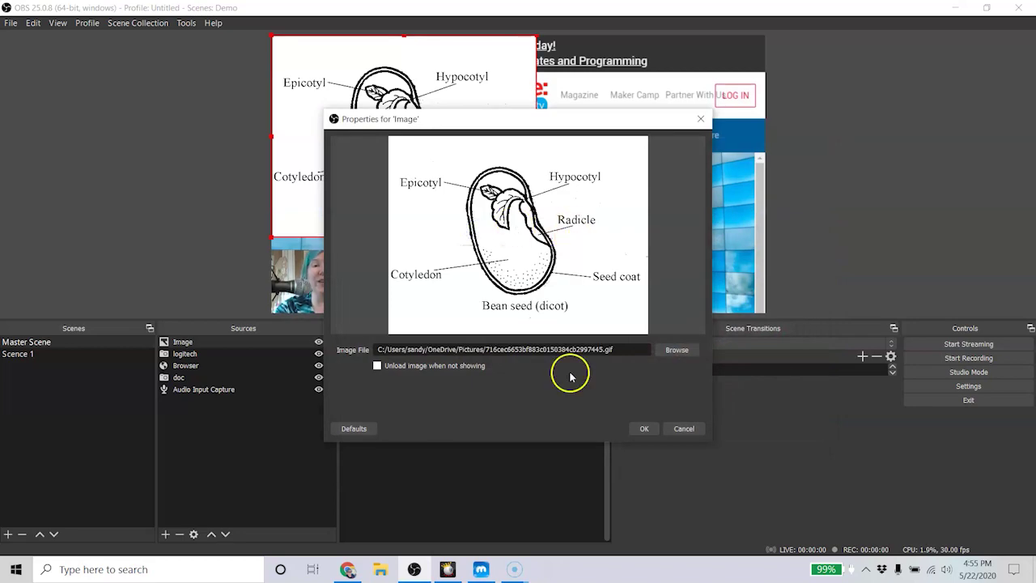
{"action": "left_click", "coordinate": [644, 428]}
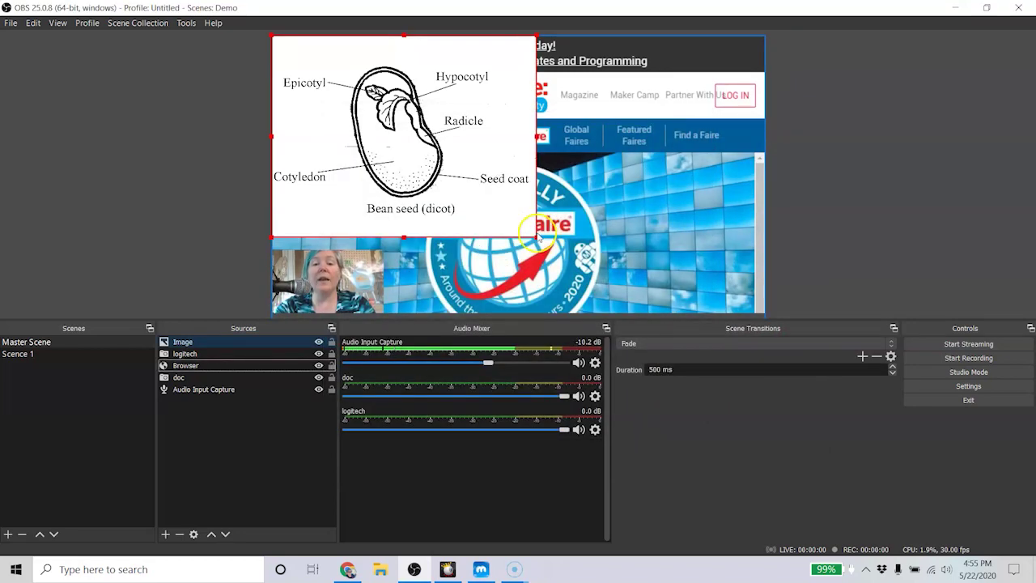
Step: Enlarge the bean seed image to the canvas height against the canvas's right edge, test its visibility and leave it hidden
{"action": "left_click_drag", "start_coordinate": [536, 239], "coordinate": [661, 222]}
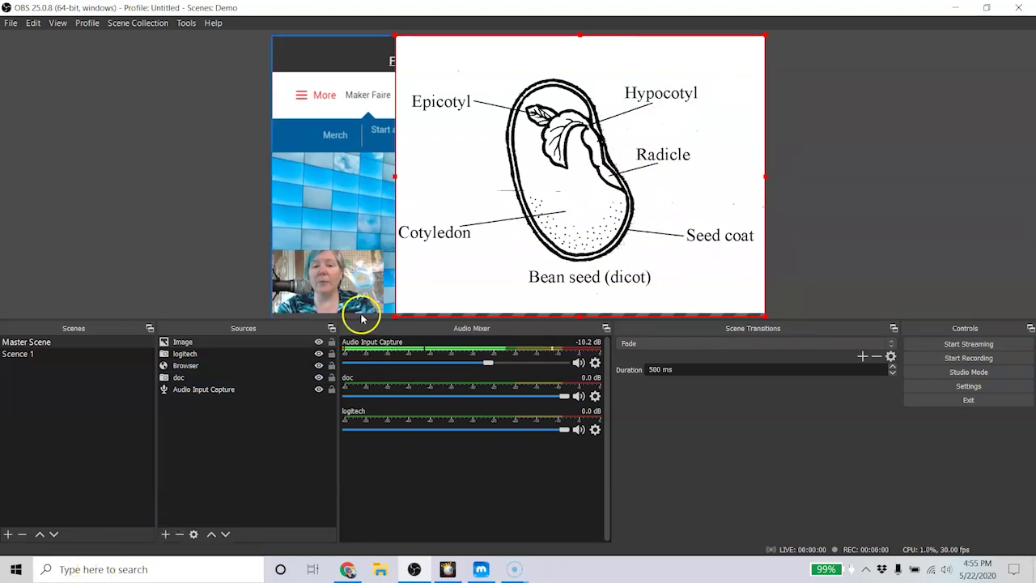
{"action": "left_click", "coordinate": [318, 342]}
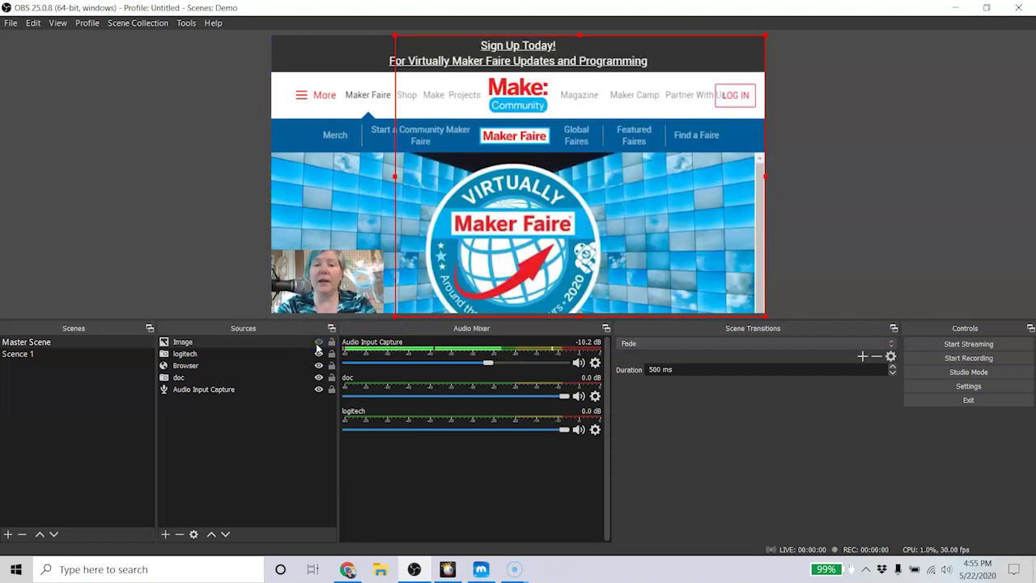
{"action": "left_click", "coordinate": [318, 343]}
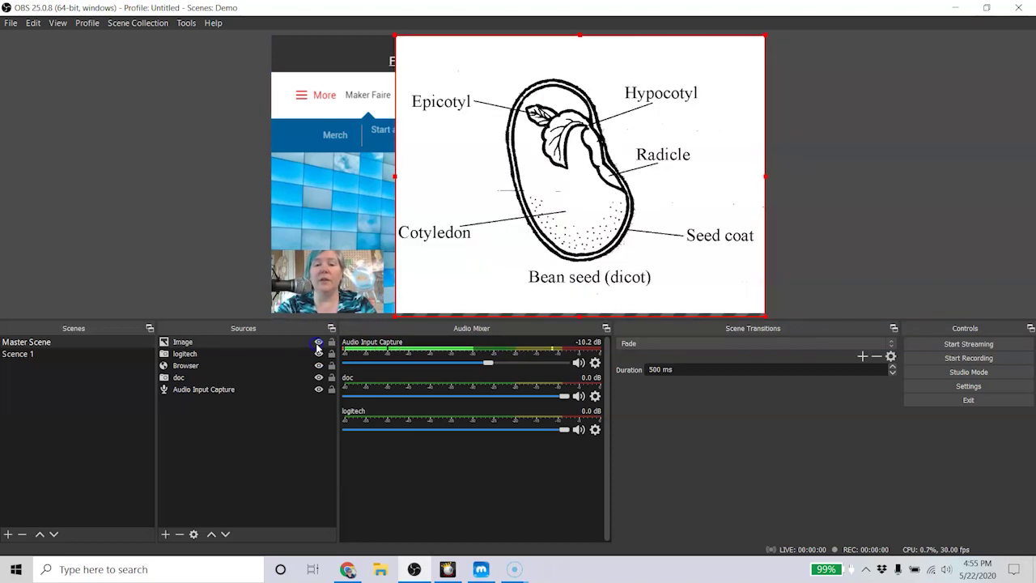
{"action": "left_click", "coordinate": [318, 344]}
Step: Add a Window Capture source for the Open Broadcaster Software page in Google Chrome and hide it
{"action": "left_click", "coordinate": [165, 534]}
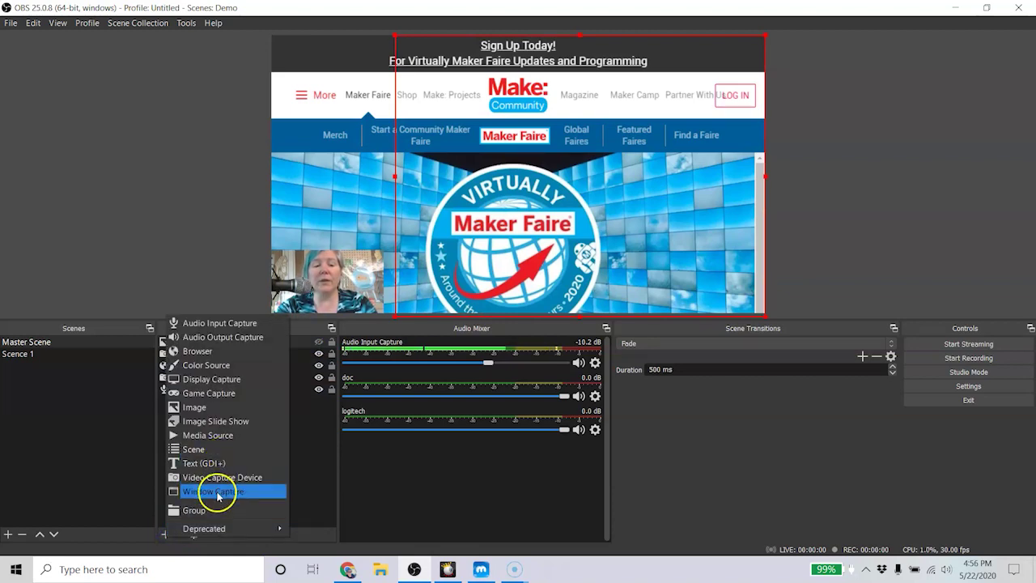
{"action": "left_click", "coordinate": [217, 495]}
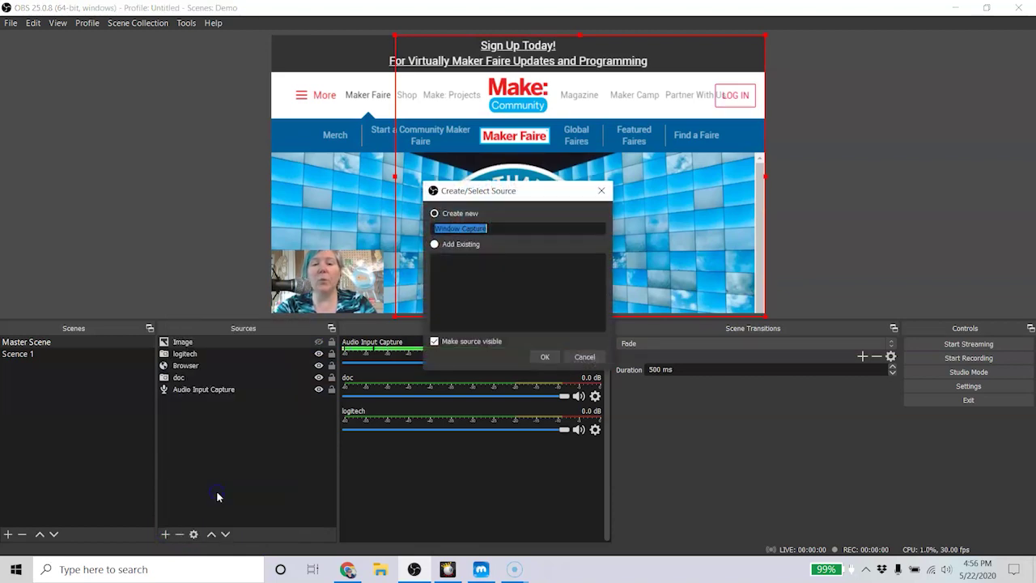
{"action": "left_click", "coordinate": [544, 357]}
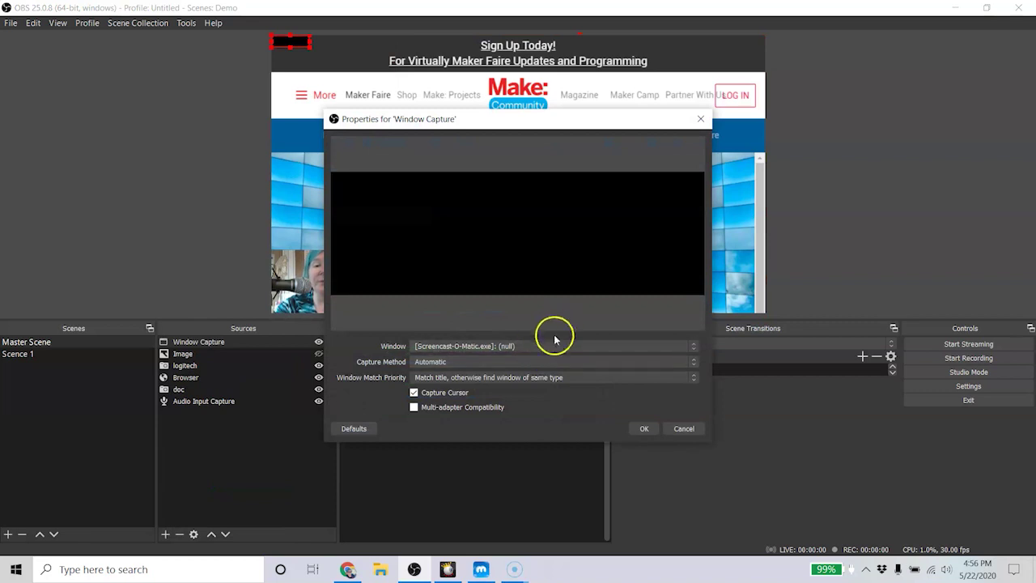
{"action": "left_click", "coordinate": [541, 347]}
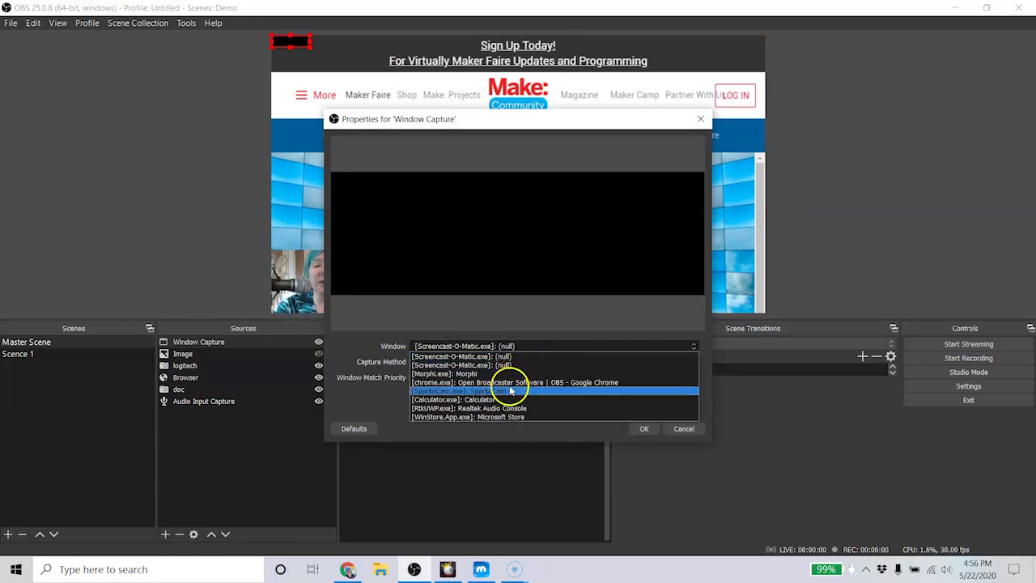
{"action": "left_click", "coordinate": [535, 382]}
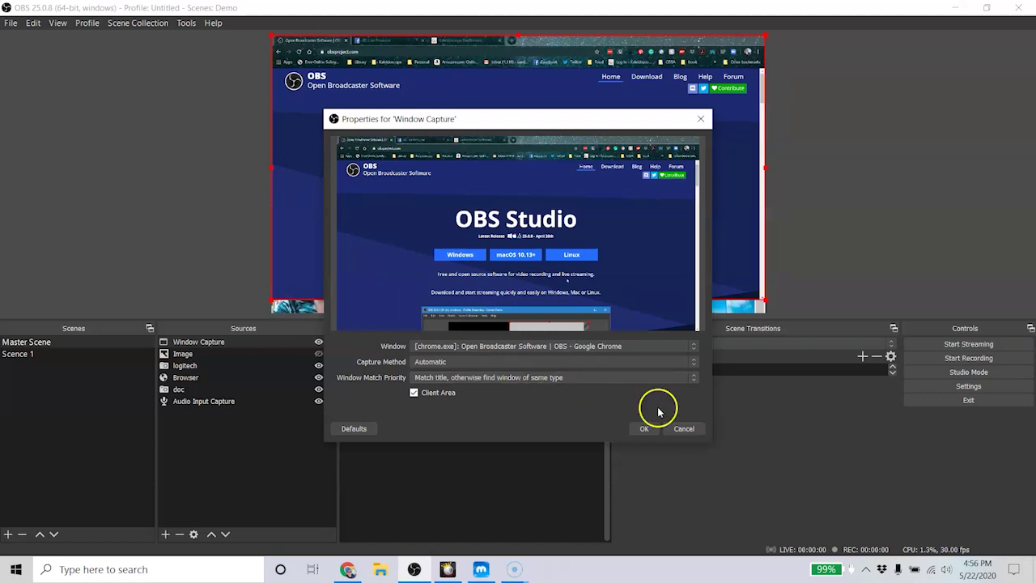
{"action": "left_click", "coordinate": [646, 428]}
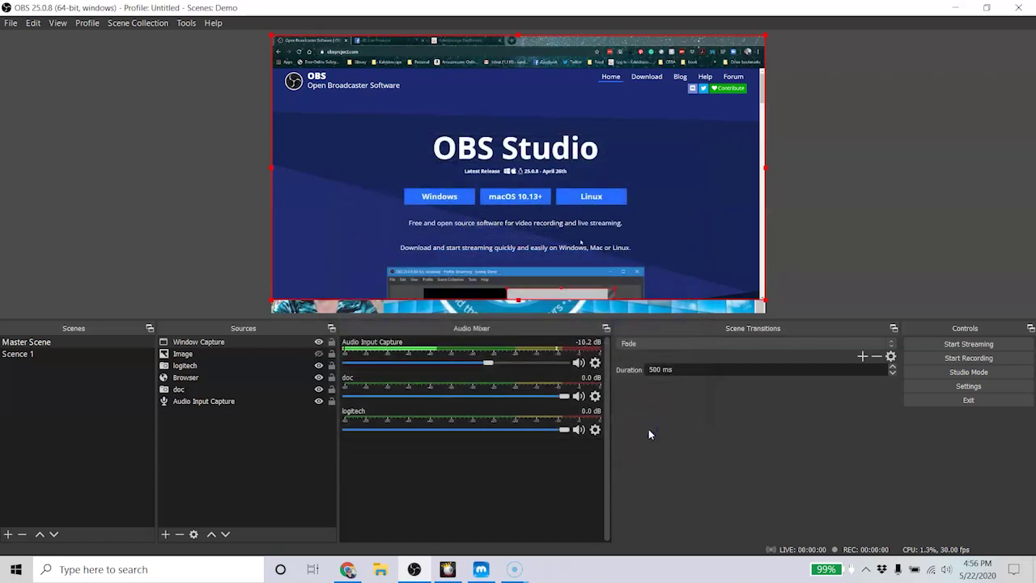
{"action": "left_click", "coordinate": [319, 342]}
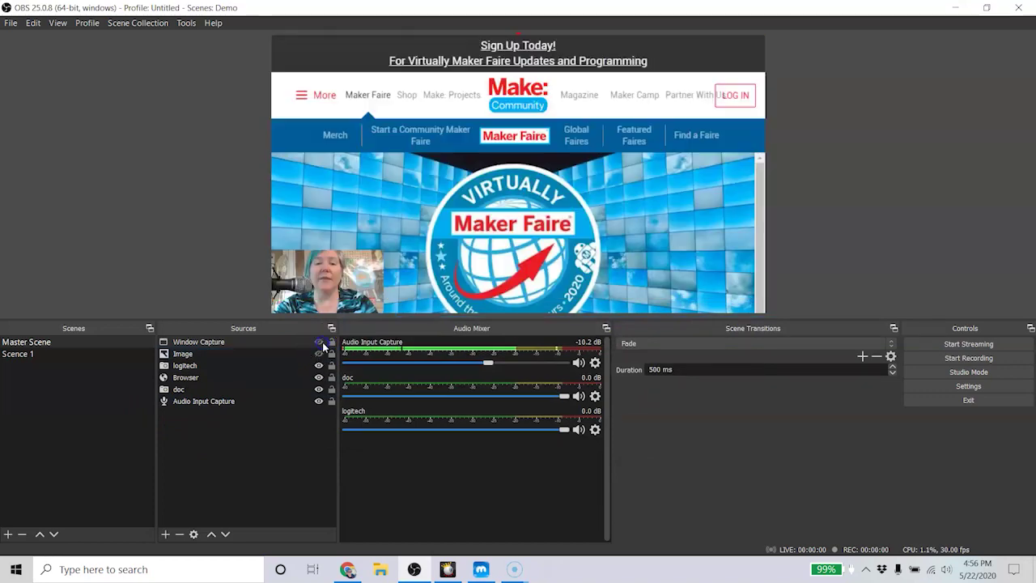
Step: Add a second Window Capture source, Window Capture 2, that captures the Morphi window
{"action": "left_click", "coordinate": [166, 534]}
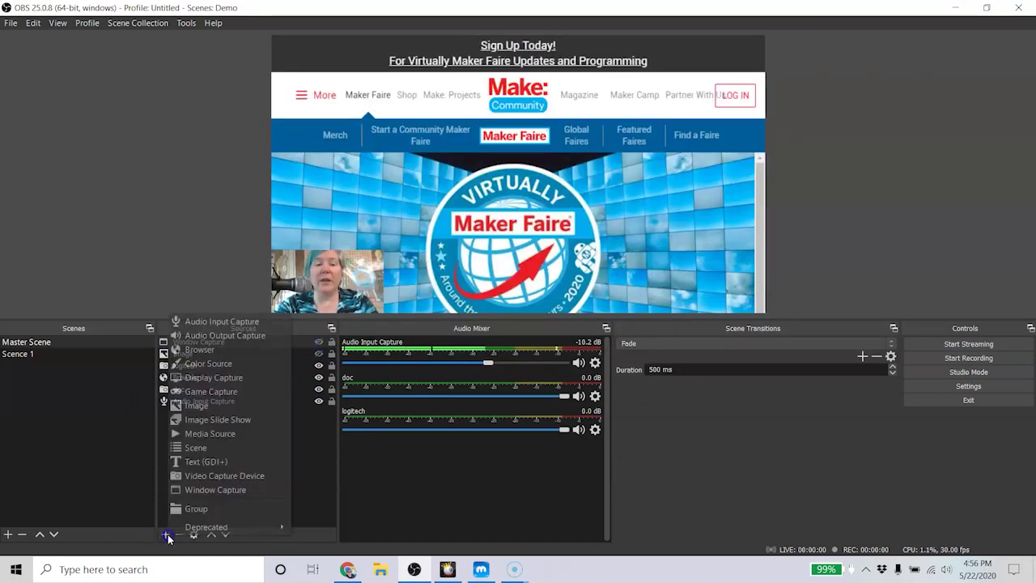
{"action": "left_click", "coordinate": [208, 490]}
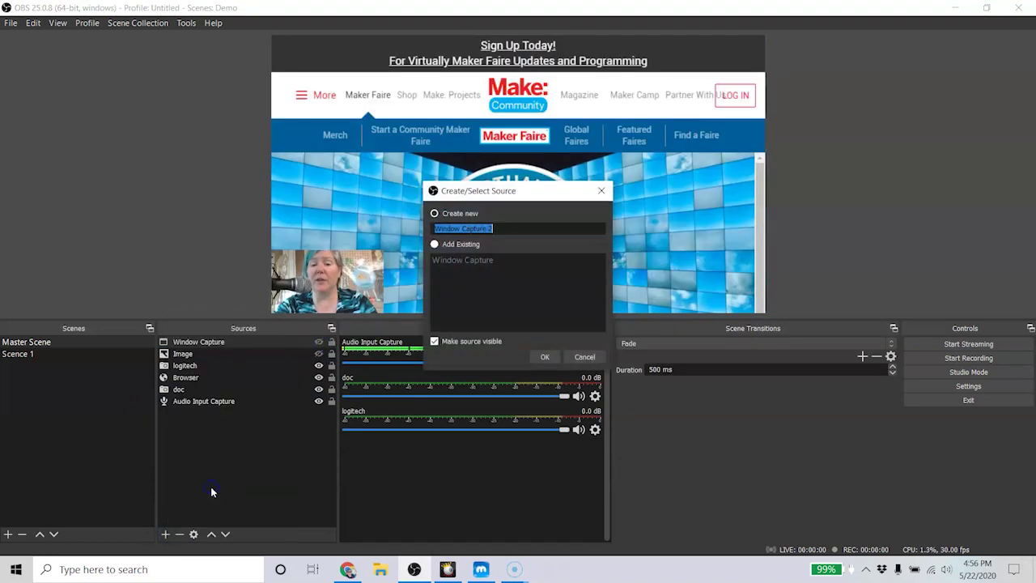
{"action": "left_click", "coordinate": [545, 356]}
{"action": "left_click", "coordinate": [513, 347]}
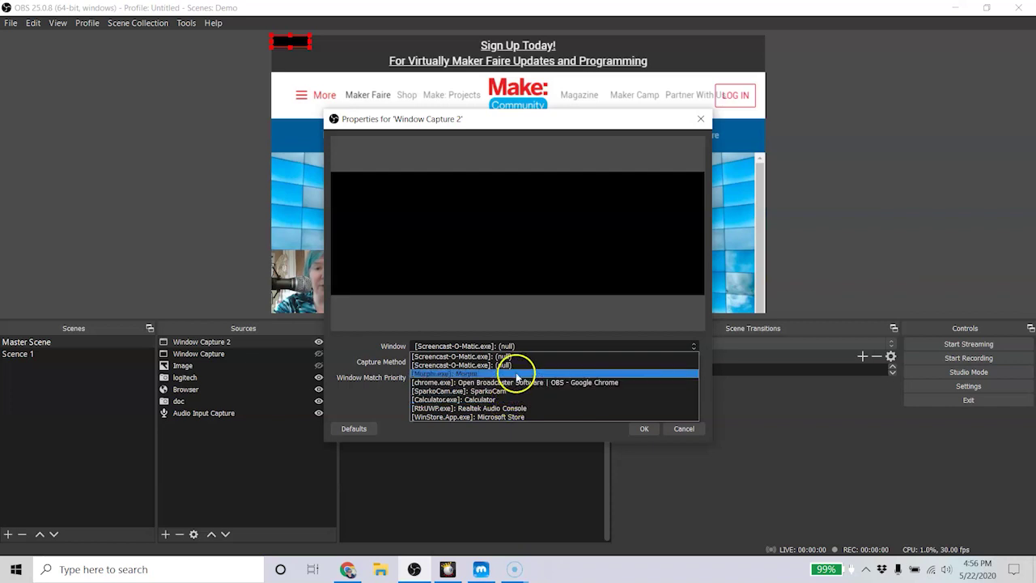
{"action": "left_click", "coordinate": [512, 375]}
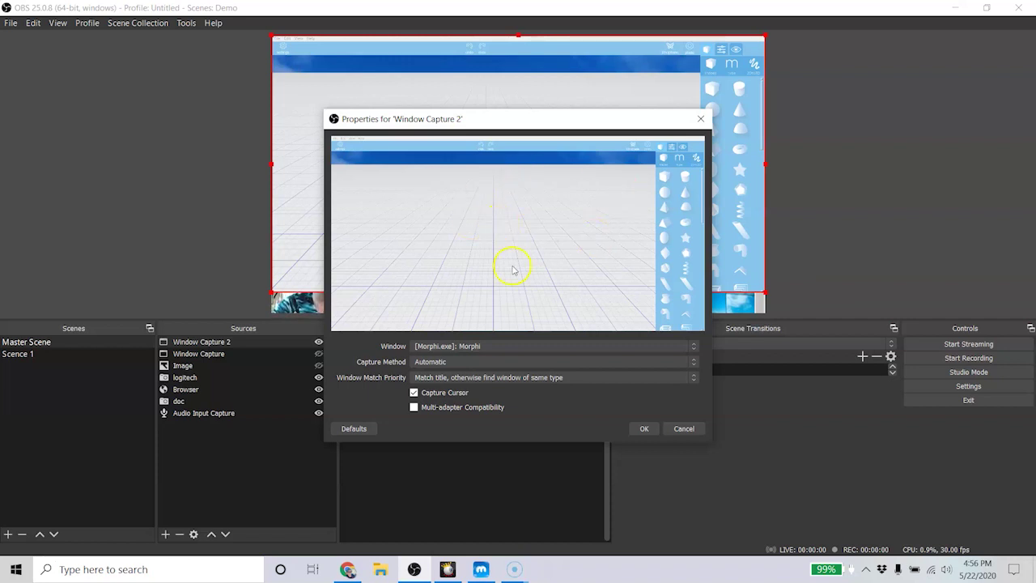
{"action": "left_click", "coordinate": [642, 428]}
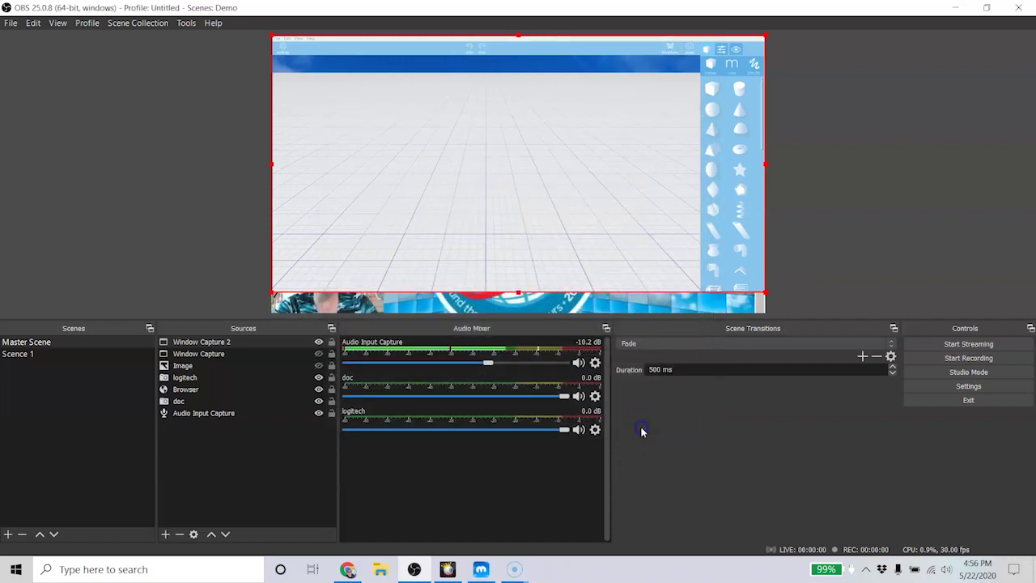
Step: Restore the OBS window to its smaller size so that the Morphi window behind it can be reached
{"action": "left_click", "coordinate": [585, 204]}
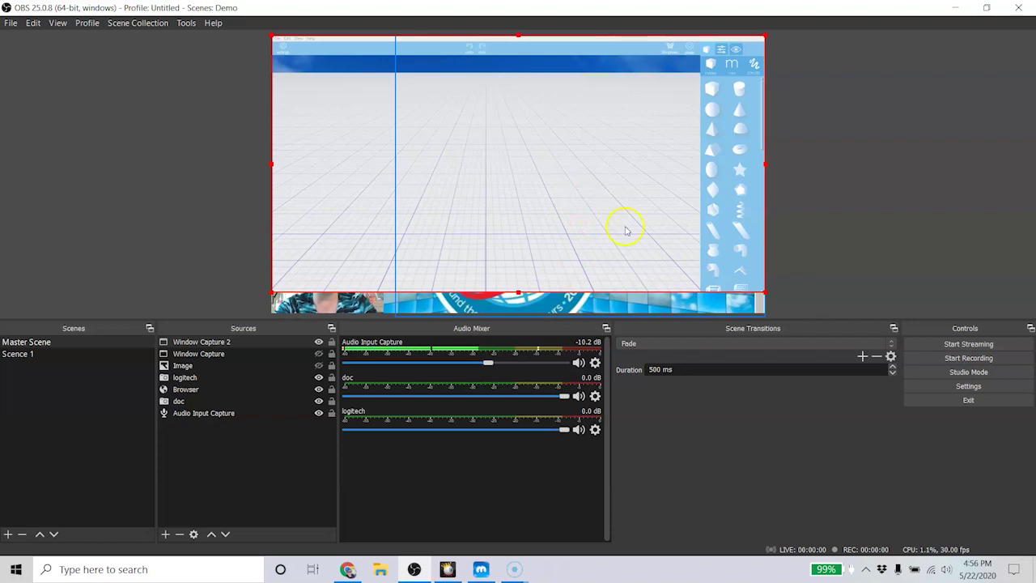
{"action": "left_click", "coordinate": [987, 7]}
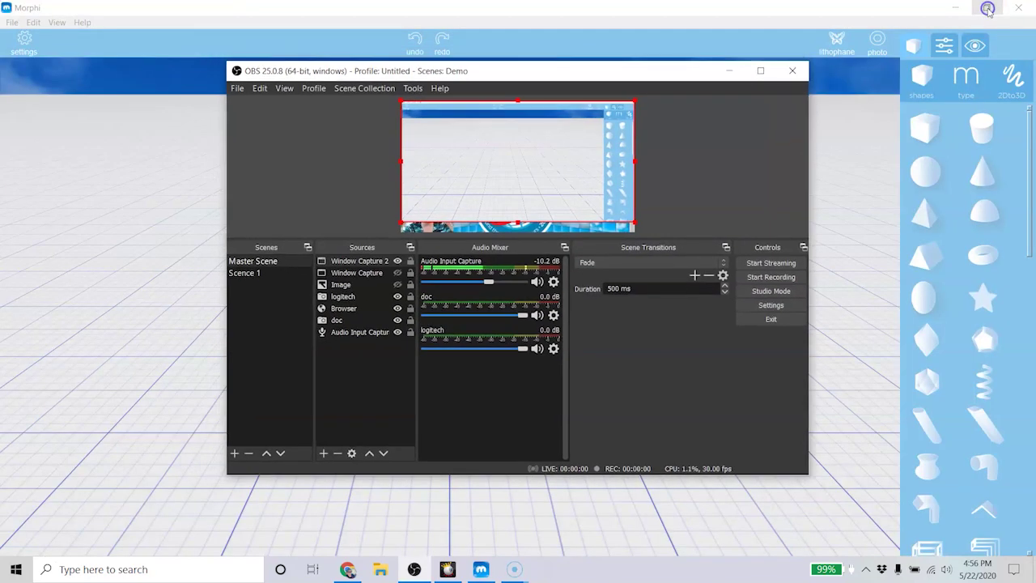
Step: Move the OBS window to the upper left, restore Morphi to a smaller window beside it and widen Morphi on both sides
{"action": "left_click_drag", "start_coordinate": [688, 67], "coordinate": [501, 61]}
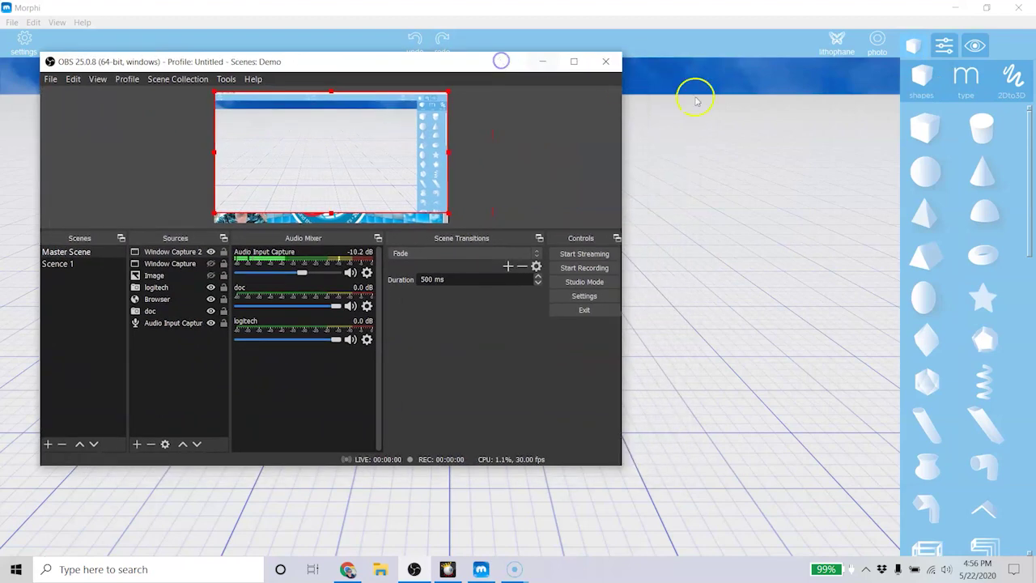
{"action": "left_click", "coordinate": [719, 172]}
{"action": "left_click", "coordinate": [986, 8]}
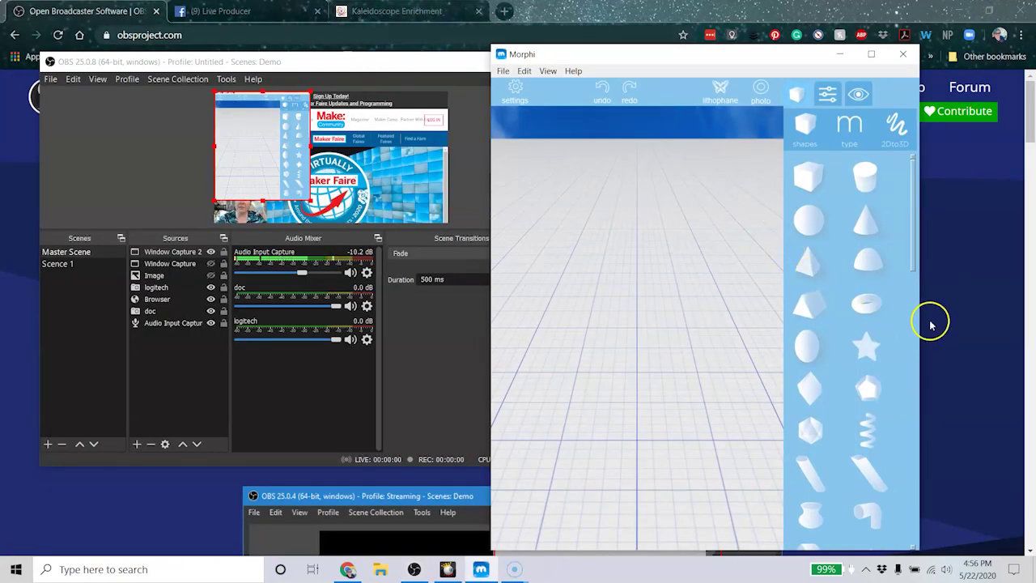
{"action": "left_click_drag", "start_coordinate": [923, 324], "coordinate": [1033, 323]}
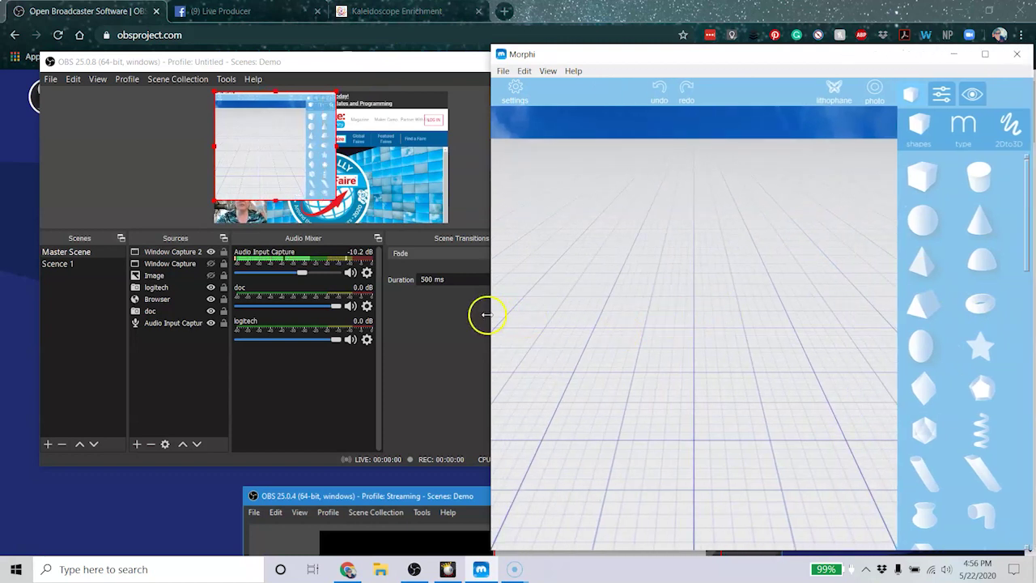
{"action": "left_click_drag", "start_coordinate": [487, 314], "coordinate": [431, 313]}
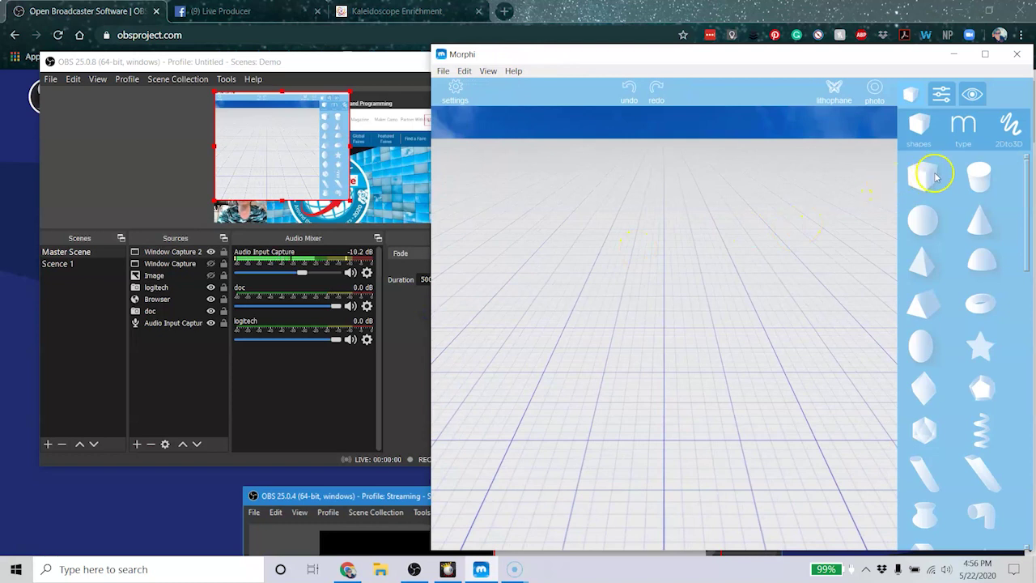
Step: Place a cube, a sphere and a torus on the Morphi workplane
{"action": "left_click_drag", "start_coordinate": [935, 177], "coordinate": [723, 247]}
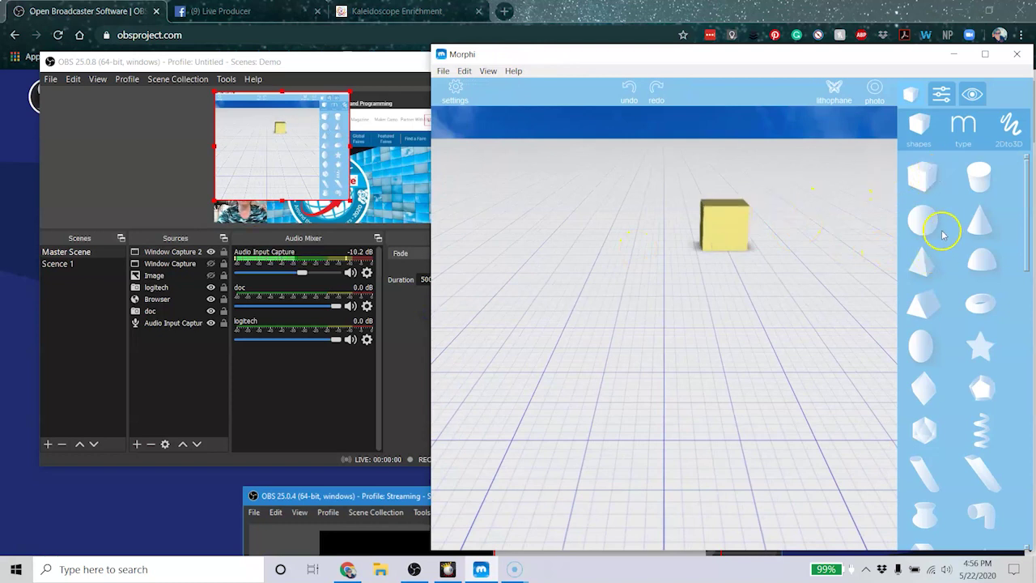
{"action": "left_click_drag", "start_coordinate": [925, 215], "coordinate": [580, 366]}
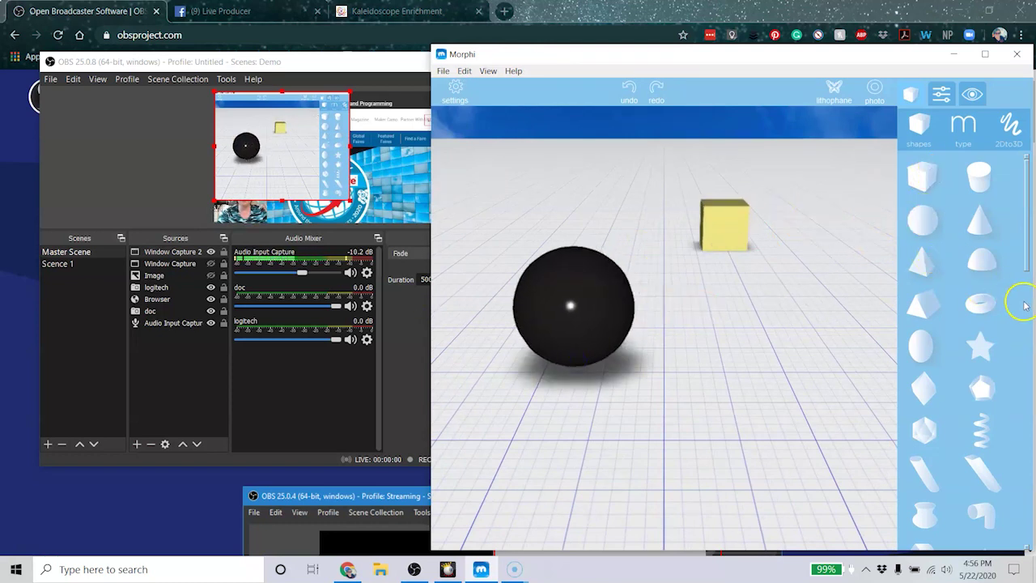
{"action": "left_click_drag", "start_coordinate": [980, 303], "coordinate": [729, 365]}
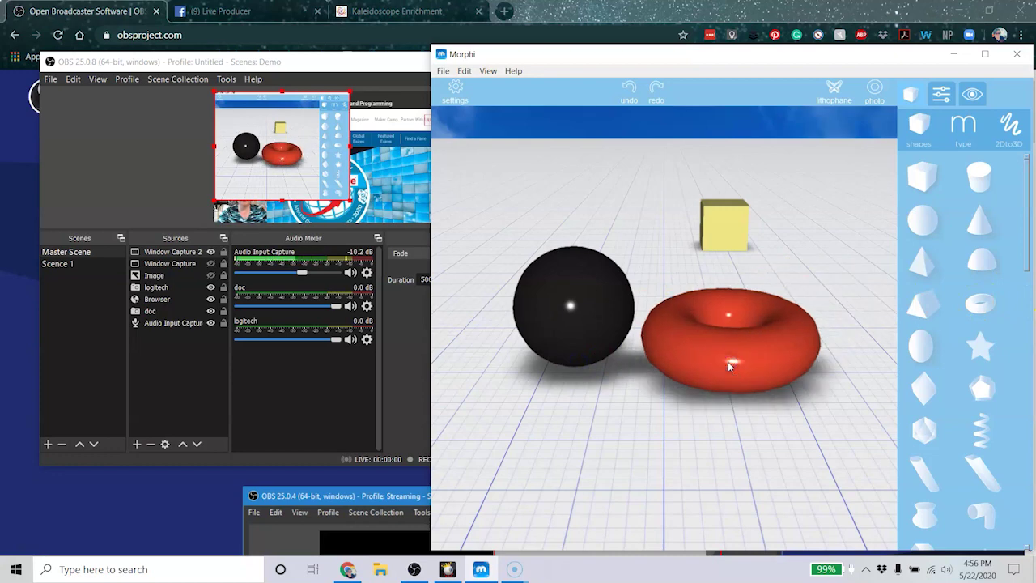
Step: Maximize the OBS window, hide Window Capture 2 and select the webcam in the preview
{"action": "left_click", "coordinate": [153, 151]}
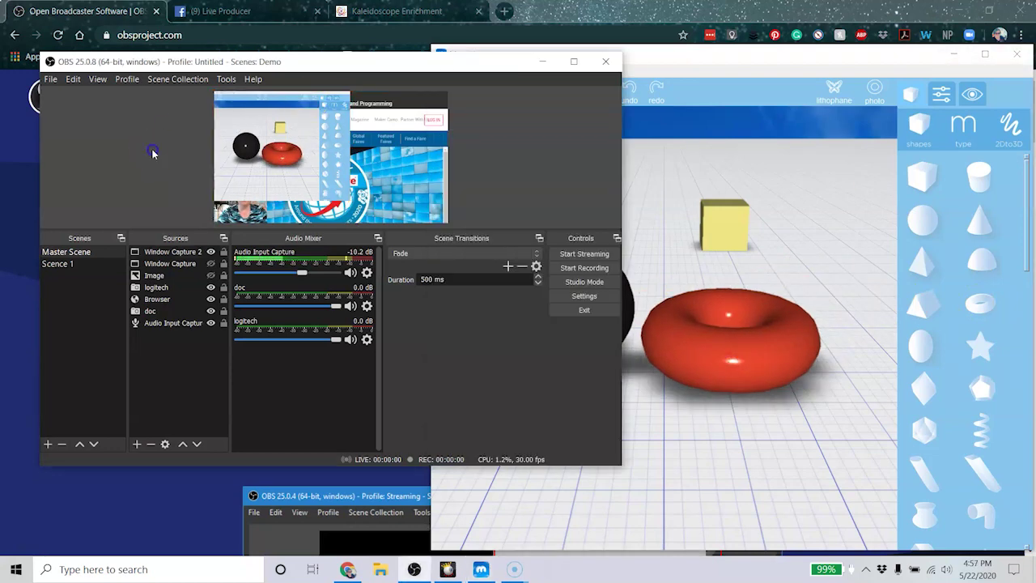
{"action": "left_click", "coordinate": [574, 61]}
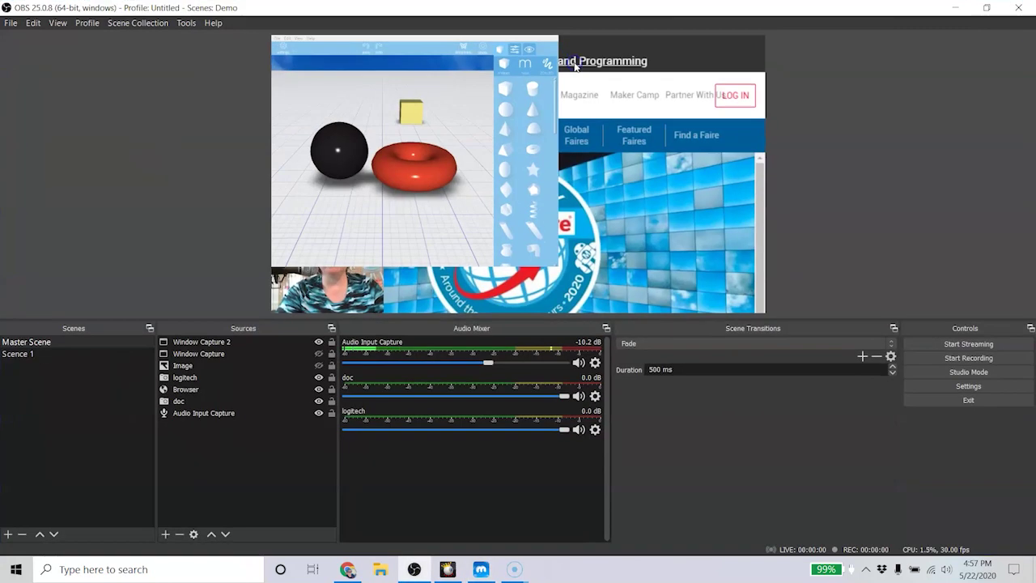
{"action": "left_click", "coordinate": [320, 344]}
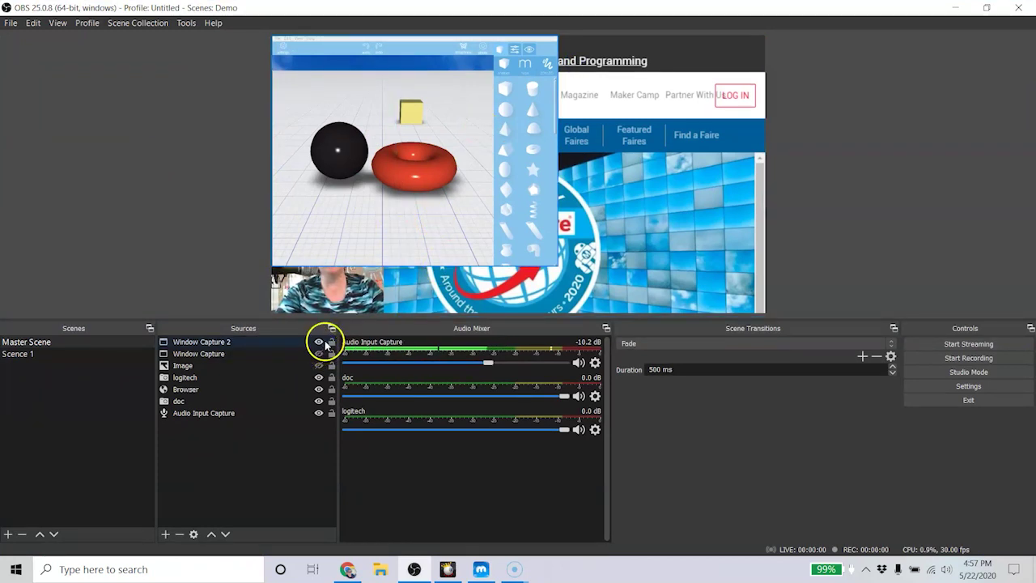
{"action": "left_click", "coordinate": [320, 344]}
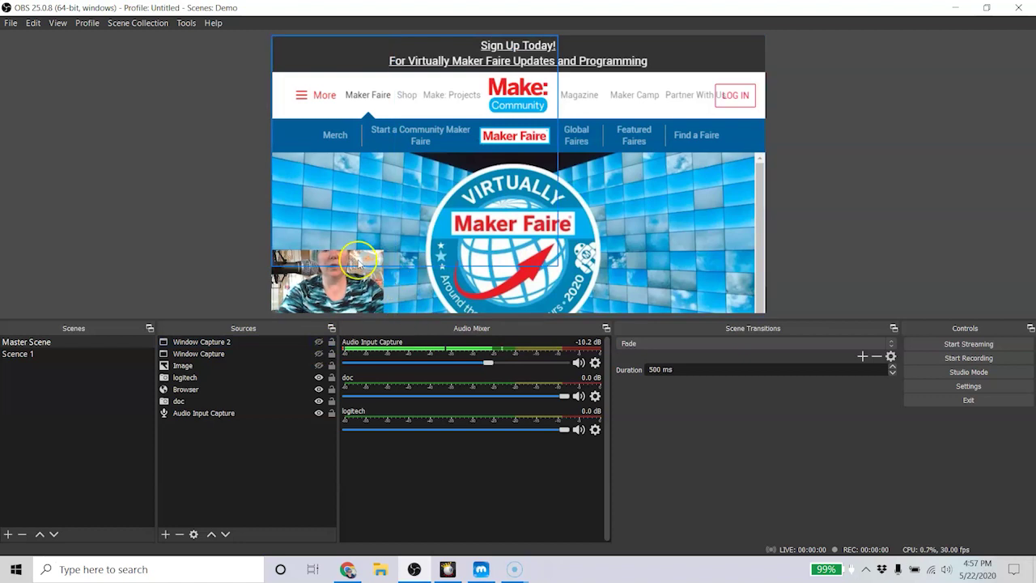
{"action": "left_click", "coordinate": [321, 299]}
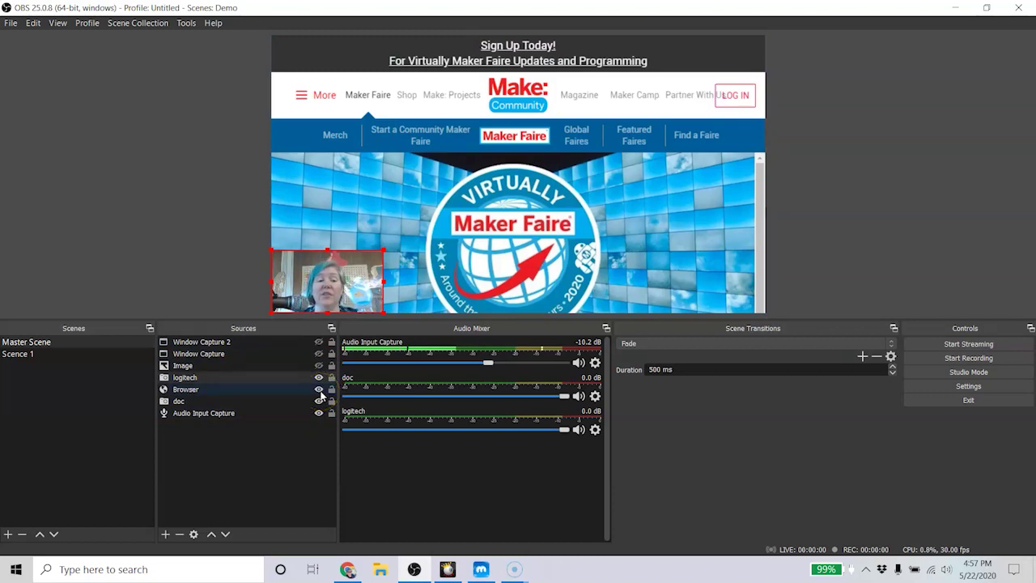
Step: Copy the Browser source from Master Scene and paste it into the empty scene Scence 1
{"action": "left_click", "coordinate": [77, 356]}
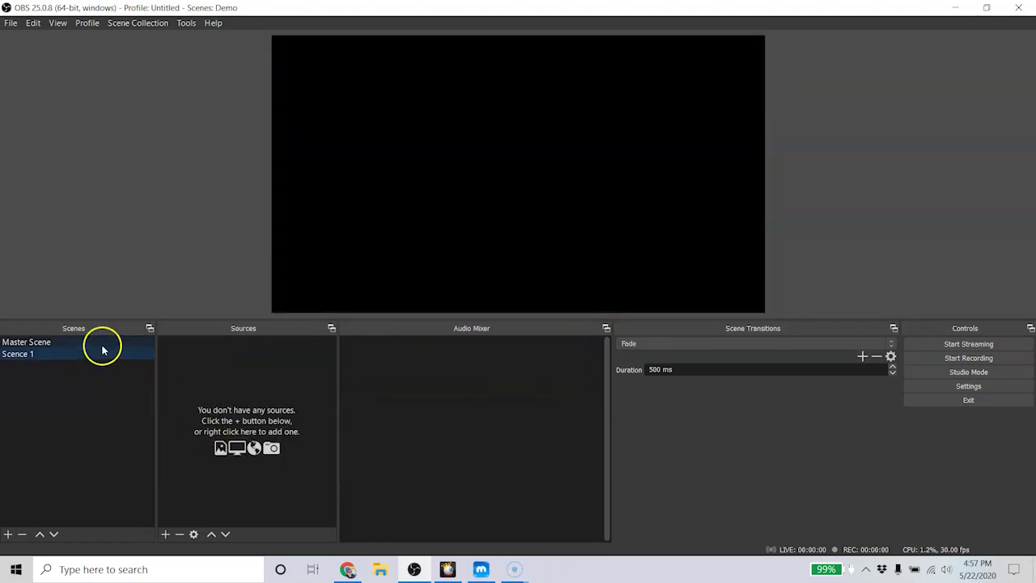
{"action": "left_click", "coordinate": [36, 344]}
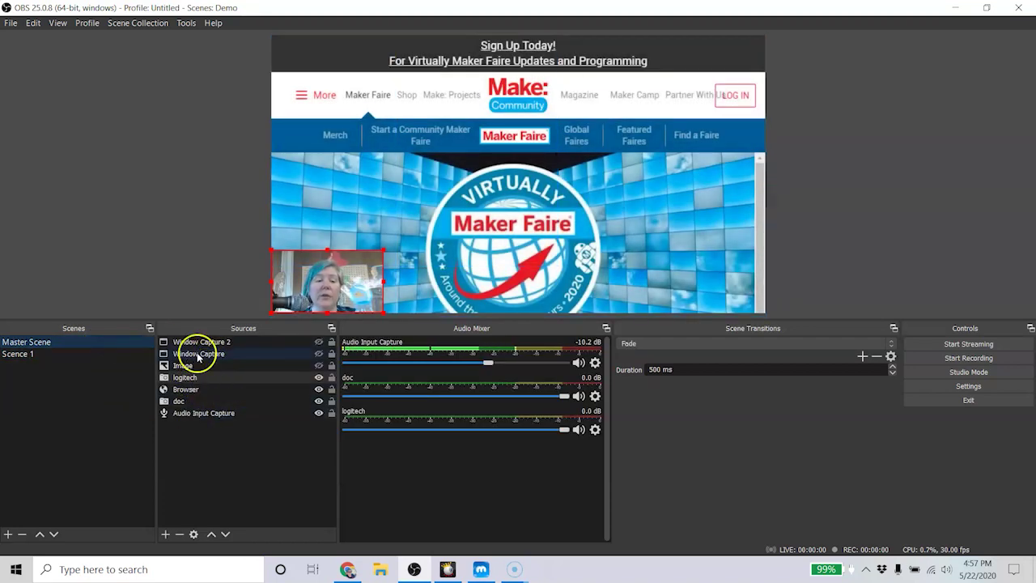
{"action": "left_click", "coordinate": [185, 389]}
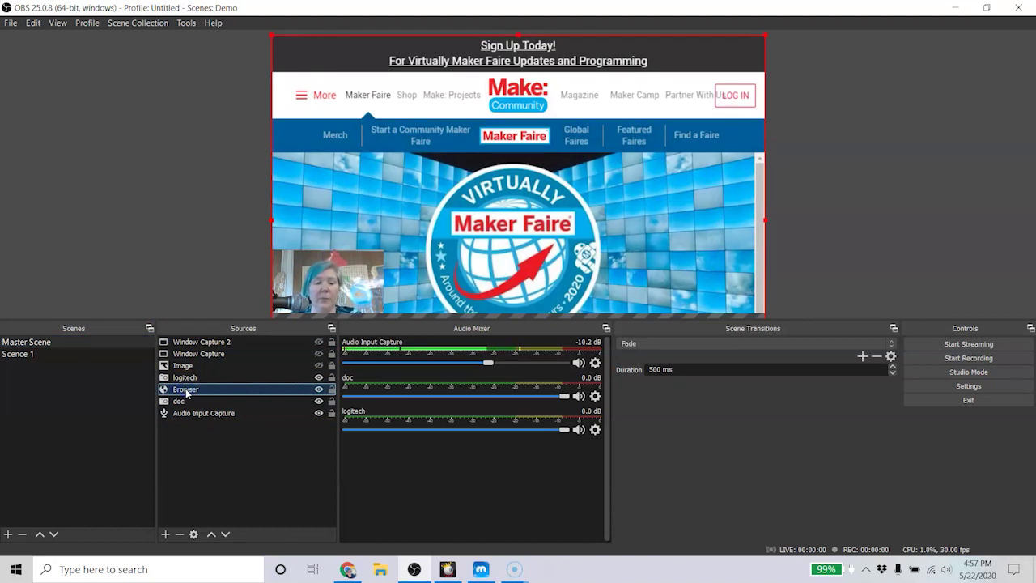
{"action": "right_click", "coordinate": [185, 389]}
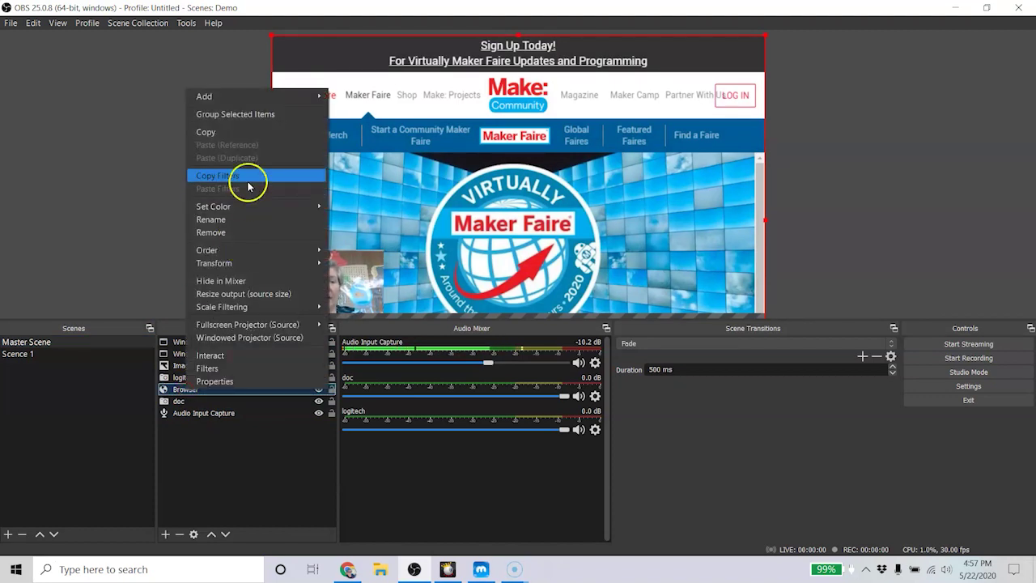
{"action": "left_click", "coordinate": [246, 131]}
{"action": "left_click", "coordinate": [27, 356]}
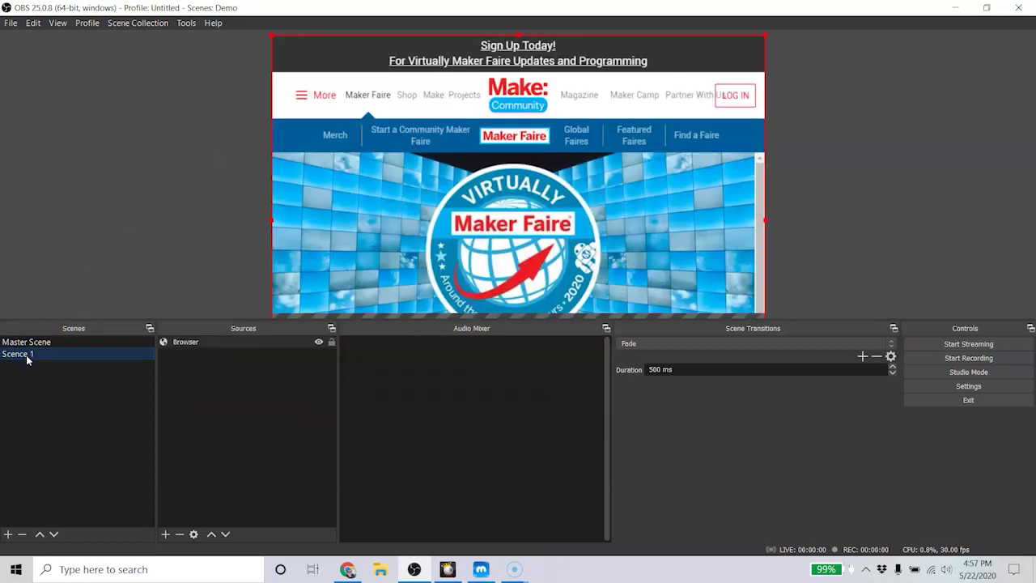
Step: Copy the logitech webcam source from Master Scene into Scence 1
{"action": "left_click", "coordinate": [25, 341]}
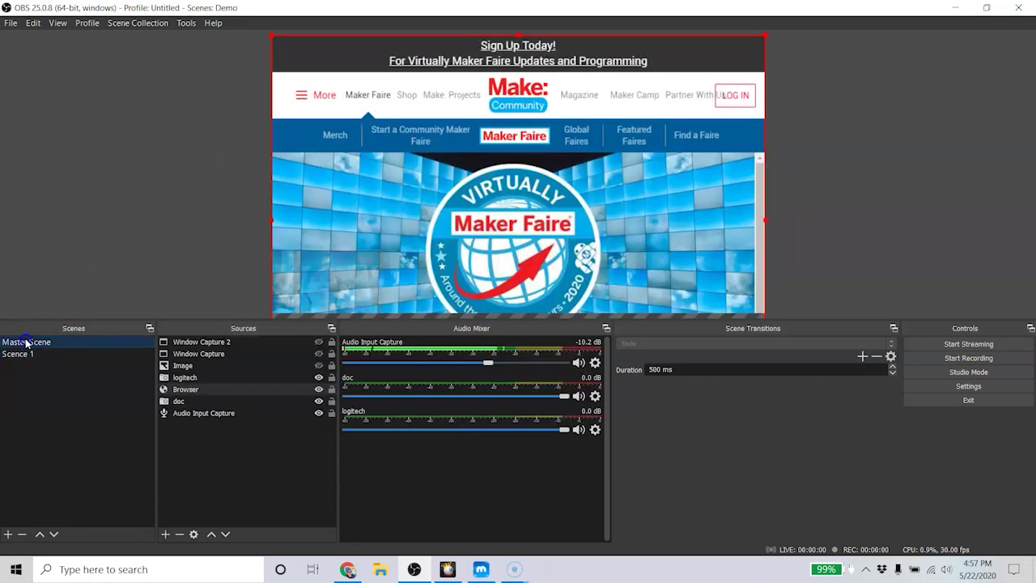
{"action": "left_click", "coordinate": [206, 378]}
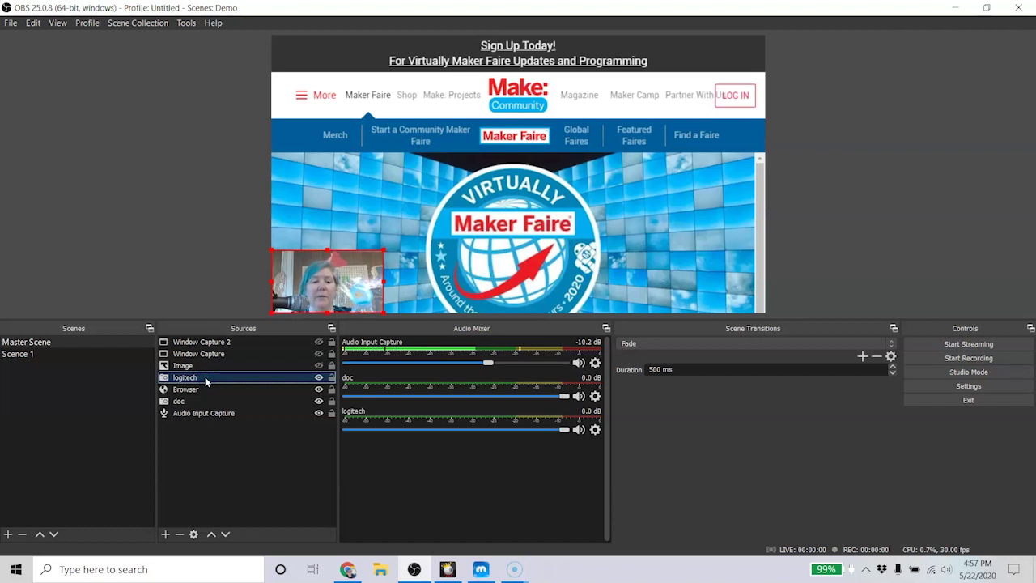
{"action": "left_click", "coordinate": [69, 356]}
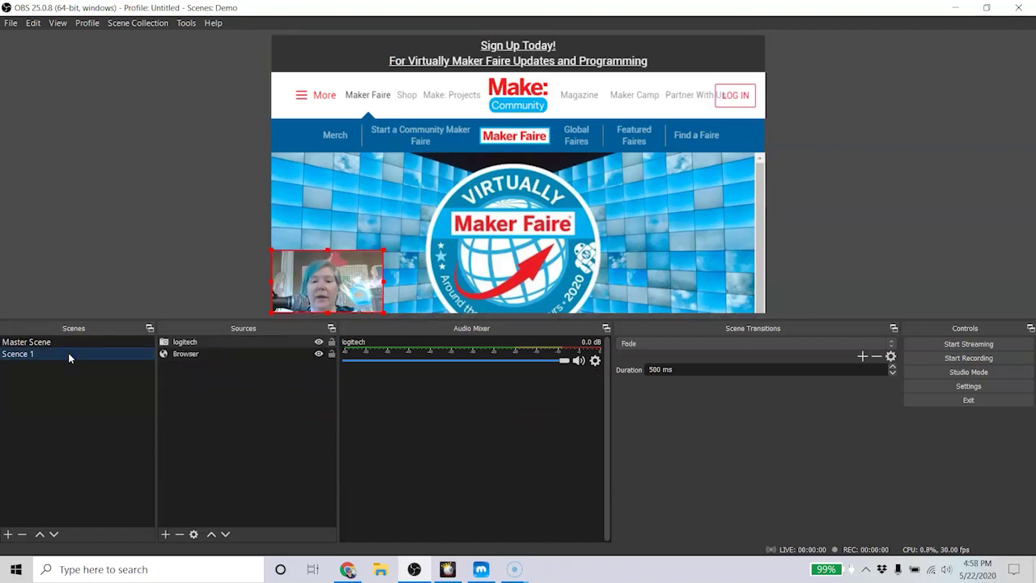
Step: Add a scene named Scence 2 and copy the doc source from Master Scene into it
{"action": "left_click", "coordinate": [8, 535]}
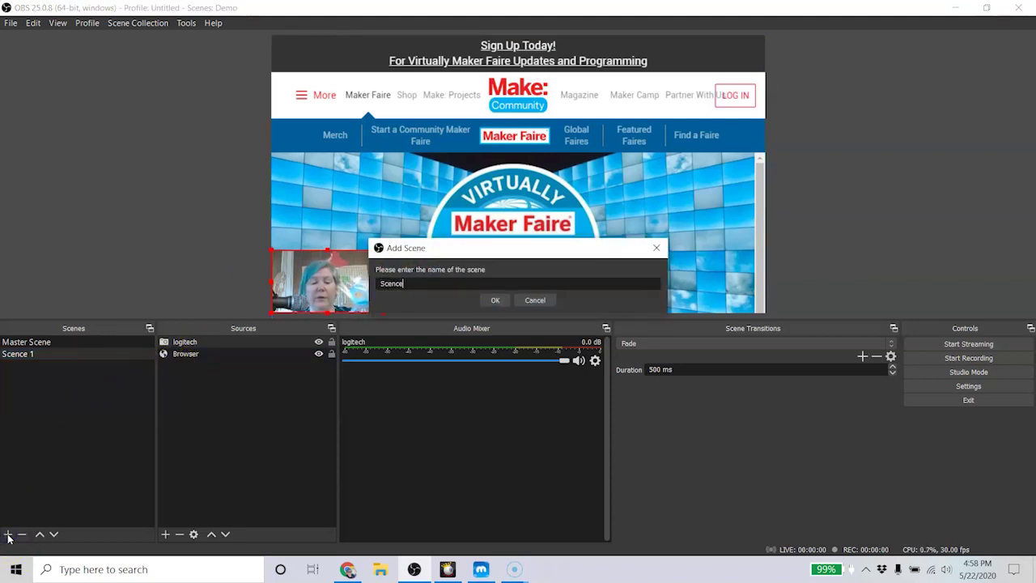
{"action": "key", "text": "Return"}
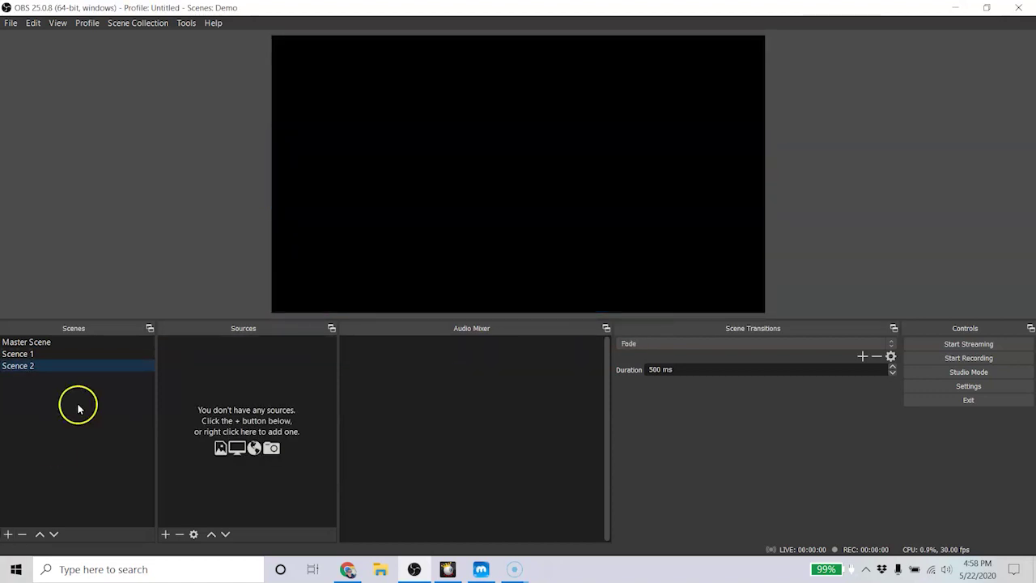
{"action": "left_click", "coordinate": [83, 347]}
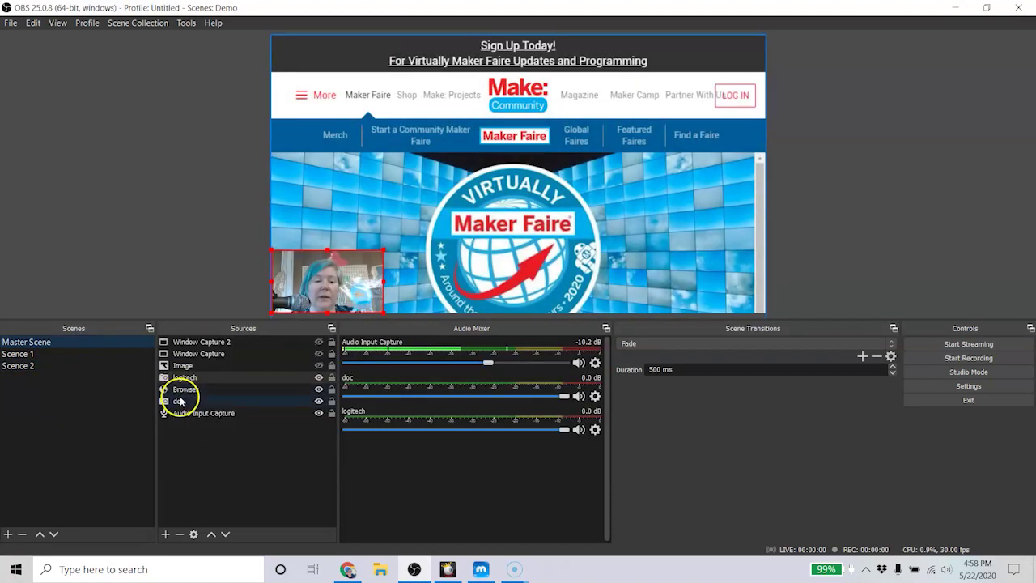
{"action": "left_click", "coordinate": [179, 402]}
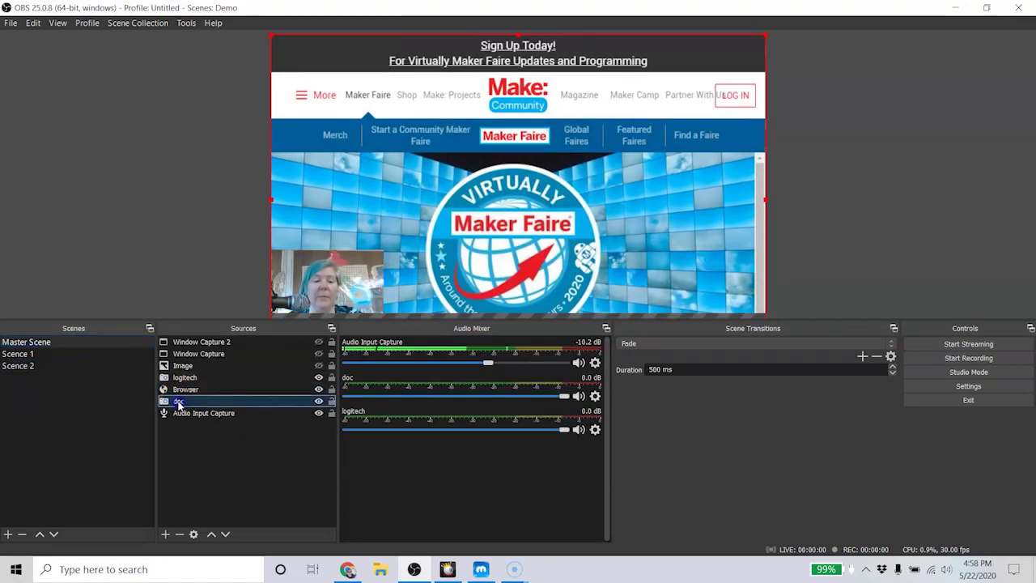
{"action": "left_click", "coordinate": [68, 365]}
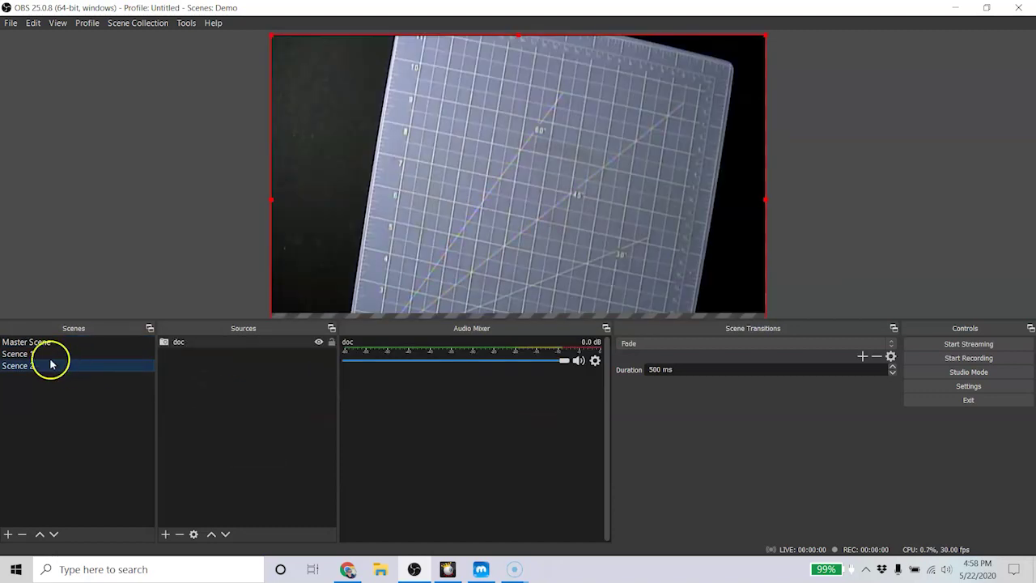
Step: Copy Audio Input Capture from Master Scene into both Scence 2 and Scence 1, and switch between the two scenes to check them
{"action": "left_click", "coordinate": [45, 355]}
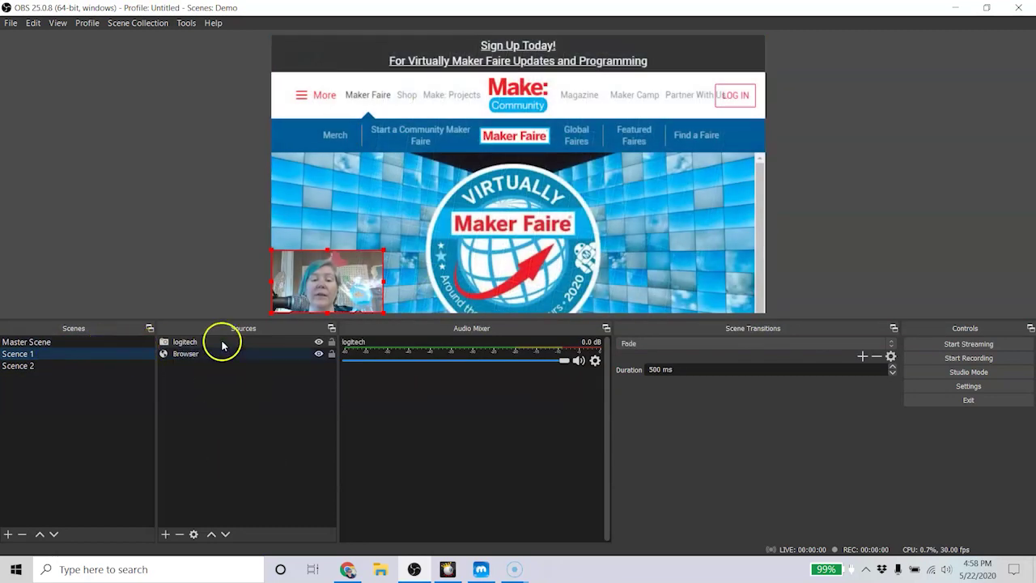
{"action": "left_click", "coordinate": [77, 340]}
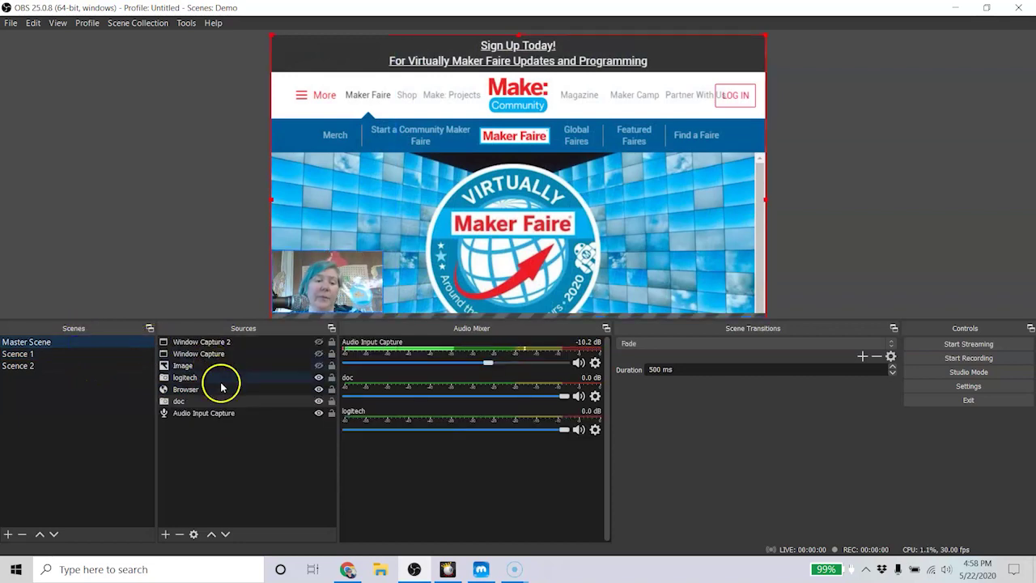
{"action": "left_click", "coordinate": [189, 417]}
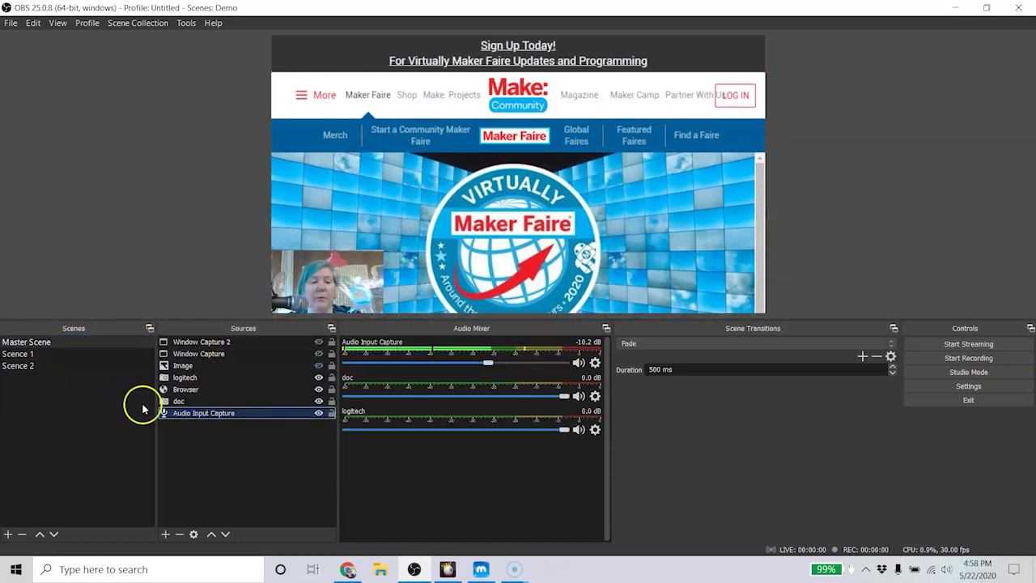
{"action": "left_click", "coordinate": [66, 366]}
{"action": "left_click", "coordinate": [62, 353]}
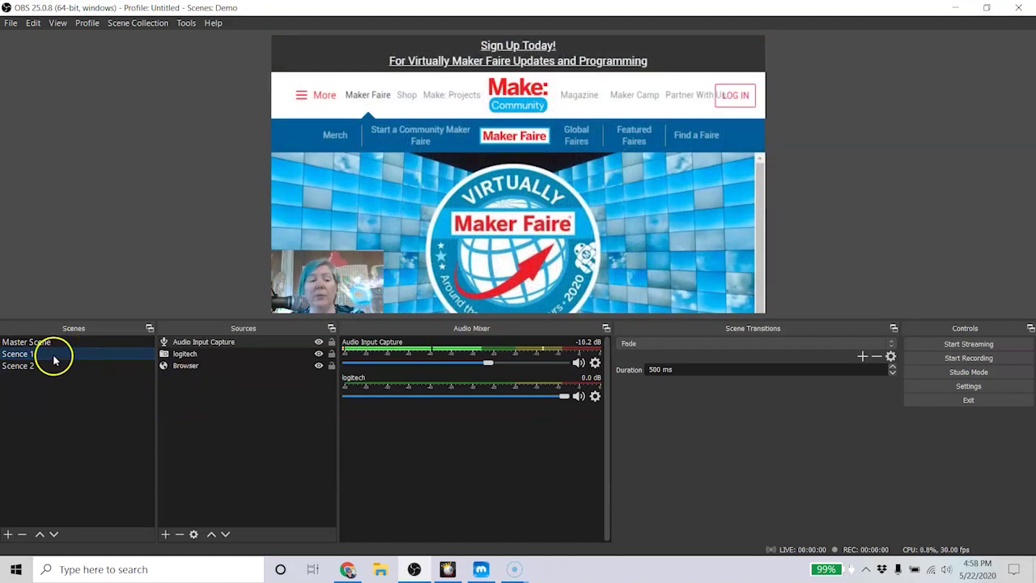
{"action": "left_click", "coordinate": [53, 366]}
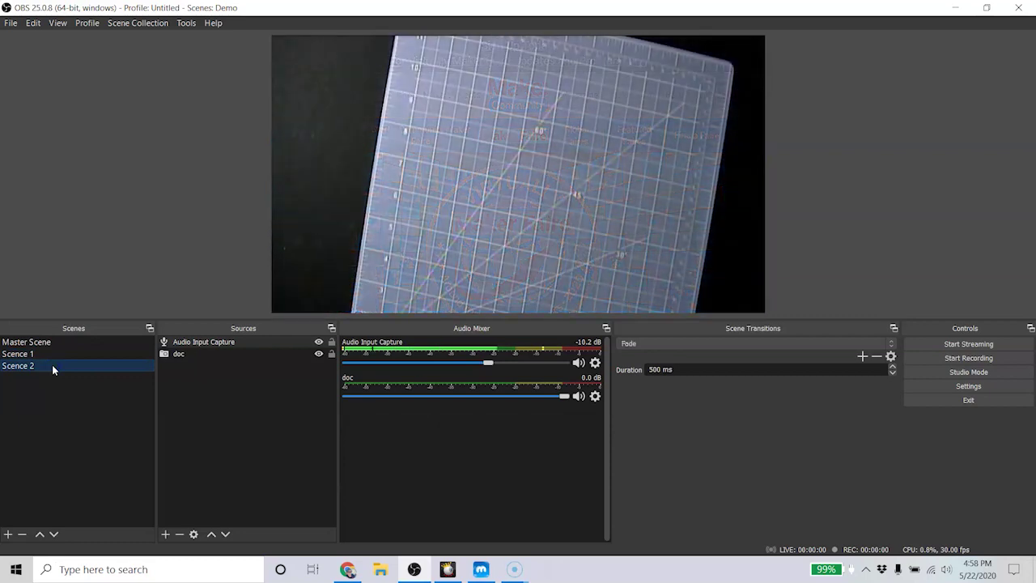
{"action": "left_click", "coordinate": [52, 357]}
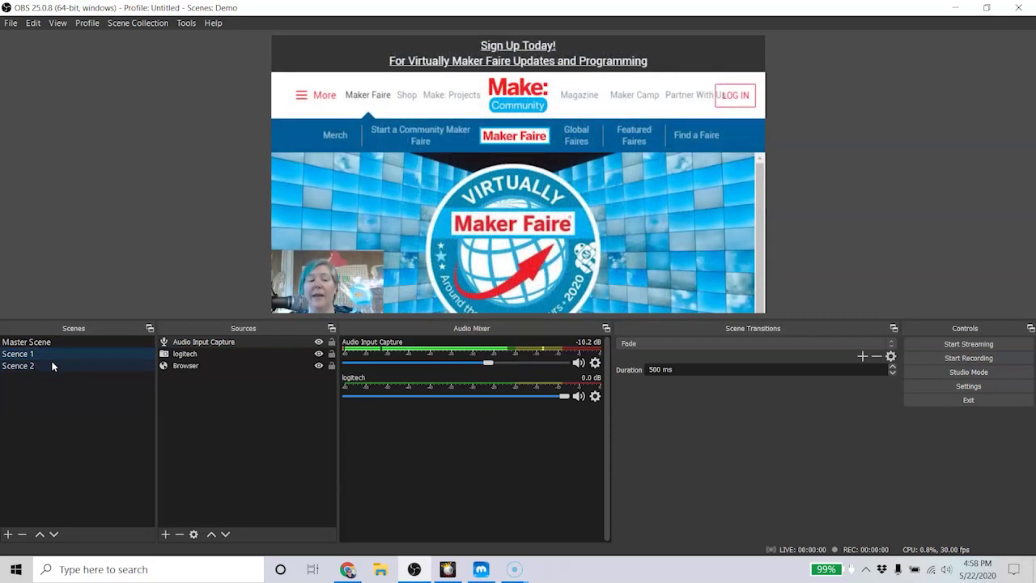
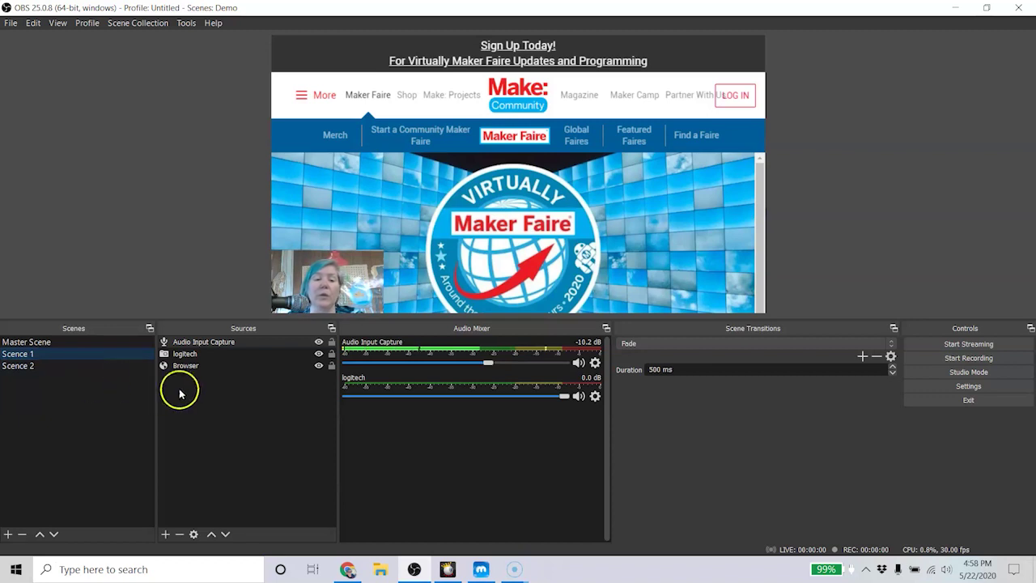
Step: Switch to the Kaleidoscope scene collection and show its Intro Kaleidoscope scene
{"action": "left_click", "coordinate": [152, 24]}
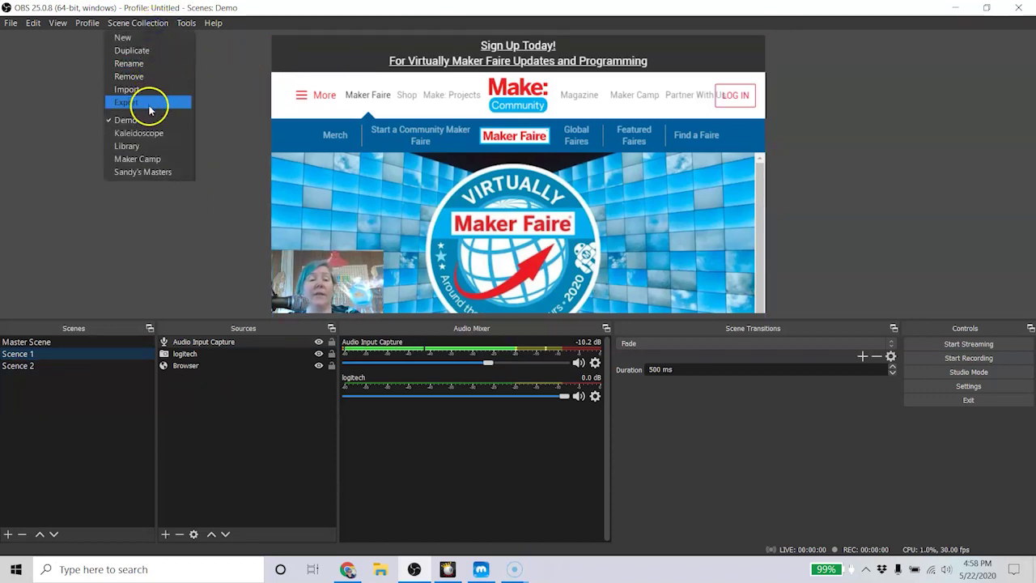
{"action": "left_click", "coordinate": [151, 133]}
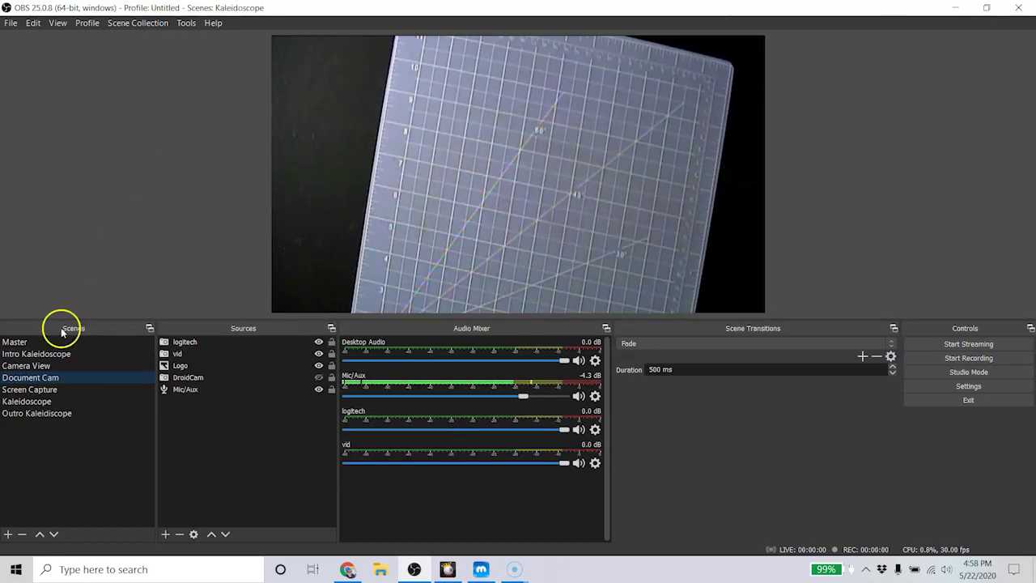
{"action": "left_click", "coordinate": [46, 354]}
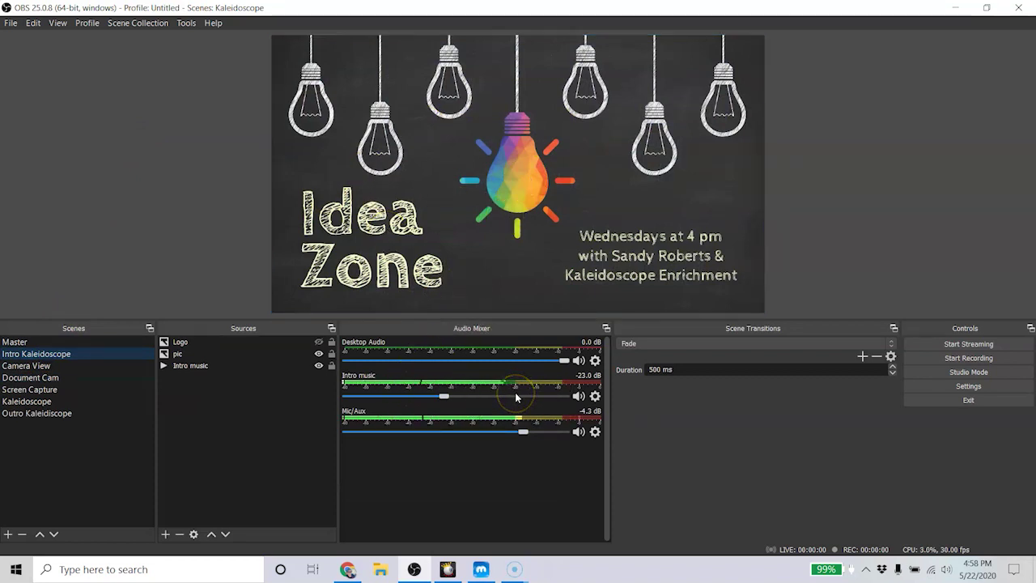
Step: Look through the source types that can be added to the Intro Kaleidoscope scene, such as Media Source
{"action": "left_click", "coordinate": [166, 534]}
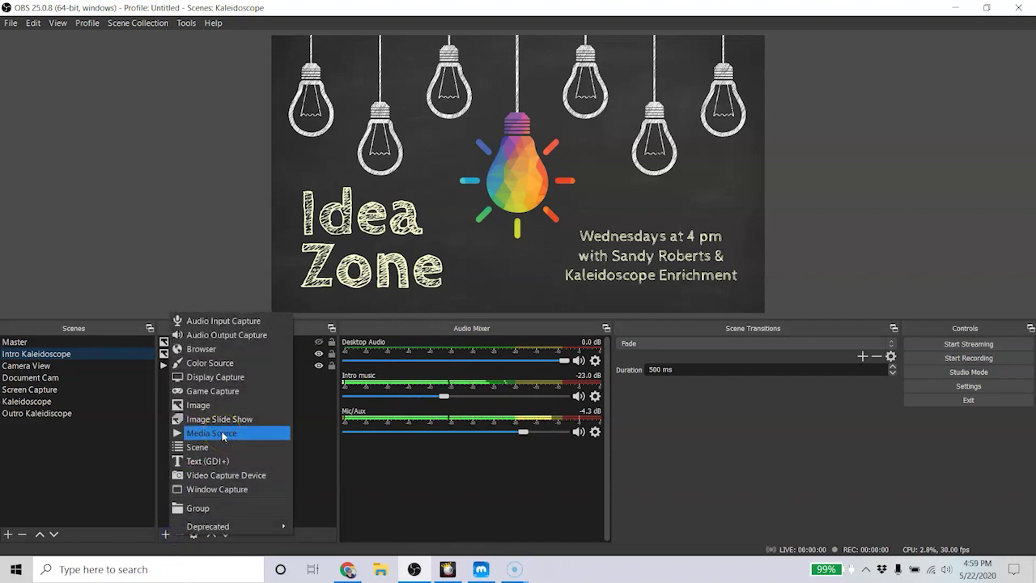
{"action": "left_click", "coordinate": [634, 426]}
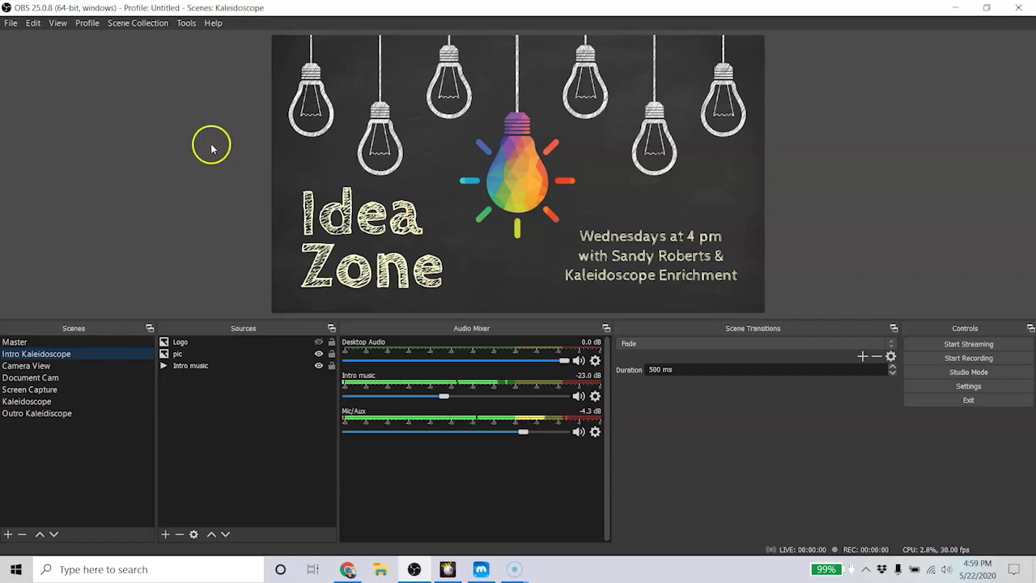
Step: Open the advanced audio properties and set the audio monitoring of Intro music to Monitor Only (mute output)
{"action": "left_click", "coordinate": [135, 30]}
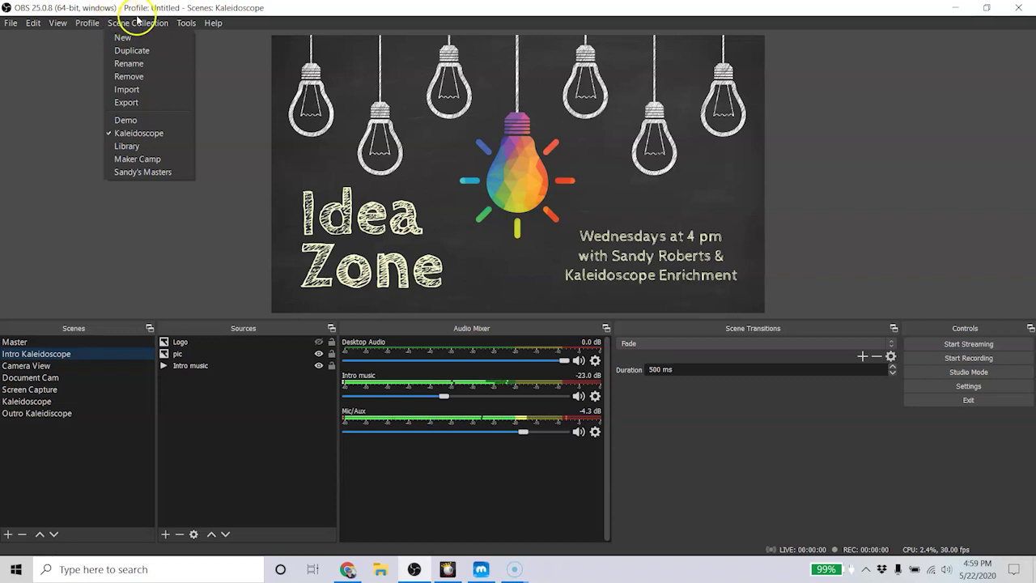
{"action": "mouse_move", "coordinate": [192, 24]}
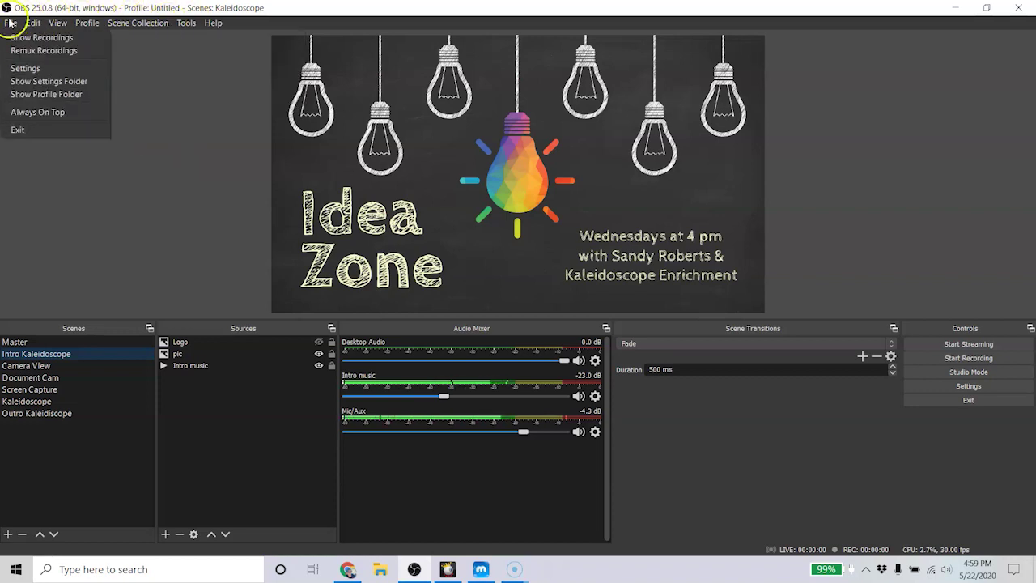
{"action": "mouse_move", "coordinate": [32, 22]}
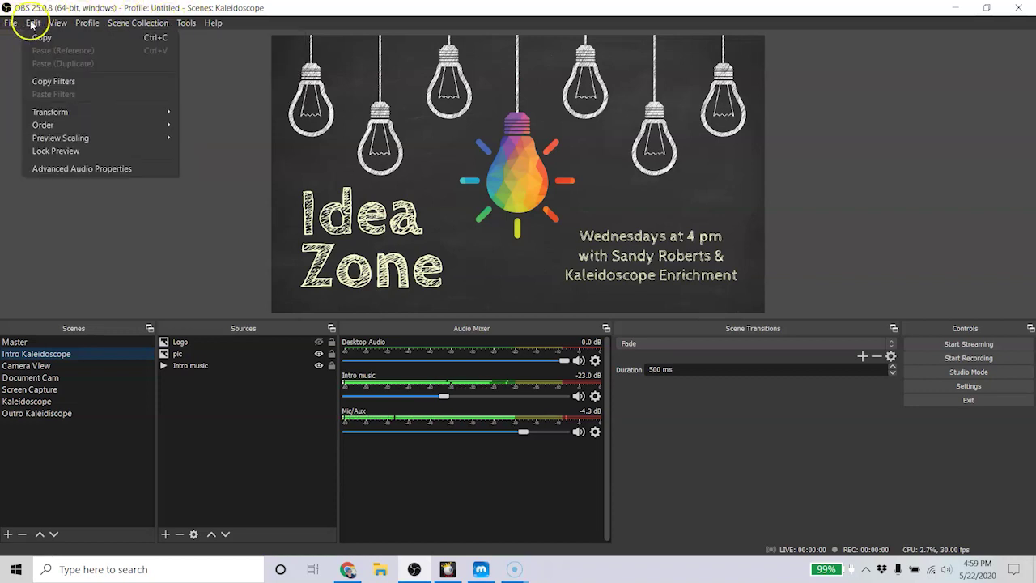
{"action": "left_click", "coordinate": [104, 168]}
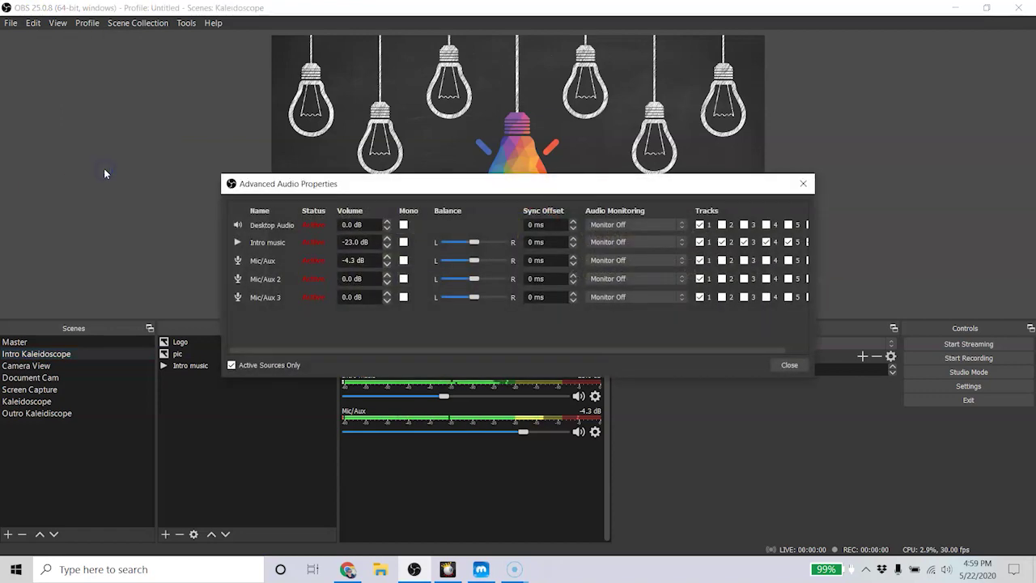
{"action": "left_click", "coordinate": [656, 243]}
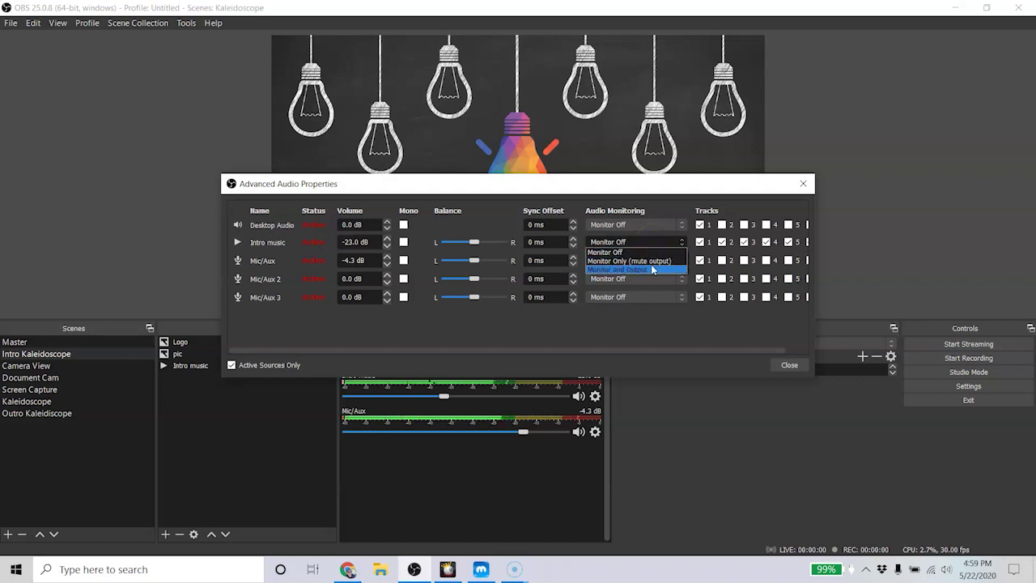
{"action": "left_click", "coordinate": [653, 262]}
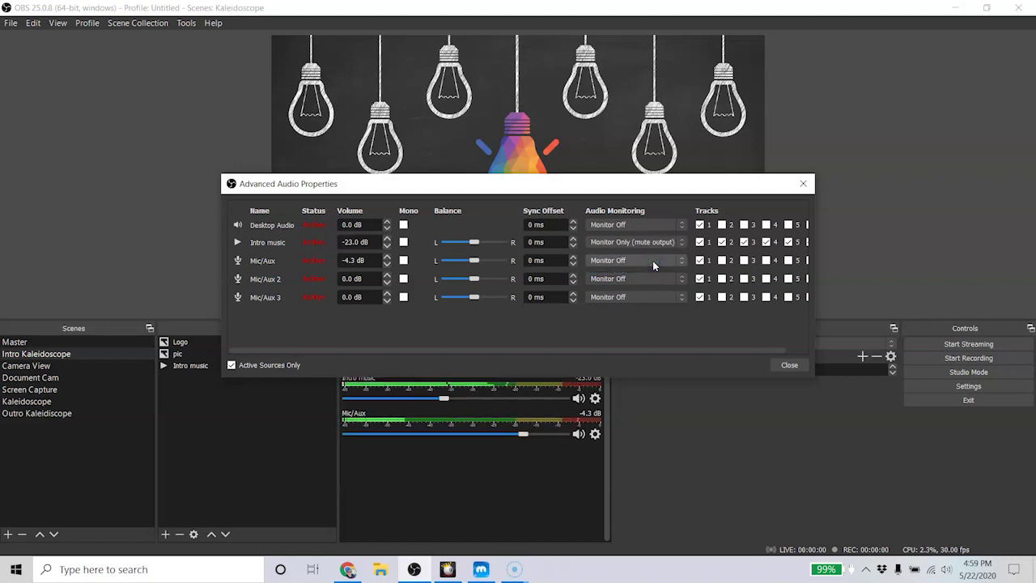
Step: Return the audio monitoring of Intro music to Monitor Off and close the advanced audio properties
{"action": "left_click", "coordinate": [660, 242]}
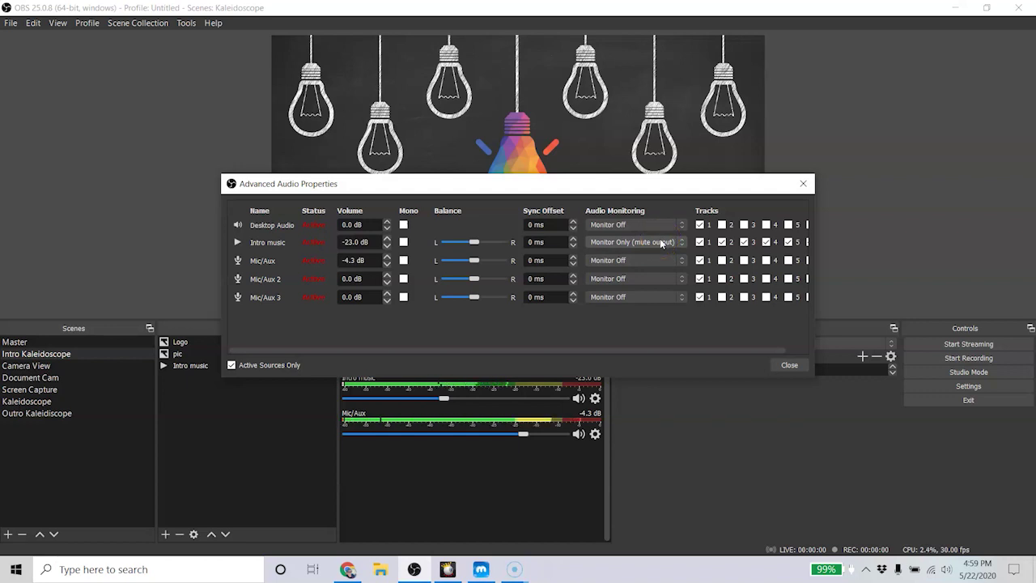
{"action": "left_click", "coordinate": [661, 242]}
{"action": "left_click", "coordinate": [648, 253]}
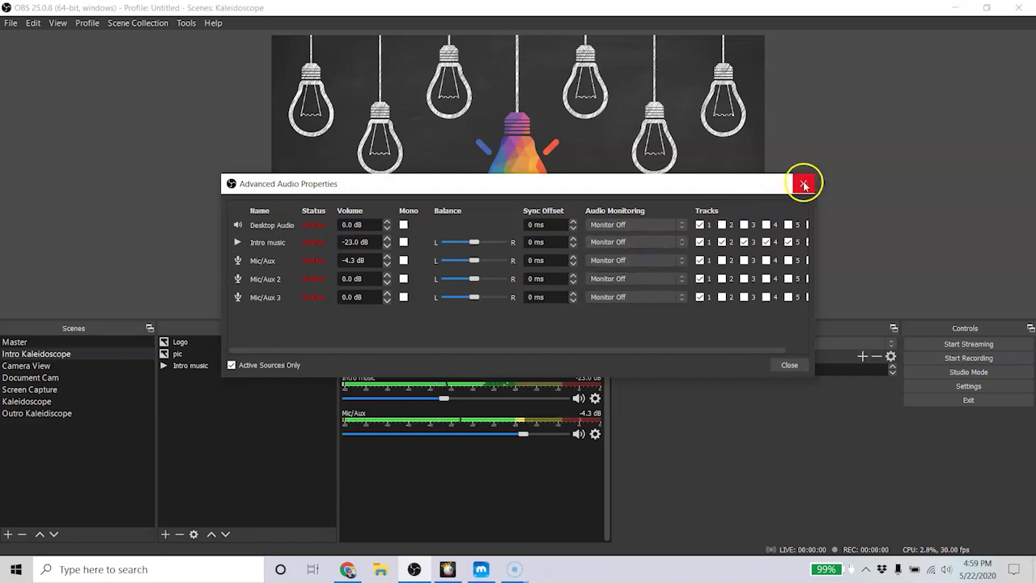
{"action": "left_click", "coordinate": [803, 184]}
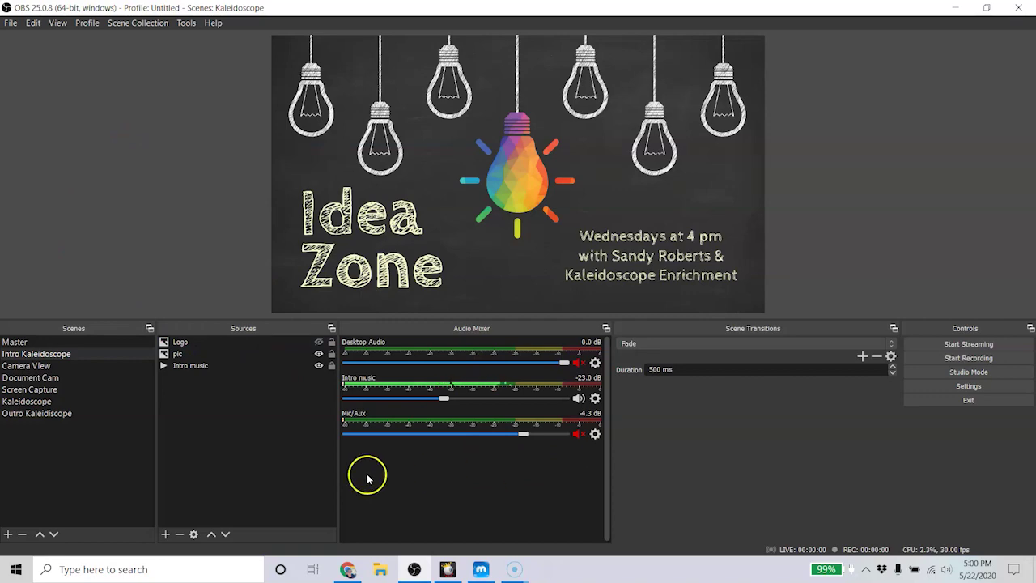
Step: View the Kaleidoscope collection's scenes from Camera View through Outro Kaleidiscope, and return to Intro Kaleidoscope
{"action": "left_click", "coordinate": [92, 377]}
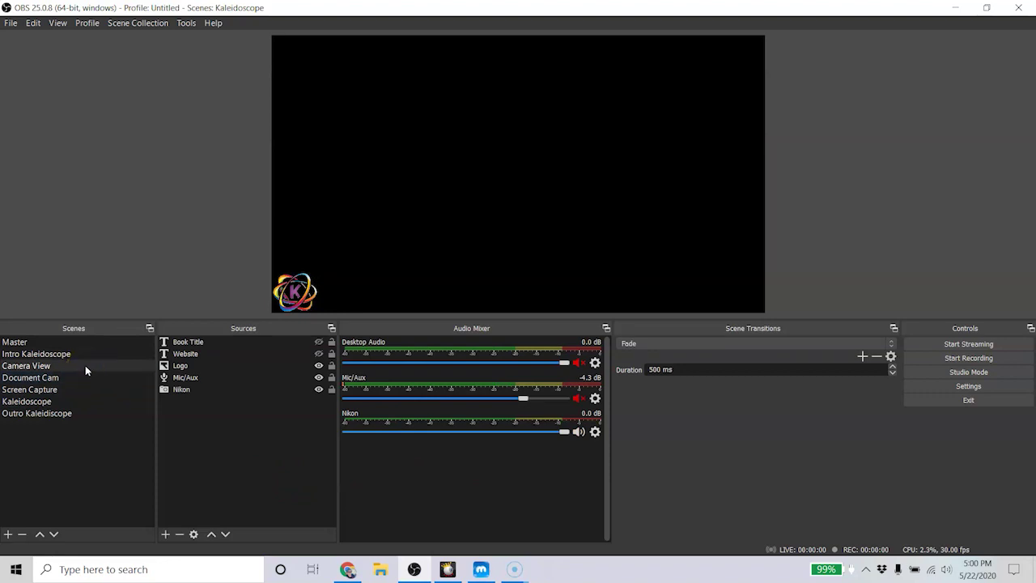
{"action": "left_click", "coordinate": [85, 365]}
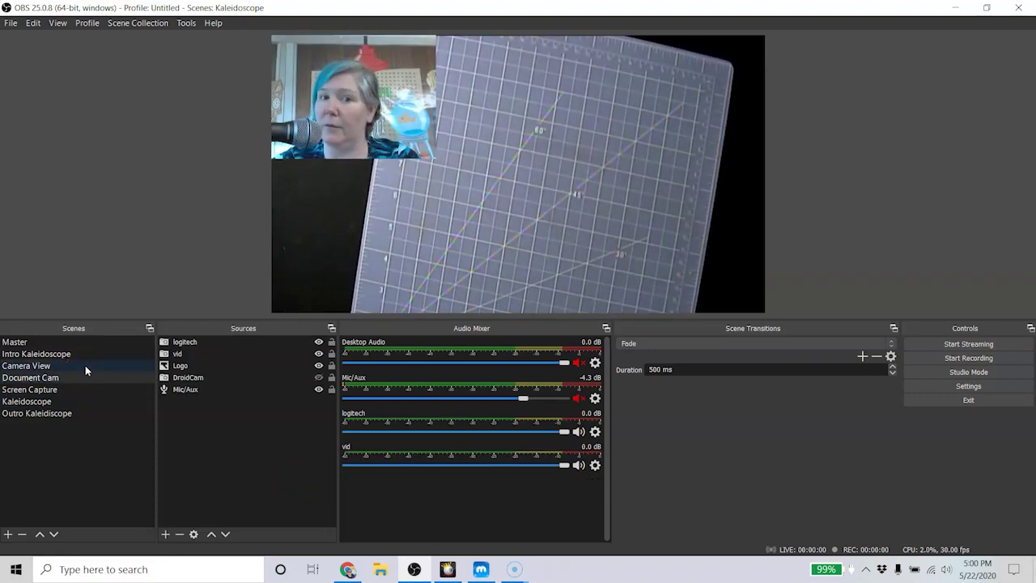
{"action": "key", "text": "Down"}
{"action": "key", "text": "Down"}
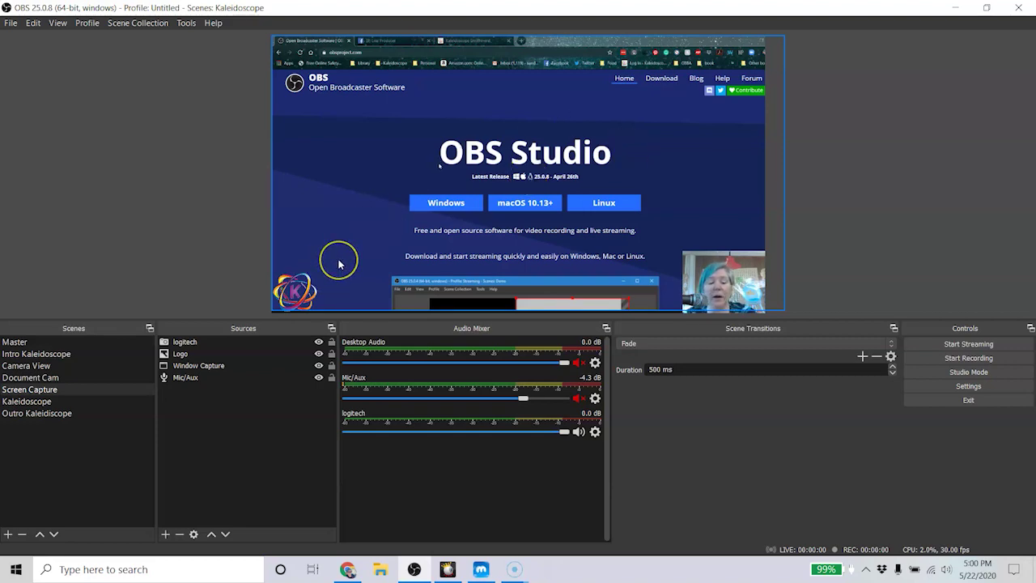
{"action": "key", "text": "Down"}
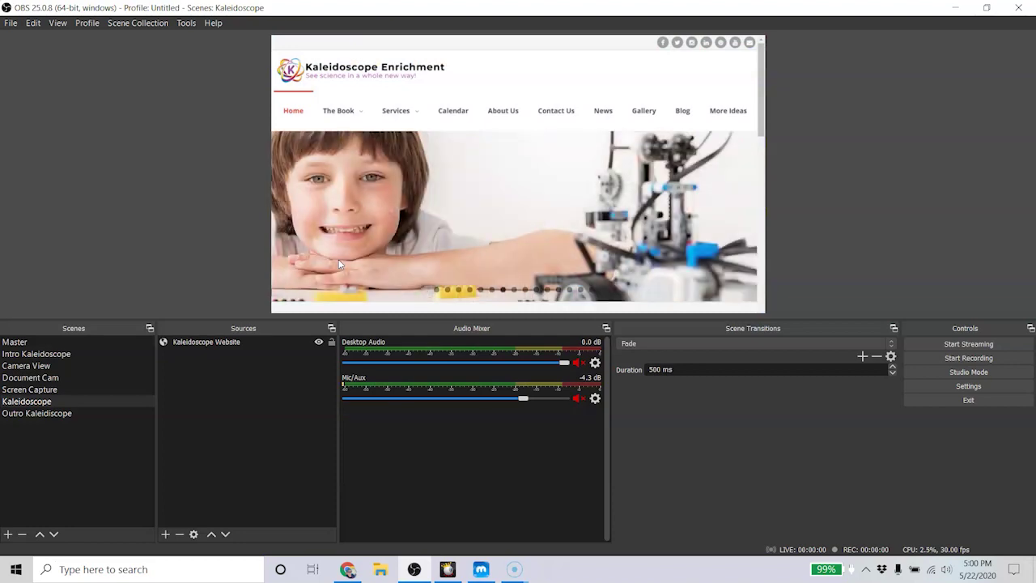
{"action": "key", "text": "Down"}
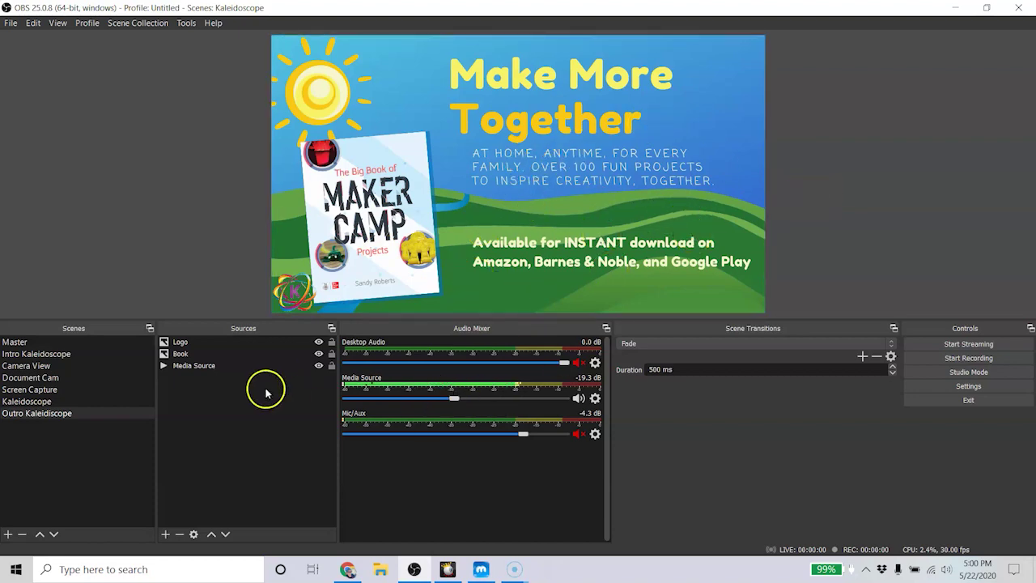
{"action": "left_click", "coordinate": [85, 356]}
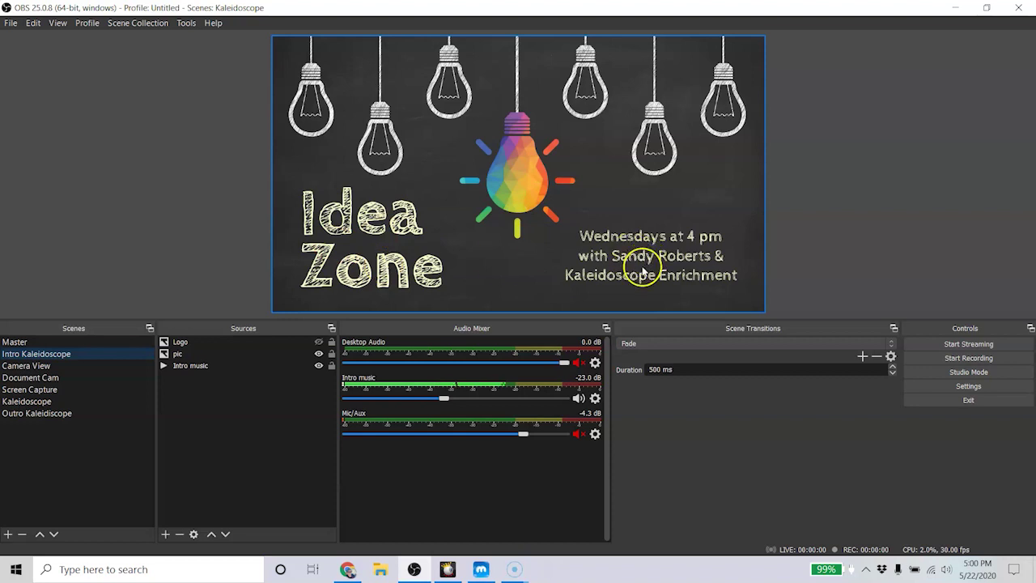
Step: View the Library scene collection and the Maker Camp scene collection
{"action": "left_click", "coordinate": [151, 23]}
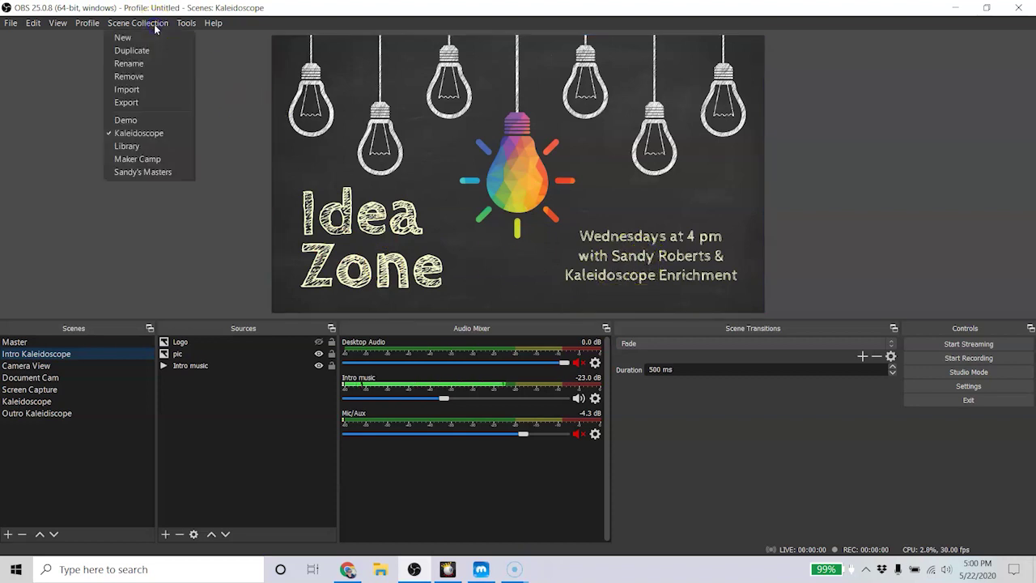
{"action": "left_click", "coordinate": [146, 147]}
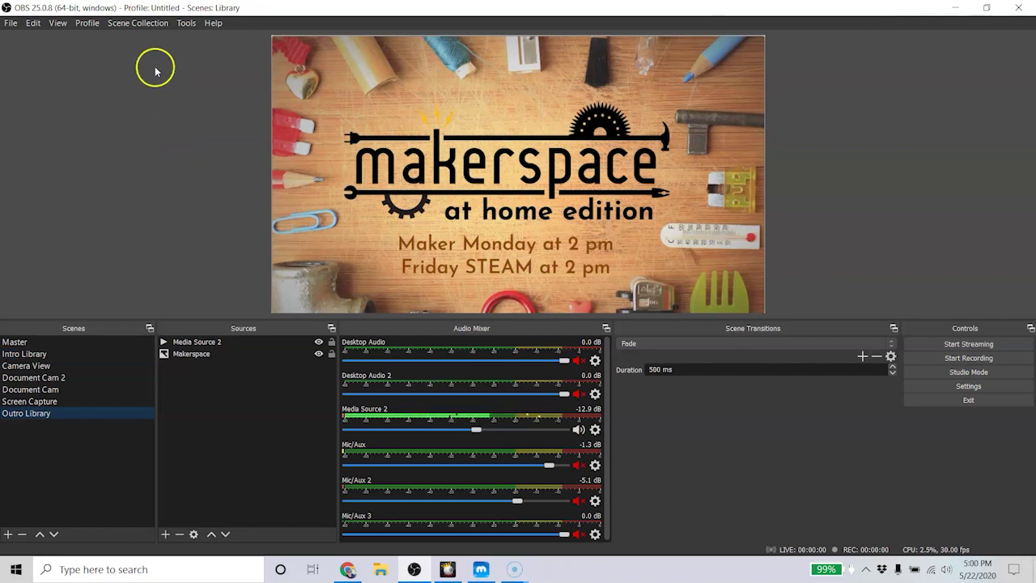
{"action": "left_click", "coordinate": [142, 24]}
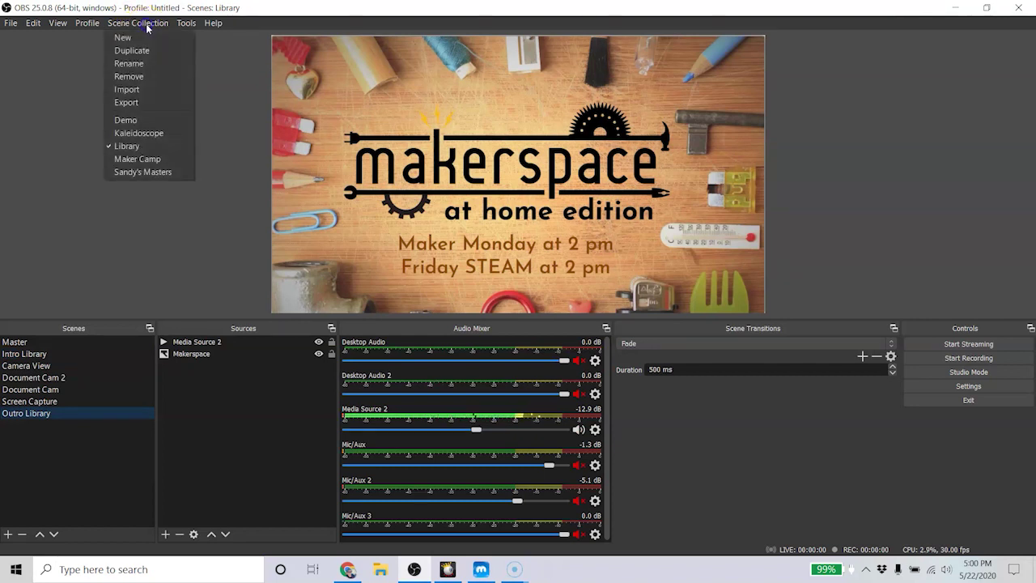
{"action": "left_click", "coordinate": [149, 152]}
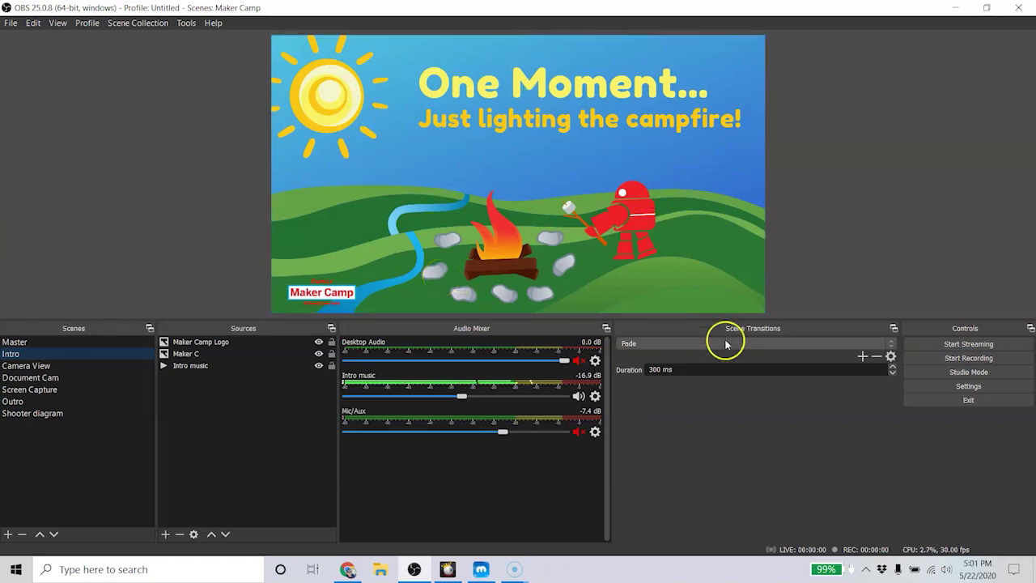
Step: Switch back to the Demo scene collection, check Scence 2 and show Master Scene
{"action": "left_click", "coordinate": [143, 23]}
{"action": "left_click", "coordinate": [140, 121]}
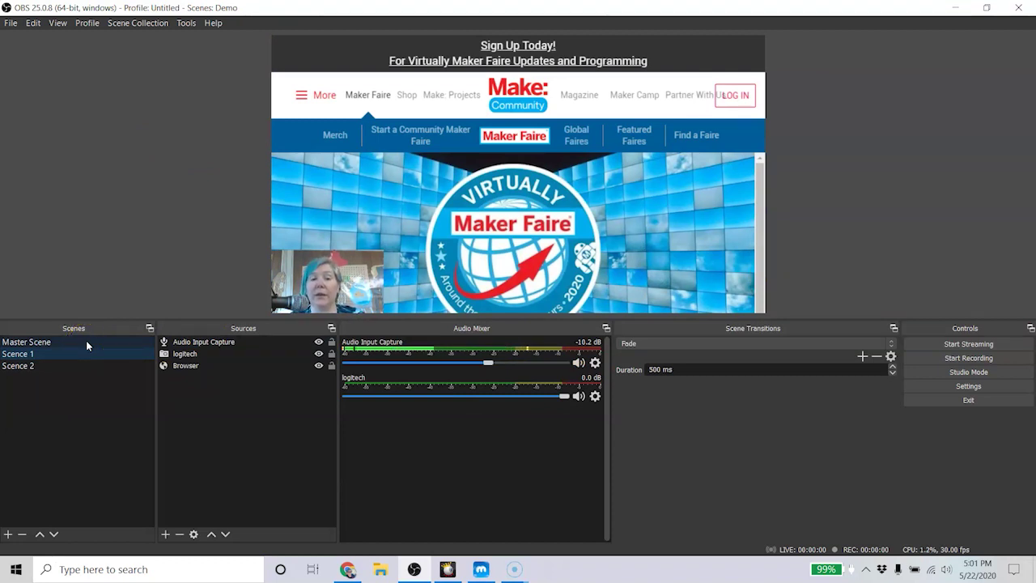
{"action": "mouse_move", "coordinate": [84, 348]}
{"action": "left_mouse_down"}
{"action": "mouse_move", "coordinate": [162, 340]}
{"action": "mouse_move", "coordinate": [81, 366]}
{"action": "left_mouse_up"}
{"action": "left_click", "coordinate": [77, 365]}
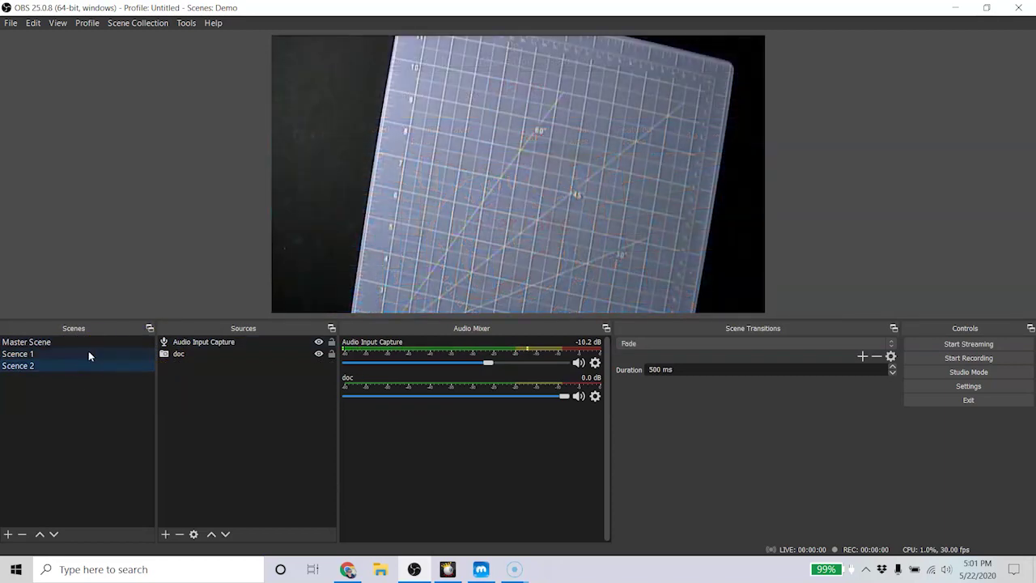
{"action": "left_click", "coordinate": [85, 341]}
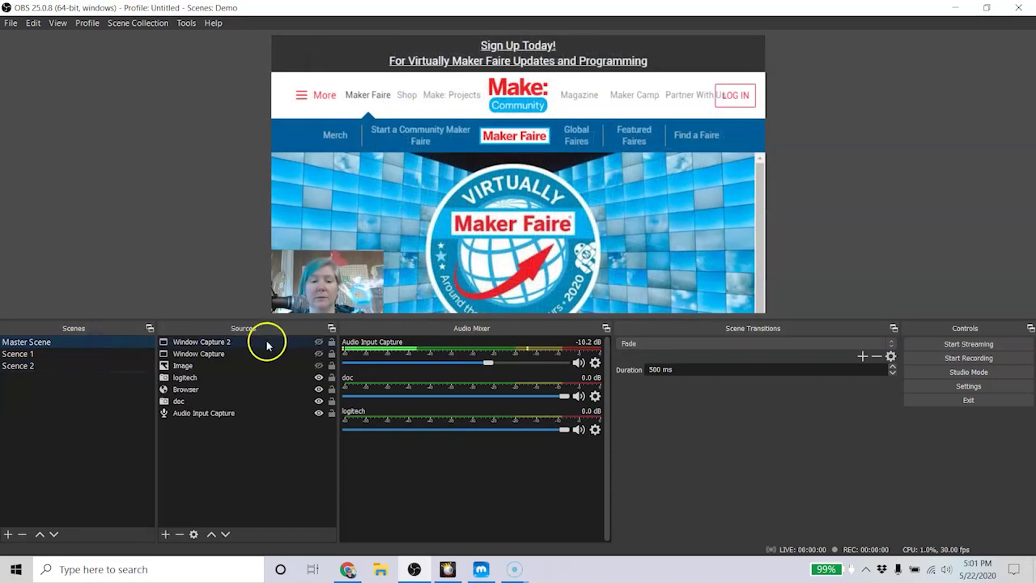
Step: Hide the Browser source and make the Window Capture source visible in Master Scene
{"action": "left_click", "coordinate": [319, 392]}
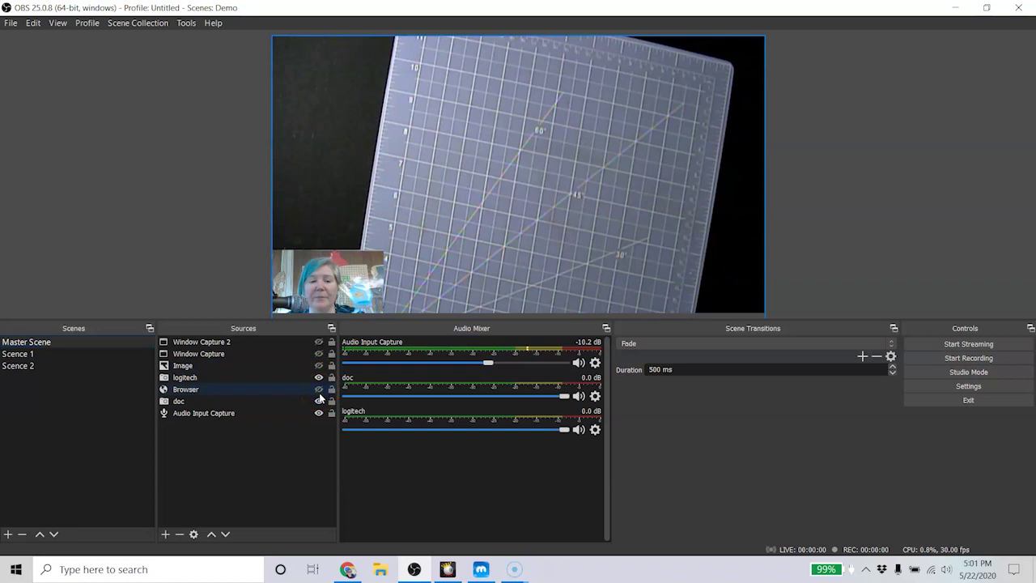
{"action": "left_click", "coordinate": [312, 401]}
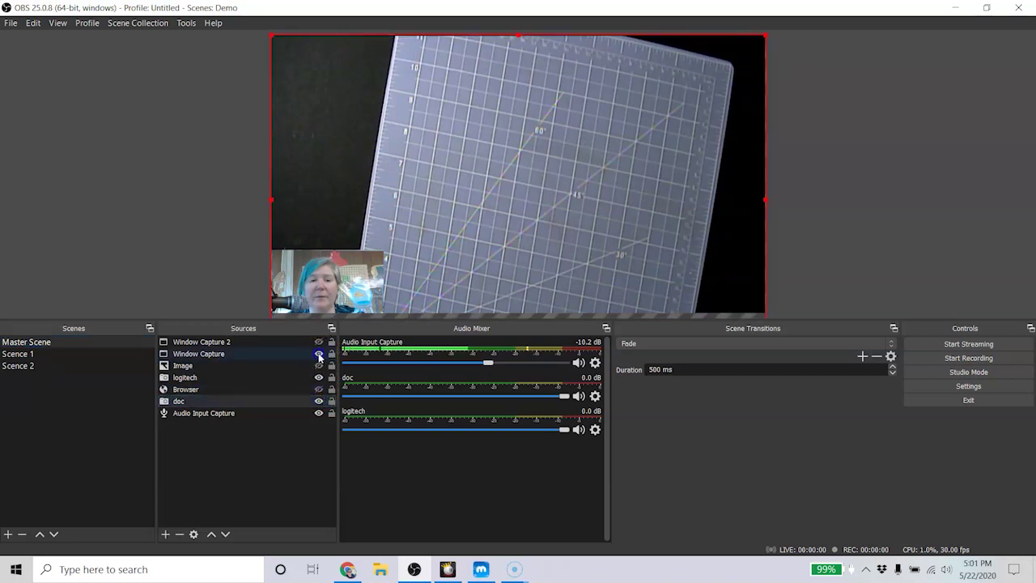
{"action": "left_click", "coordinate": [319, 354]}
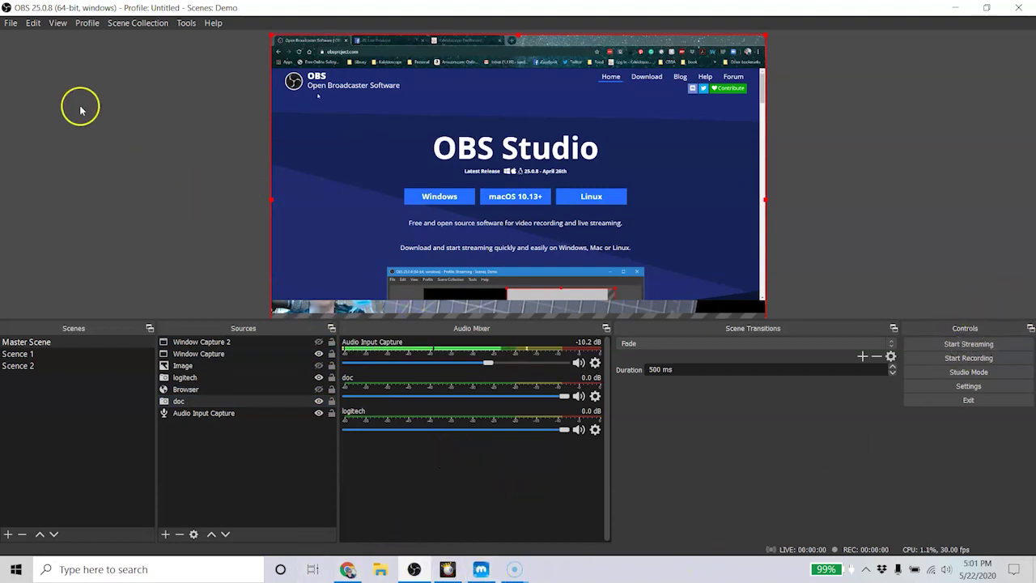
Step: Open the program settings and review the Output options and the Audio device options, including Desktop Audio
{"action": "left_click", "coordinate": [11, 24]}
{"action": "left_click", "coordinate": [28, 68]}
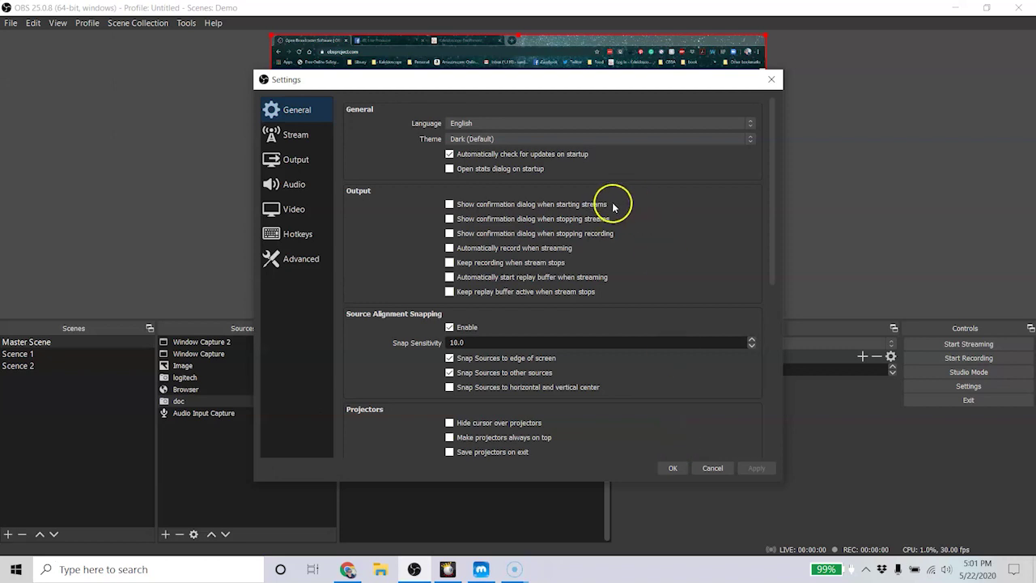
{"action": "left_click", "coordinate": [314, 167]}
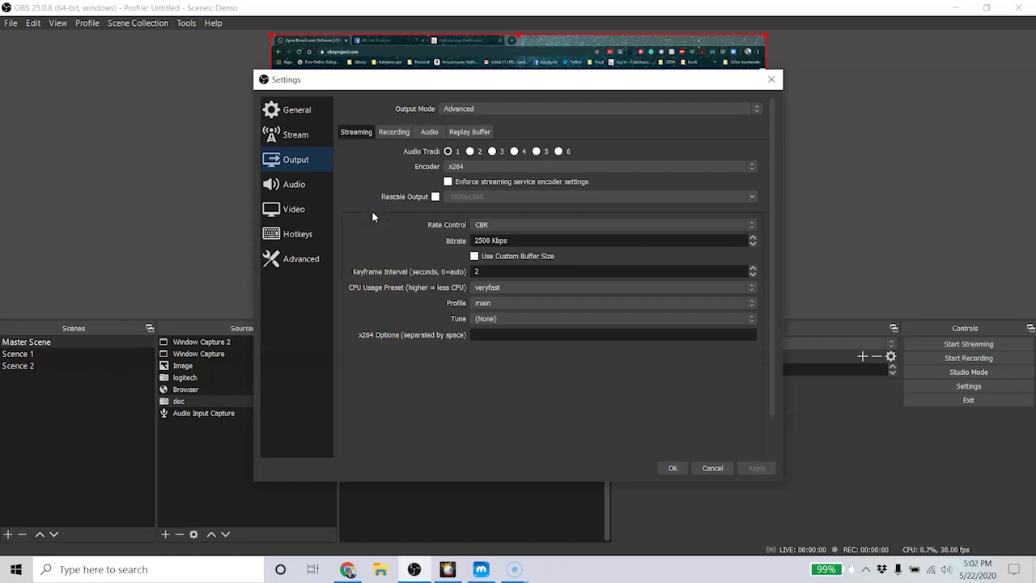
{"action": "left_click", "coordinate": [272, 183]}
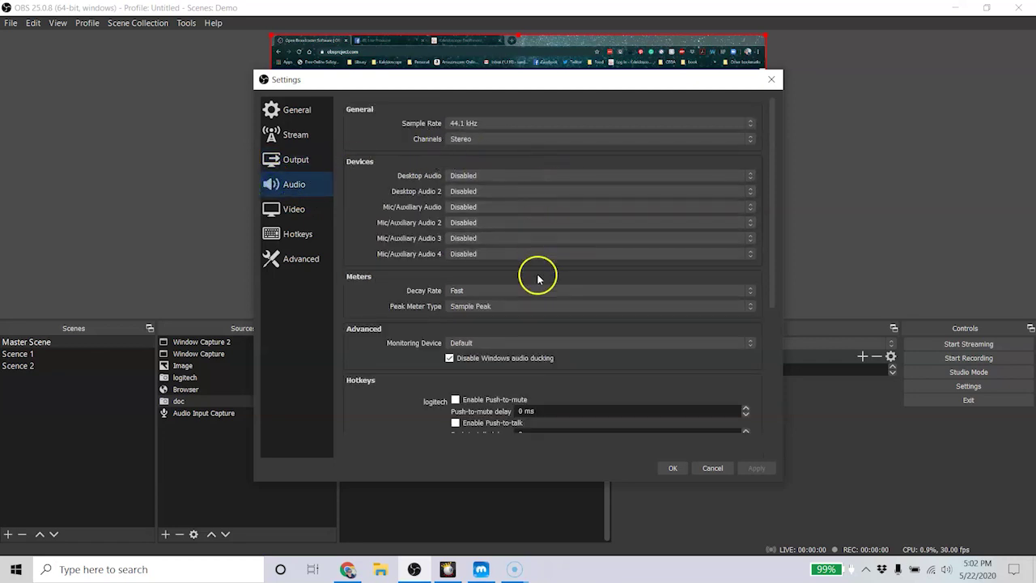
{"action": "left_click", "coordinate": [569, 180]}
{"action": "left_click", "coordinate": [569, 178]}
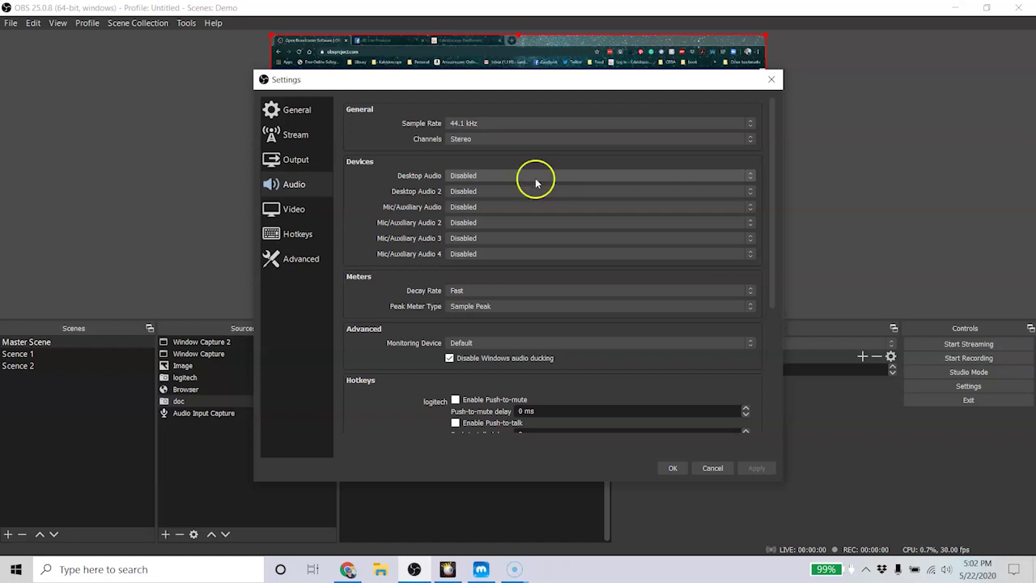
Step: Review the Video resolution, Hotkeys and Advanced settings
{"action": "left_click", "coordinate": [292, 213]}
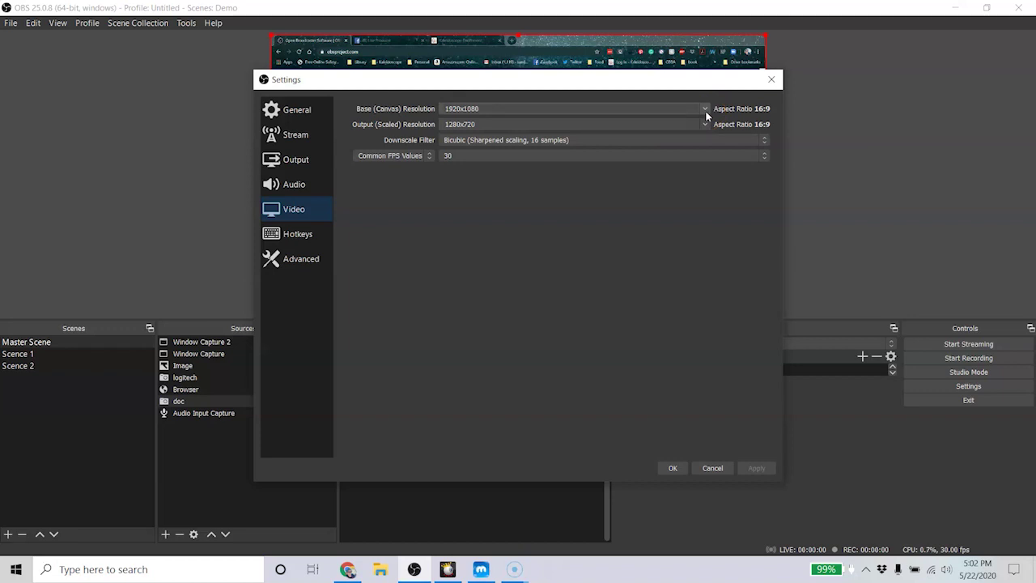
{"action": "left_click", "coordinate": [306, 245]}
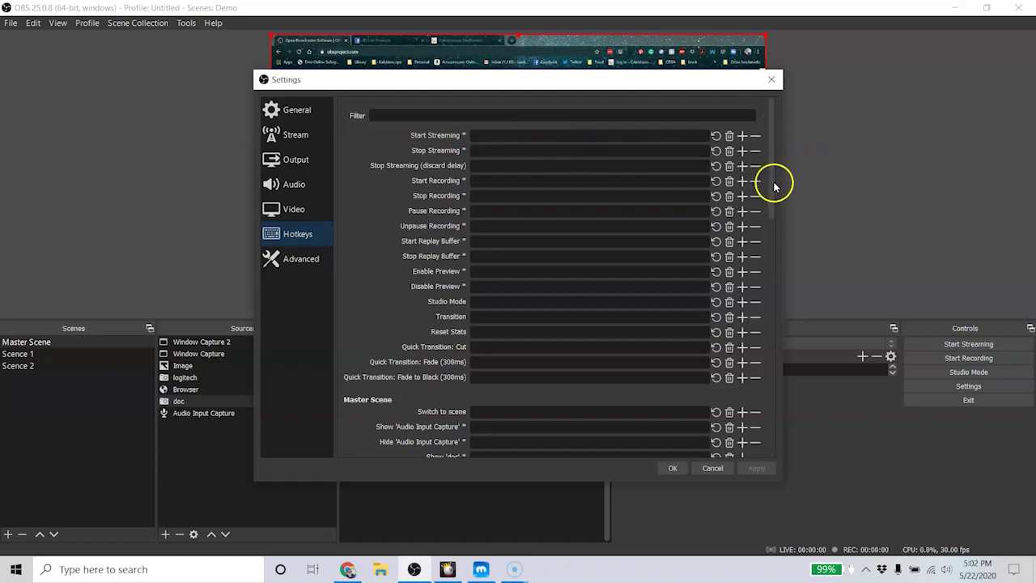
{"action": "left_click_drag", "start_coordinate": [773, 179], "coordinate": [785, 162]}
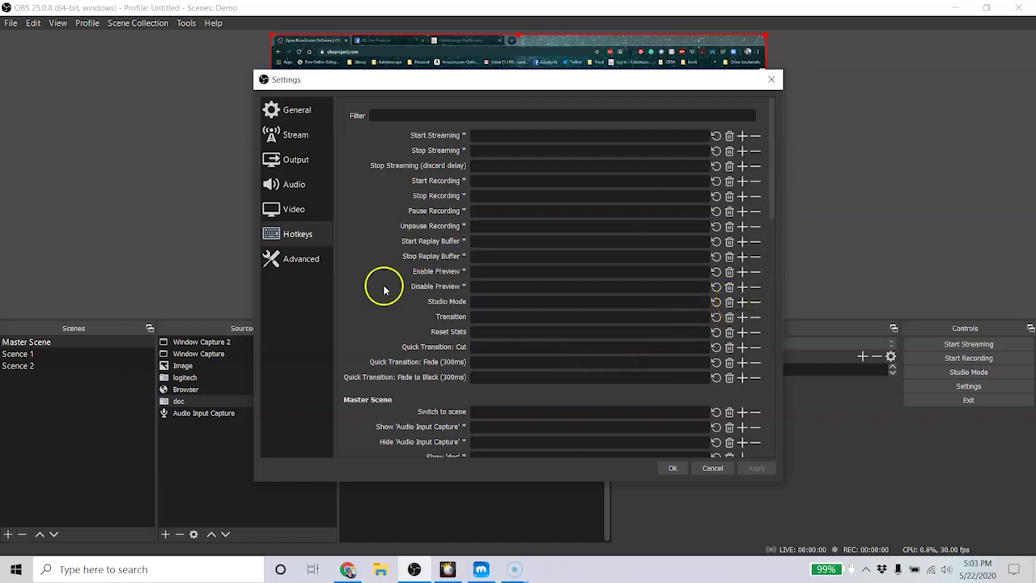
{"action": "left_click", "coordinate": [297, 257]}
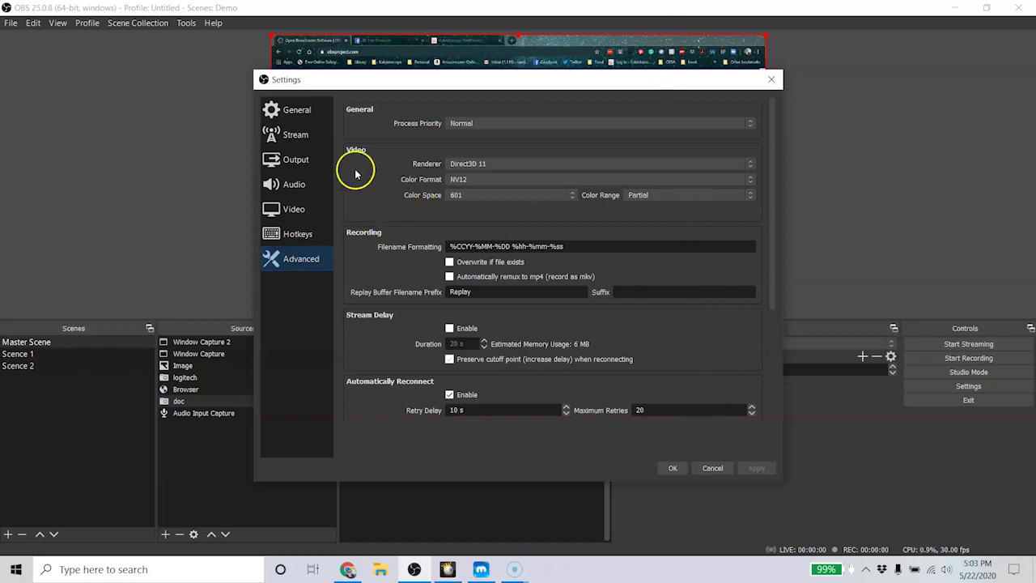
Step: Review the full list of streaming services in the Stream settings and choose Facebook Live as the service
{"action": "left_click", "coordinate": [297, 139]}
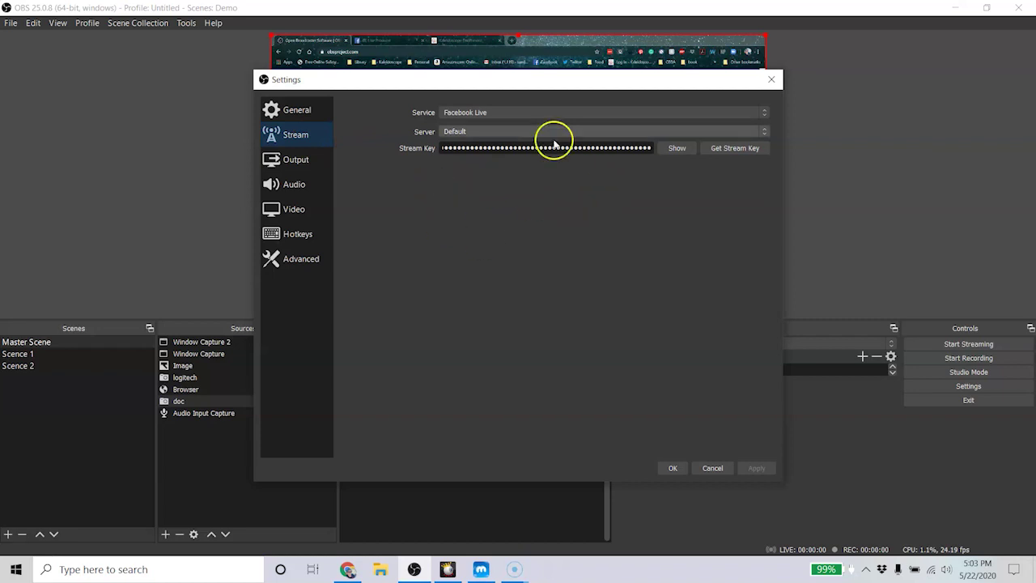
{"action": "left_click", "coordinate": [599, 112]}
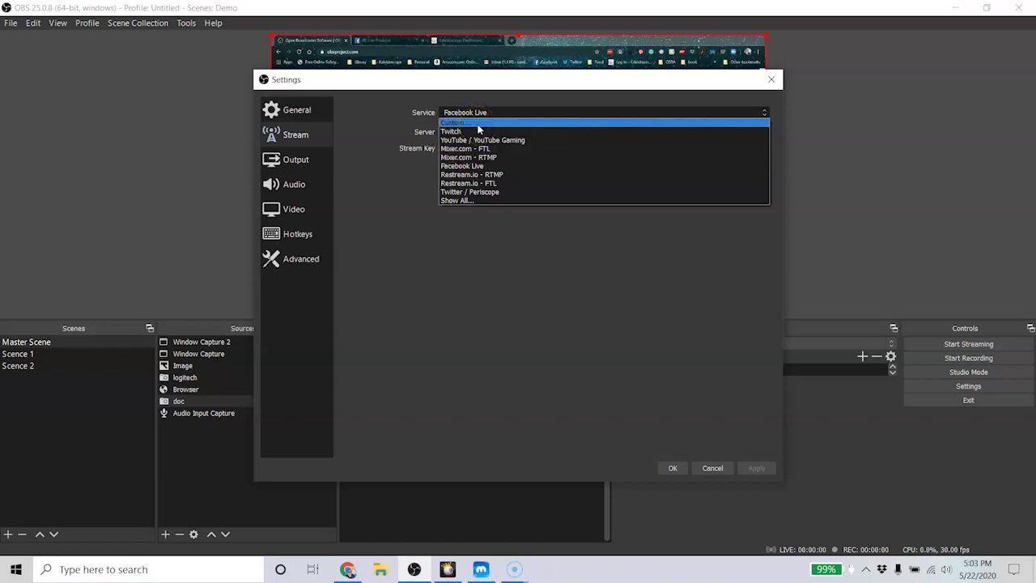
{"action": "left_click", "coordinate": [473, 200]}
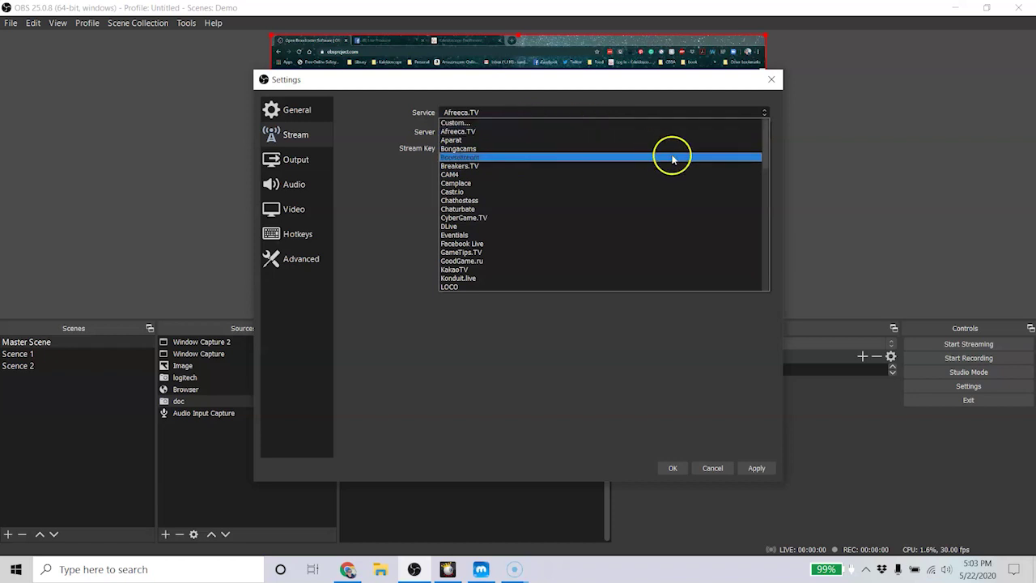
{"action": "left_click", "coordinate": [769, 154]}
{"action": "left_click_drag", "start_coordinate": [769, 154], "coordinate": [742, 127]}
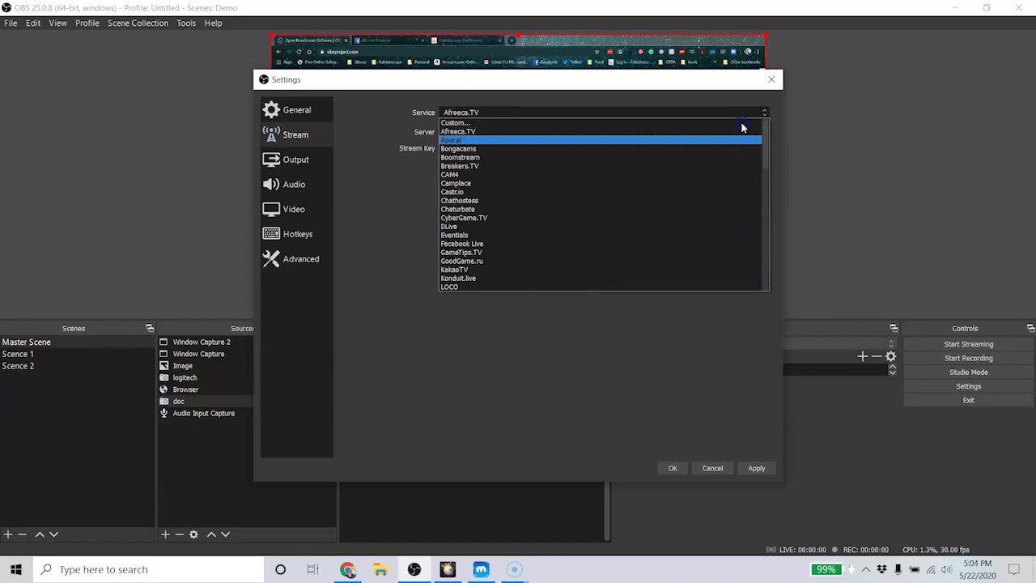
{"action": "left_click", "coordinate": [513, 243]}
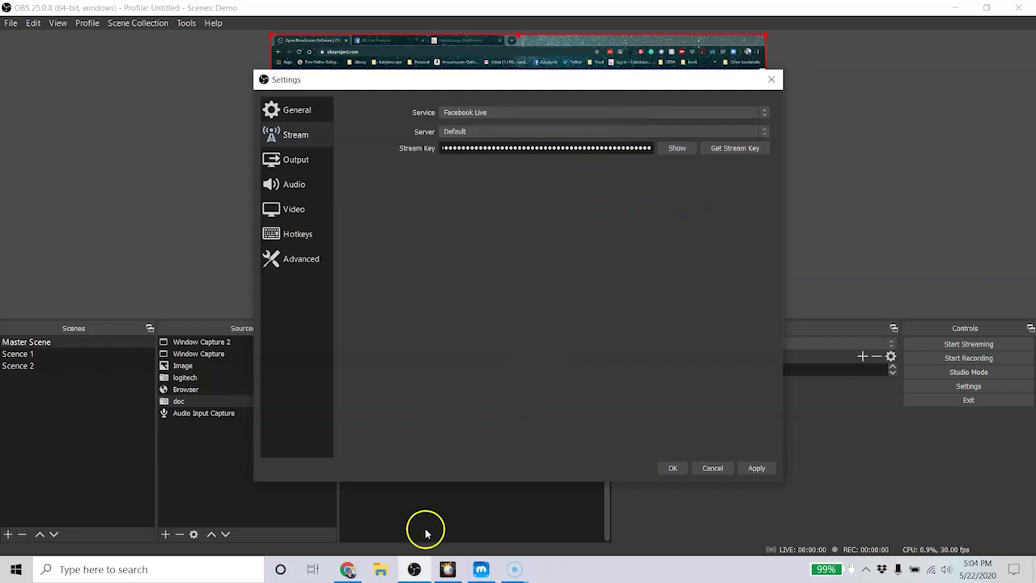
Step: Switch to Chrome, set up a new live video from the Kaleidoscope Enrichment Facebook page and copy its stream key
{"action": "mouse_move", "coordinate": [413, 571]}
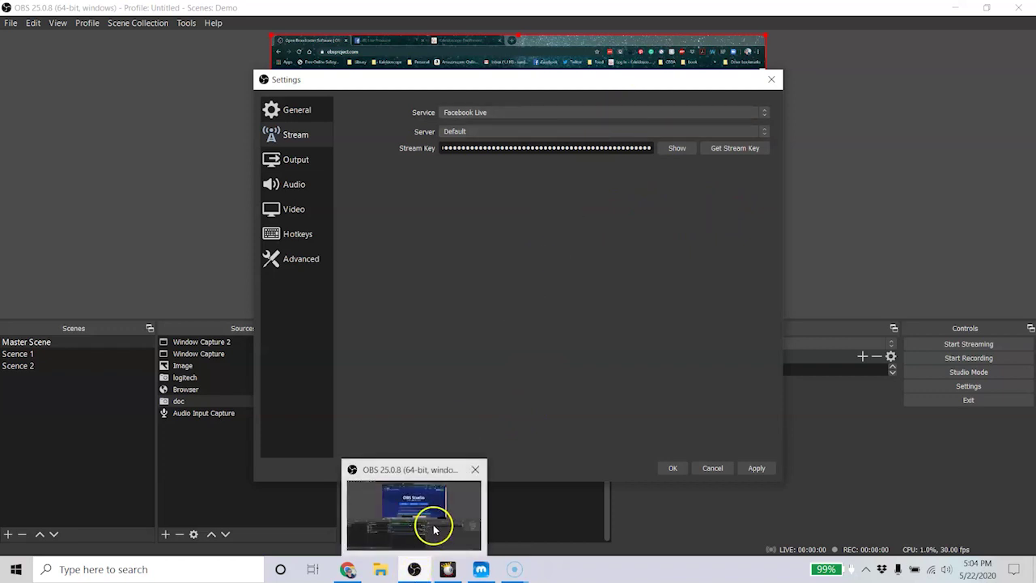
{"action": "left_click", "coordinate": [348, 570]}
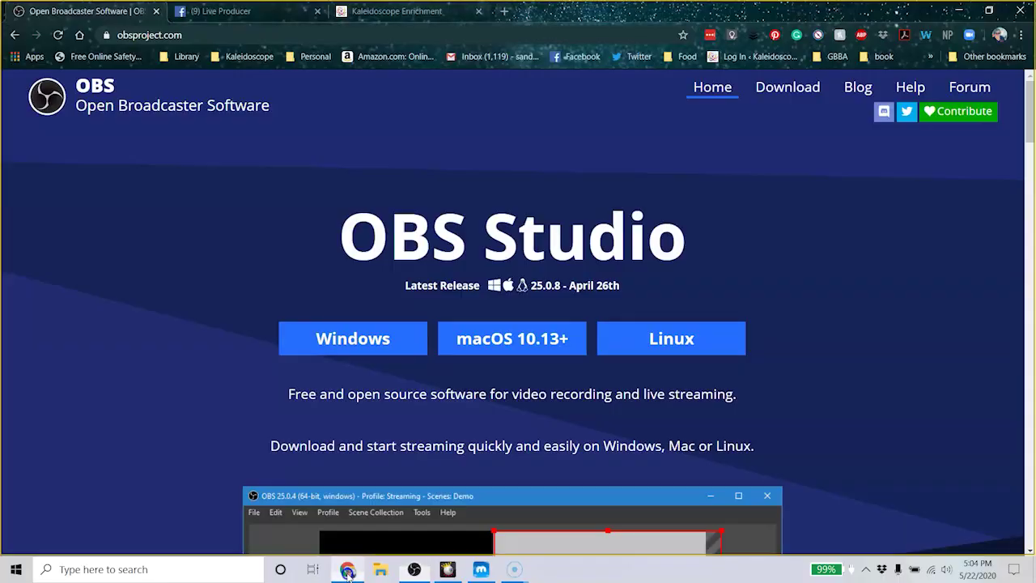
{"action": "left_click", "coordinate": [261, 12]}
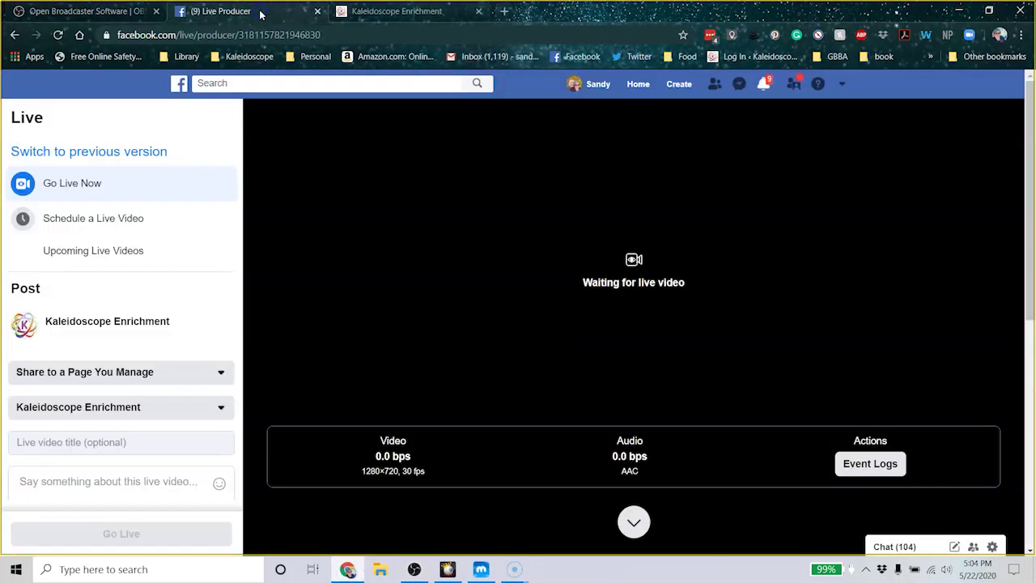
{"action": "left_click", "coordinate": [14, 35]}
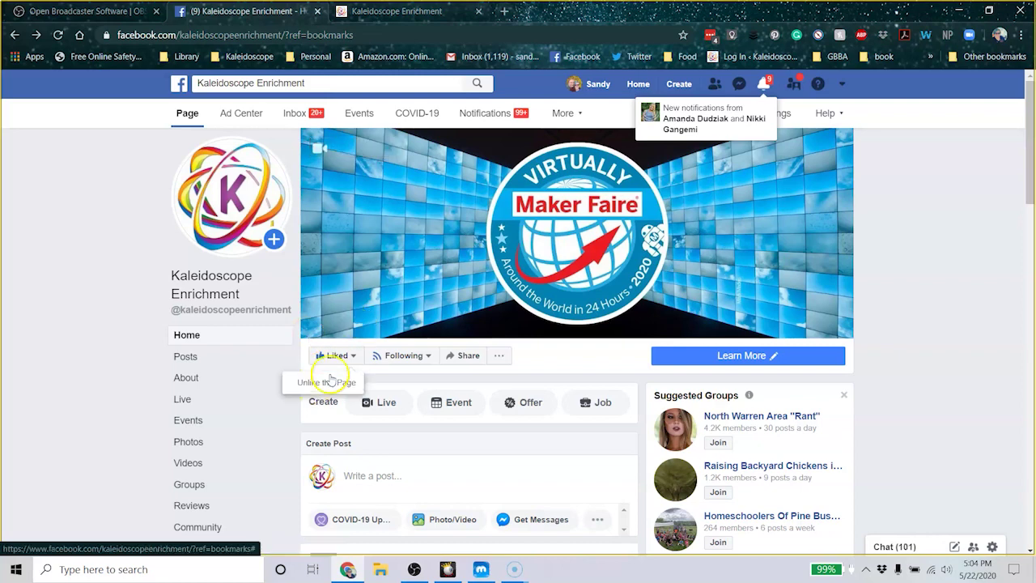
{"action": "left_click", "coordinate": [387, 407]}
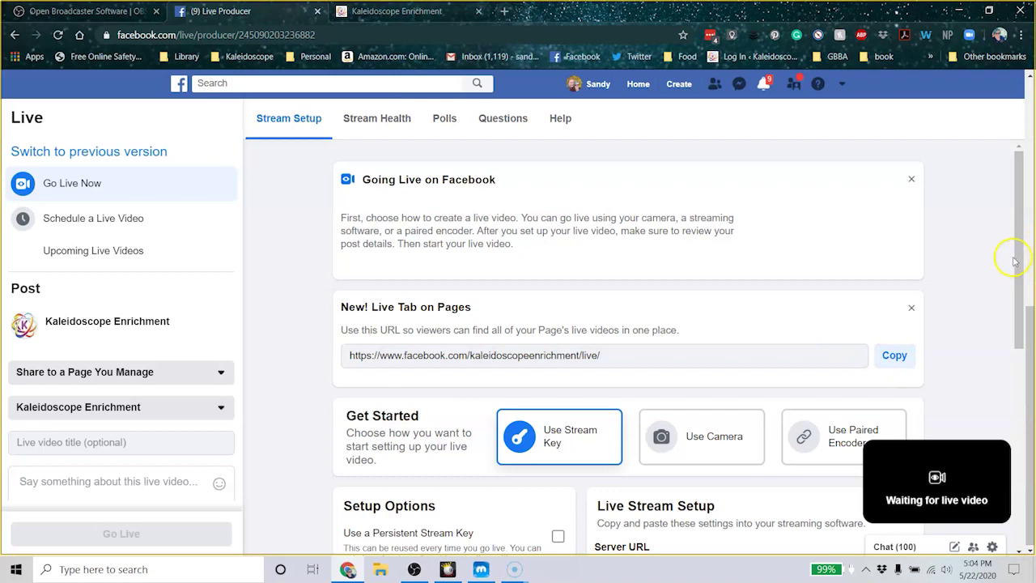
{"action": "left_click_drag", "start_coordinate": [1019, 265], "coordinate": [1033, 421]}
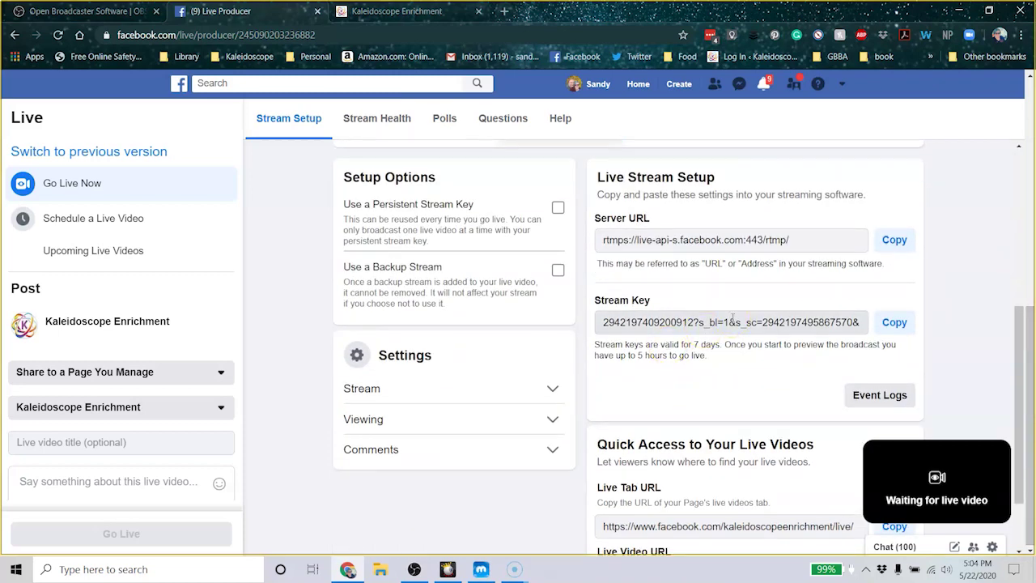
{"action": "left_click", "coordinate": [896, 324]}
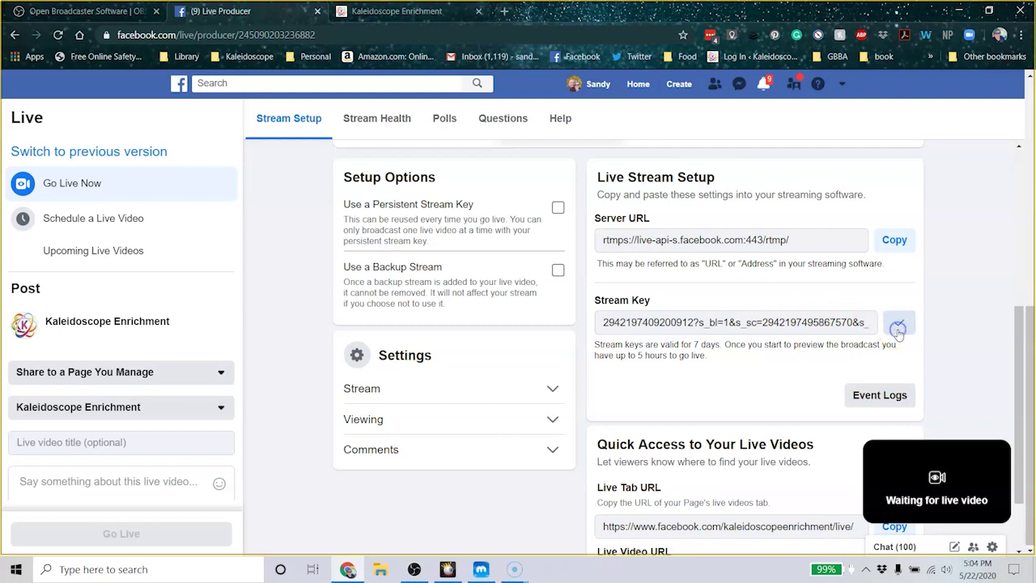
Step: Switch back to OBS, replace the Stream Key with the copied Facebook key, reveal it and save the settings
{"action": "left_click", "coordinate": [414, 569]}
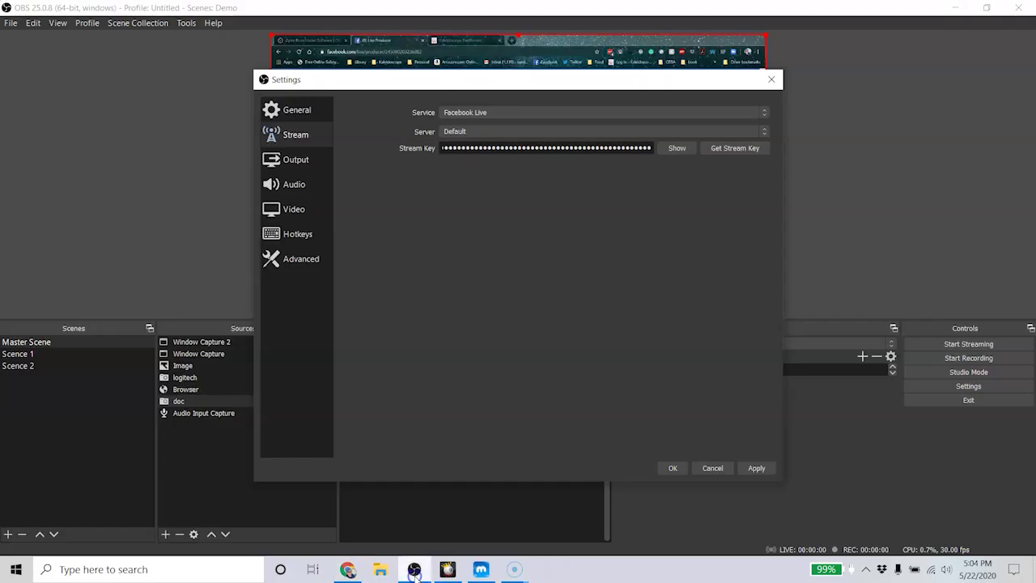
{"action": "left_click", "coordinate": [563, 149]}
{"action": "key", "text": "ctrl+a"}
{"action": "key", "text": "BackSpace"}
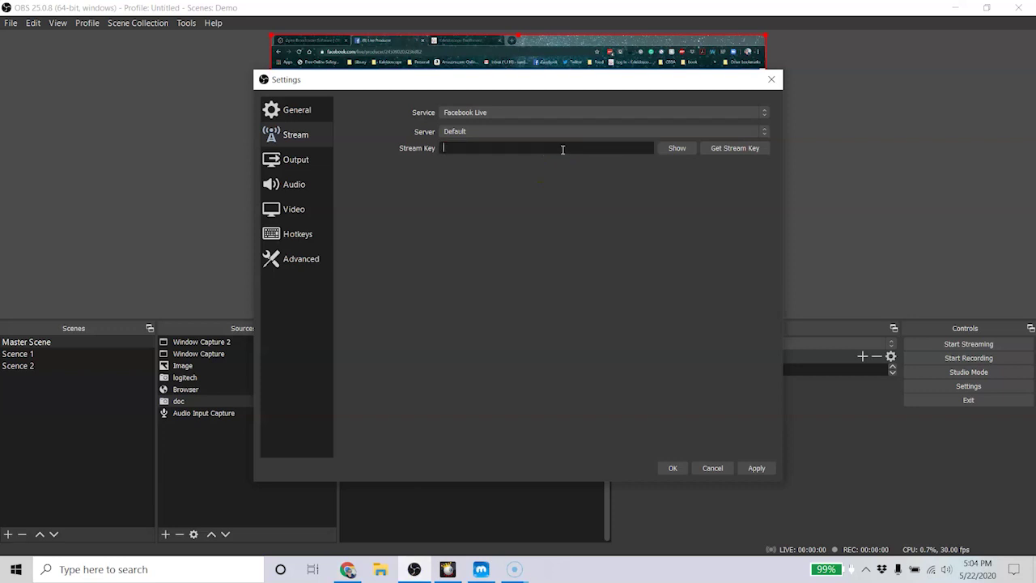
{"action": "key", "text": "ctrl+v"}
{"action": "left_click", "coordinate": [684, 149]}
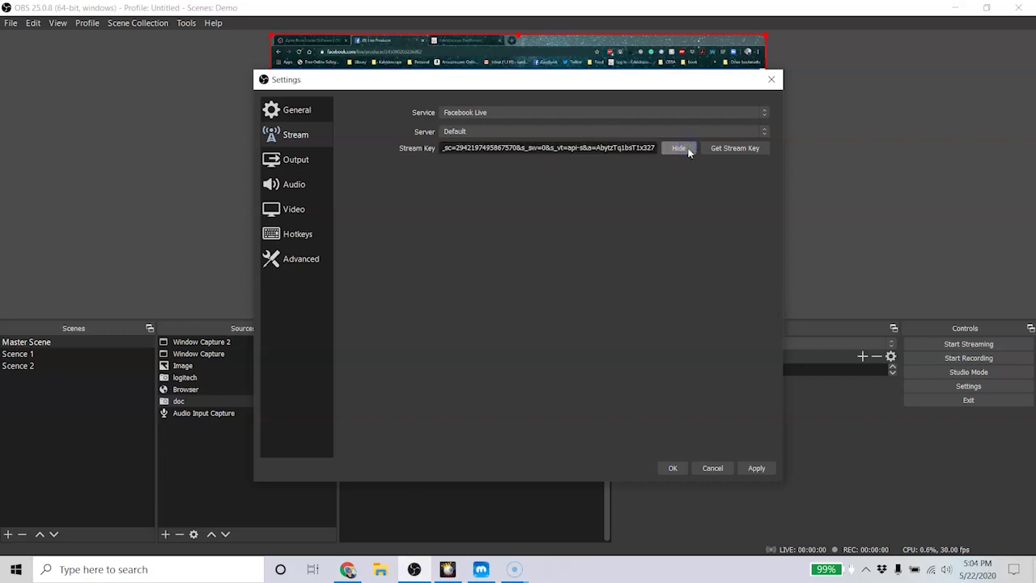
{"action": "left_click", "coordinate": [672, 468]}
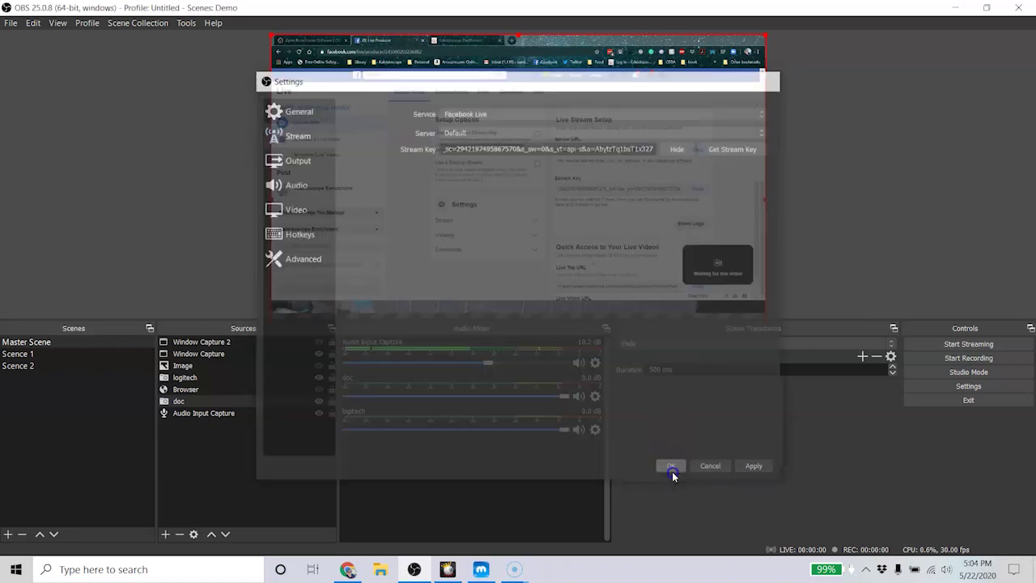
Step: Start streaming, and make the Browser source visible at the top of the Master Scene source list
{"action": "left_click", "coordinate": [994, 346]}
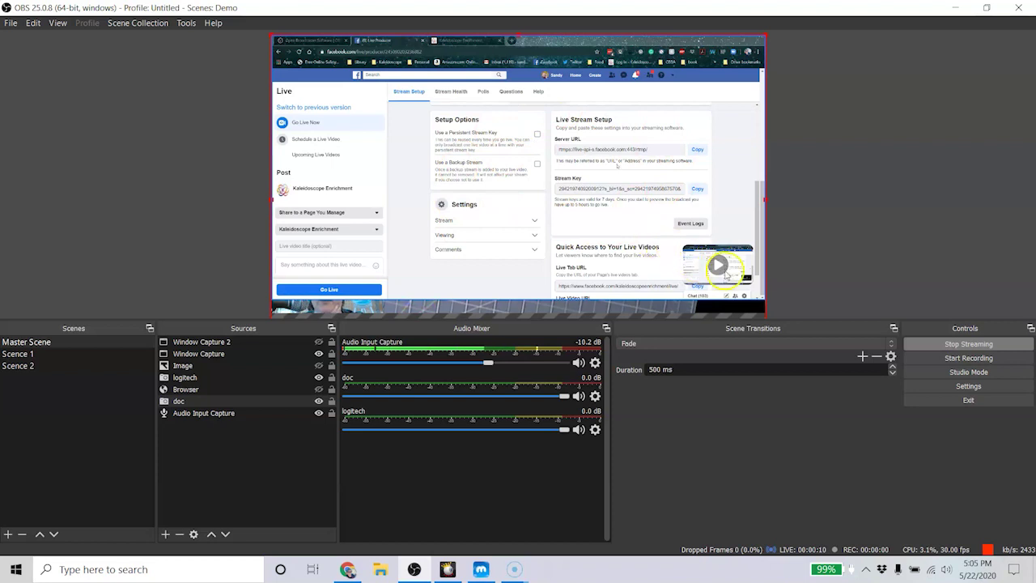
{"action": "left_click", "coordinate": [190, 377]}
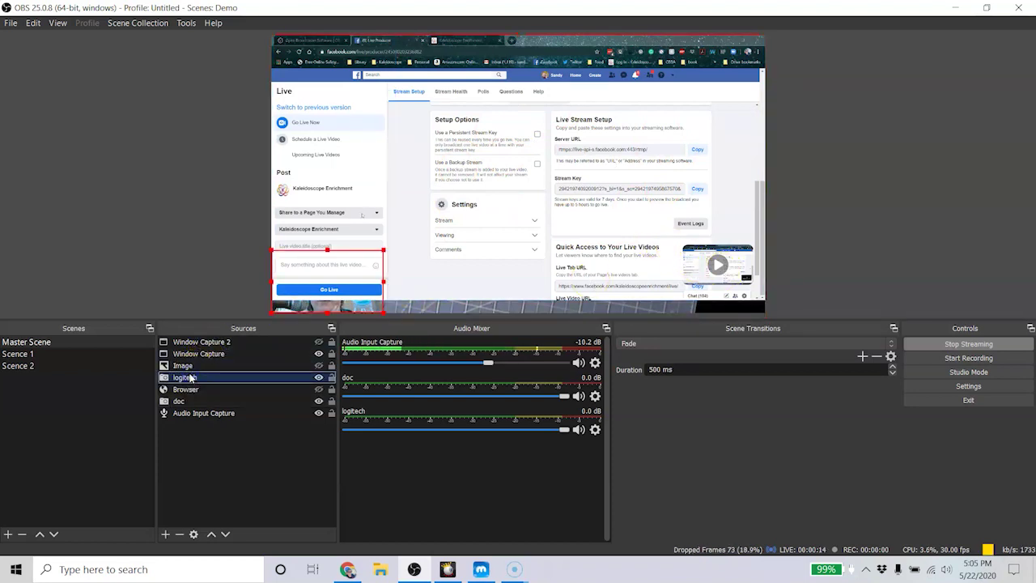
{"action": "left_click", "coordinate": [195, 391]}
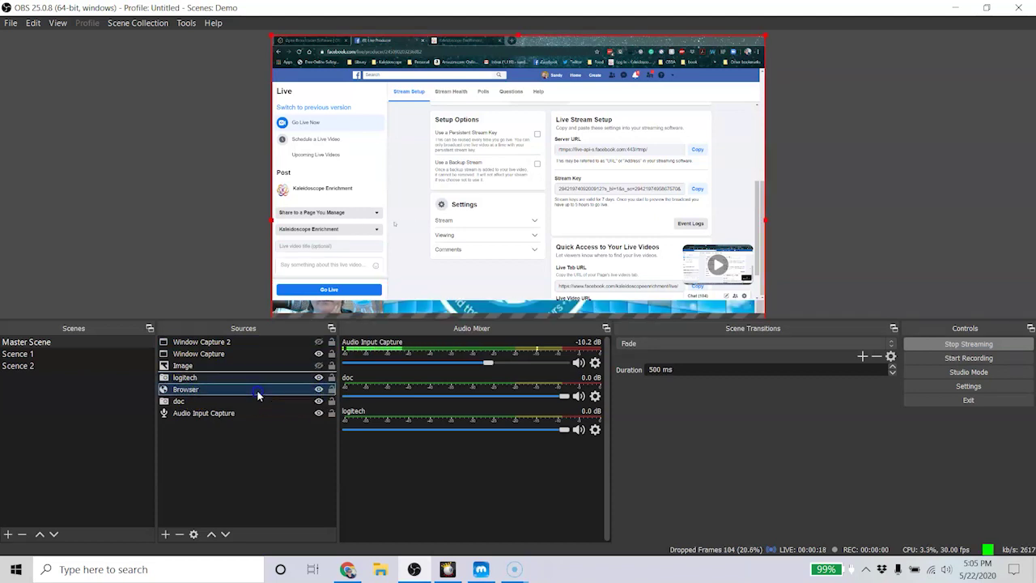
{"action": "left_click_drag", "start_coordinate": [257, 395], "coordinate": [254, 343]}
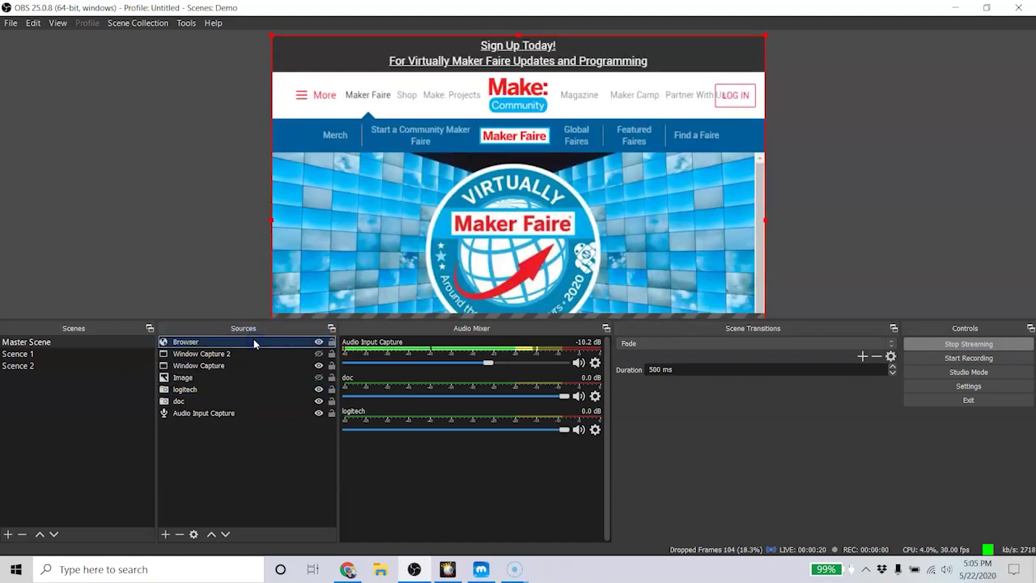
Step: Check the incoming stream's picture and sound in Facebook Live Producer in Chrome, mute the preview again and return to OBS
{"action": "left_click", "coordinate": [348, 570]}
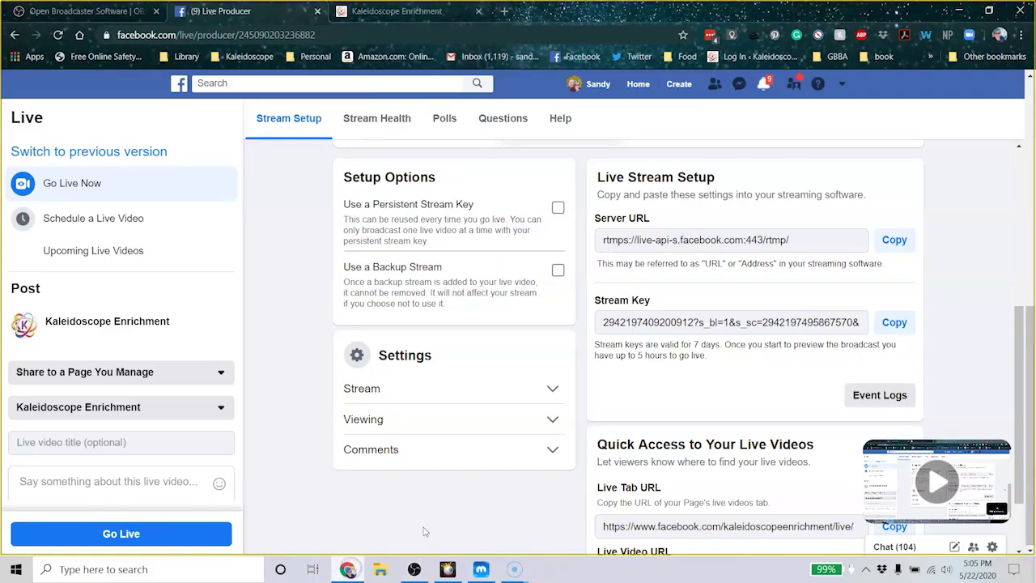
{"action": "mouse_move", "coordinate": [991, 455]}
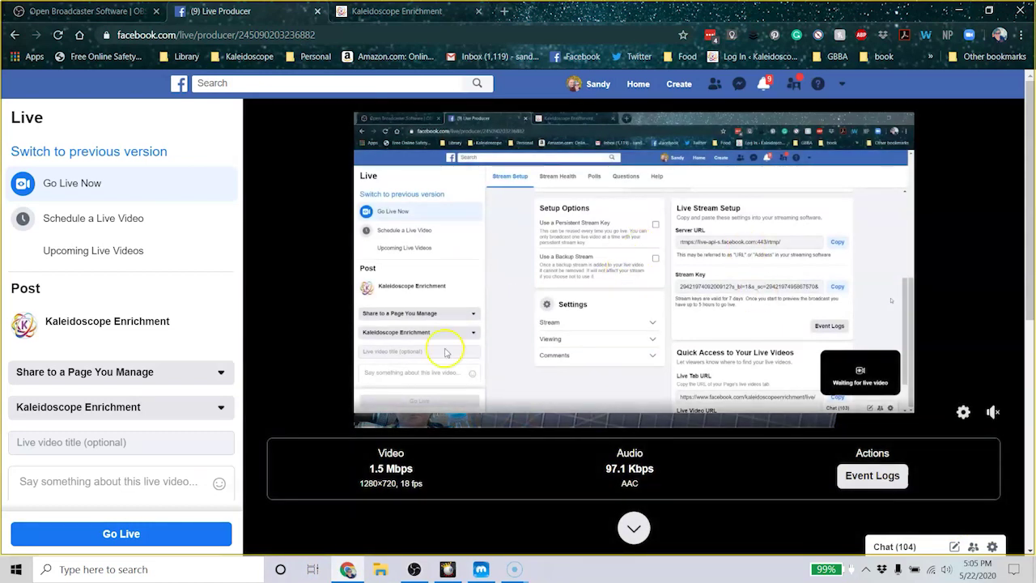
{"action": "left_click", "coordinate": [994, 417]}
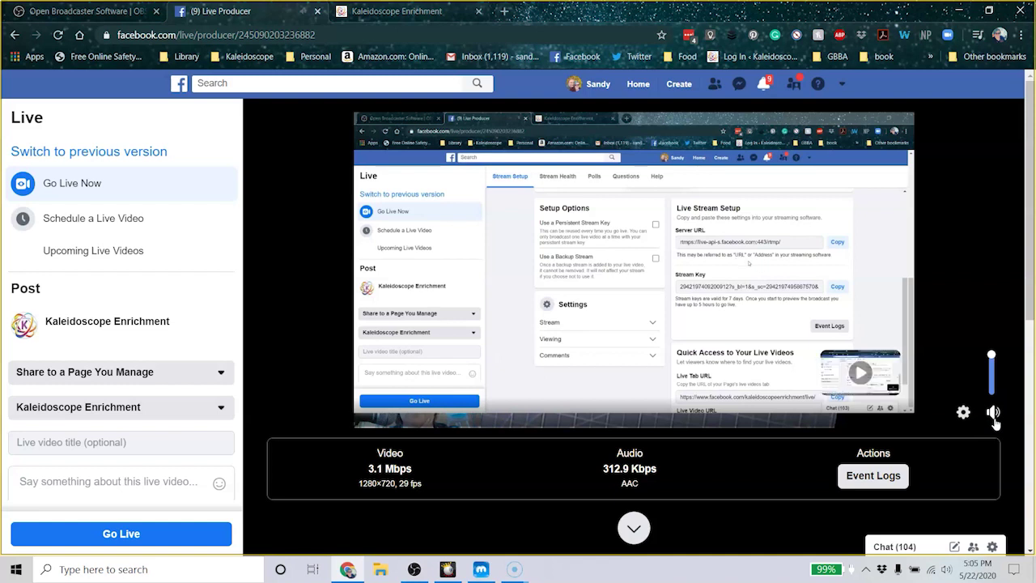
{"action": "left_click", "coordinate": [995, 415]}
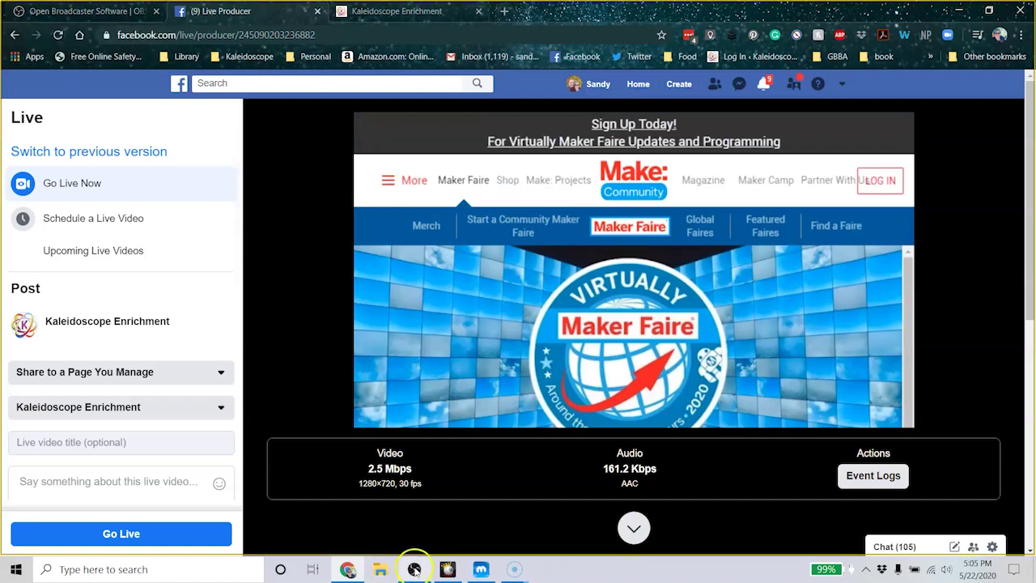
{"action": "mouse_move", "coordinate": [415, 570]}
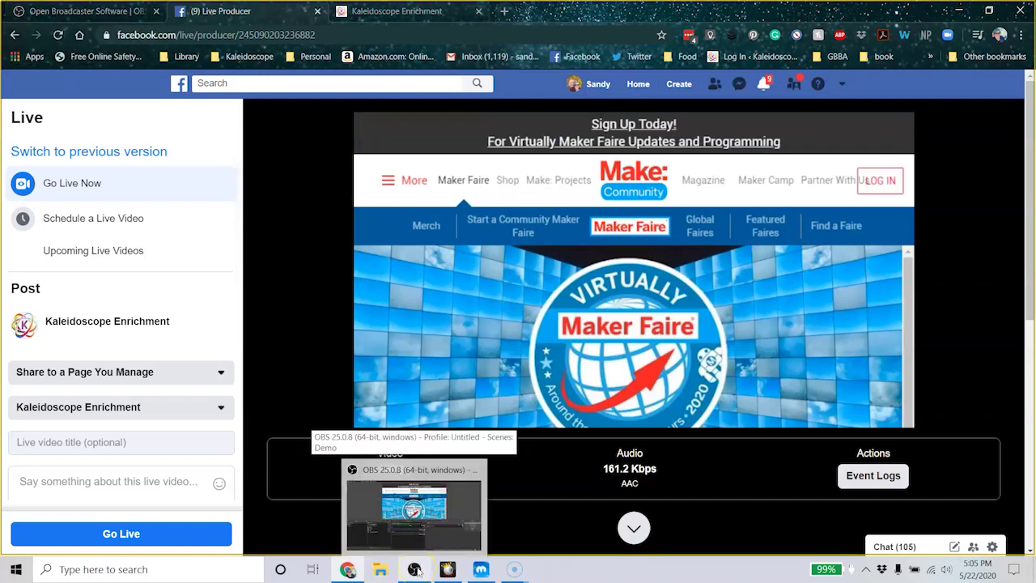
{"action": "left_click", "coordinate": [416, 569]}
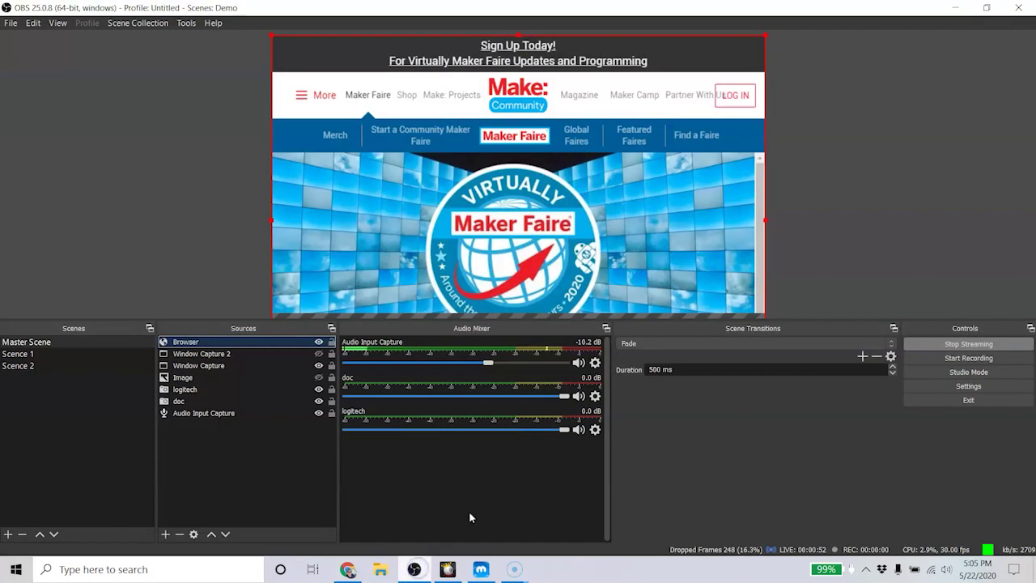